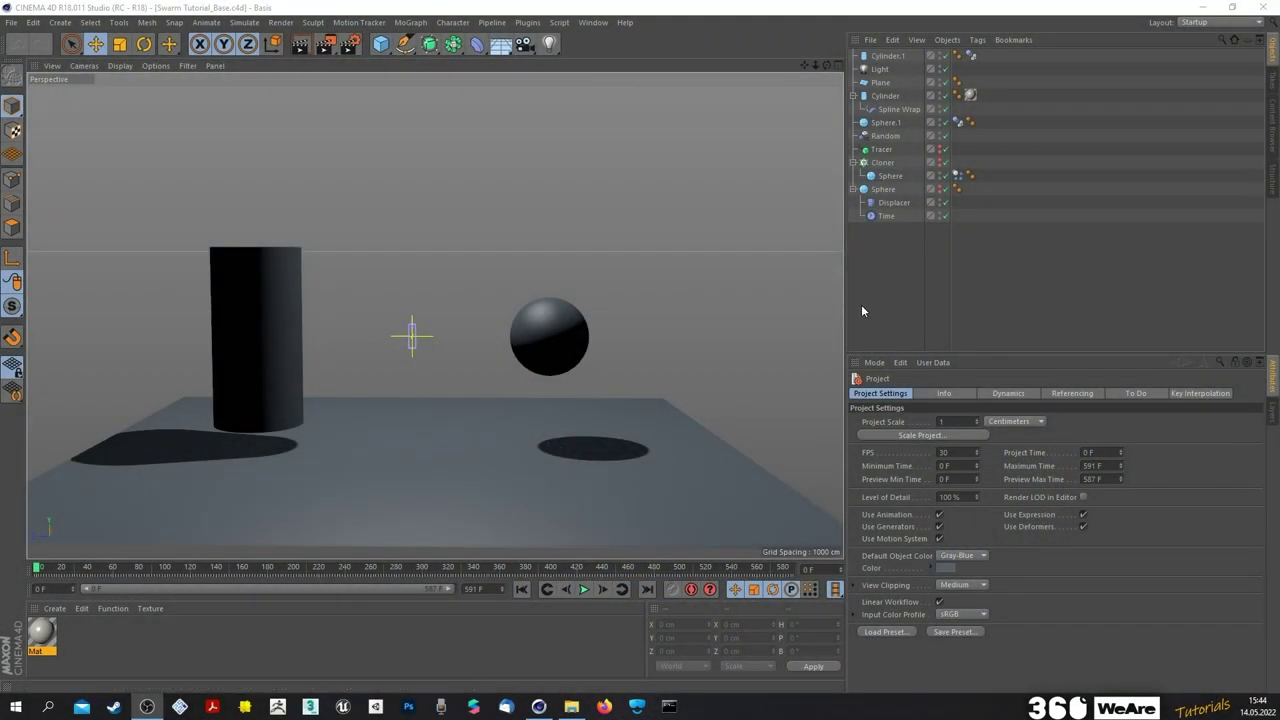
- Widen the viewport, play the base swarm animation, and return the timeline to frame 0
{"action": "left_click_drag", "start_coordinate": [846, 313], "coordinate": [909, 311]}
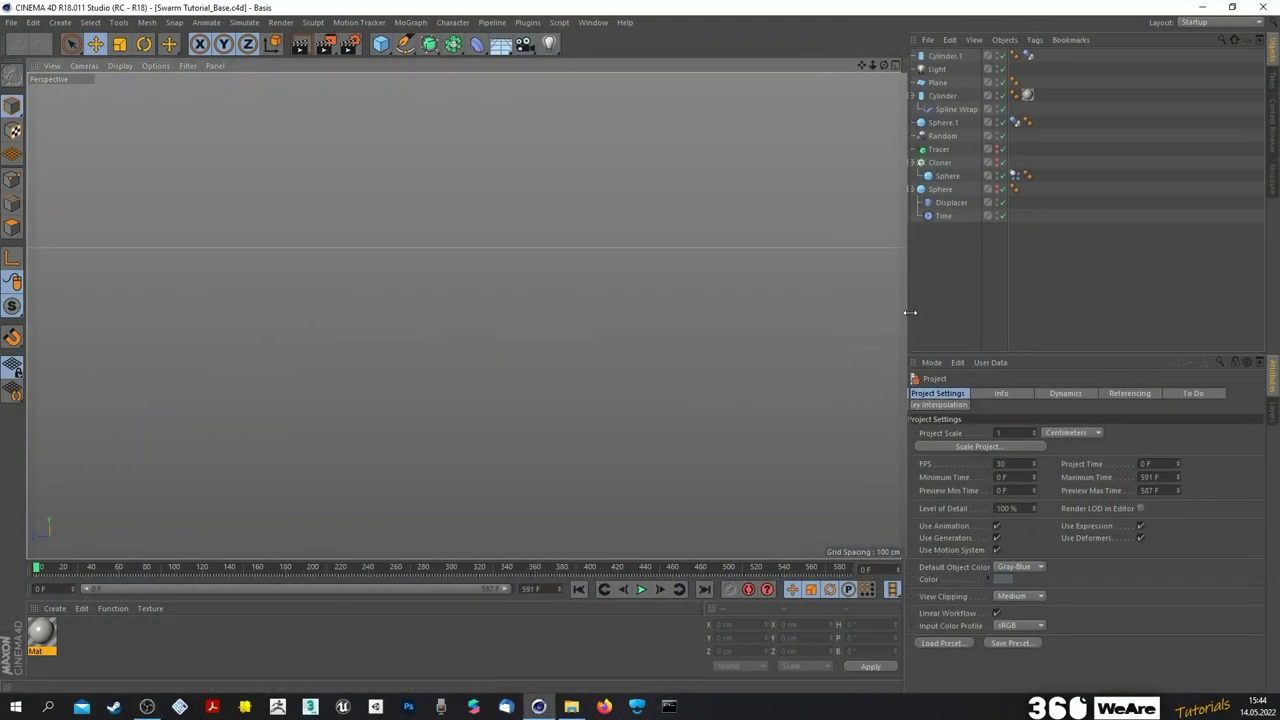
{"action": "mouse_move", "coordinate": [891, 66]}
{"action": "left_mouse_down"}
{"action": "mouse_move", "coordinate": [896, 95]}
{"action": "mouse_move", "coordinate": [878, 52]}
{"action": "mouse_move", "coordinate": [885, 66]}
{"action": "left_mouse_up"}
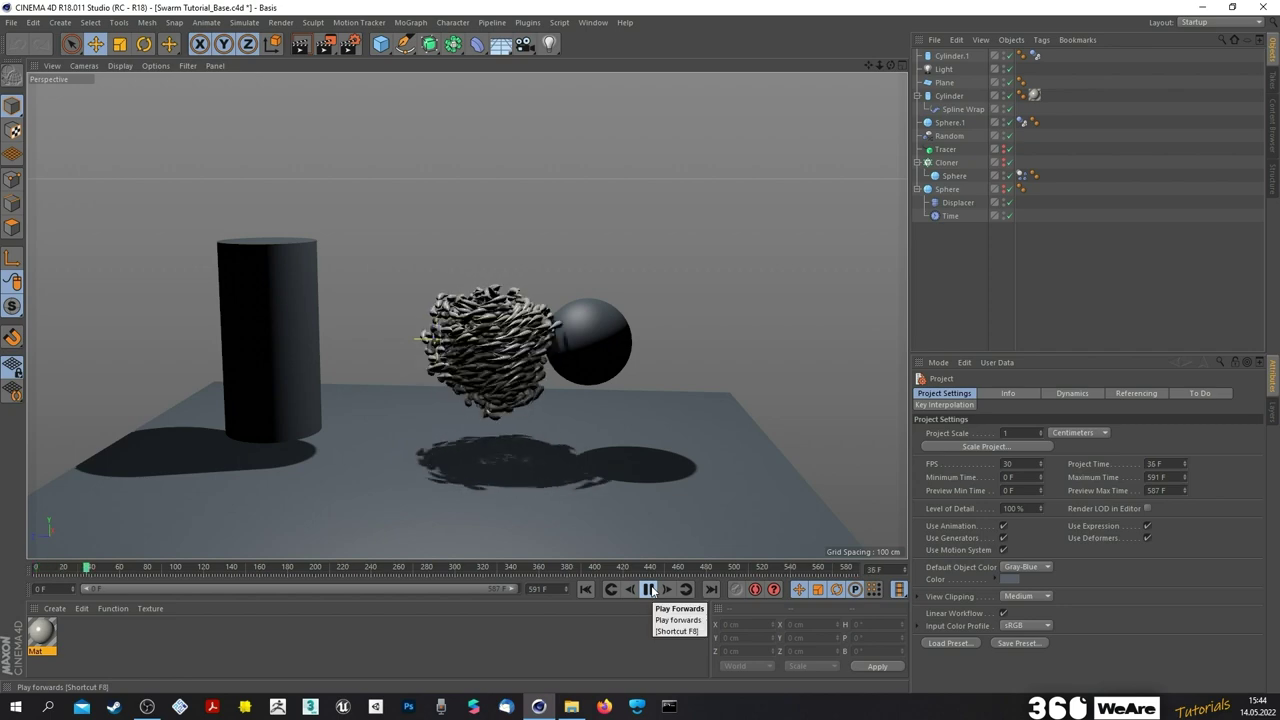
{"action": "scroll", "coordinate": [516, 408], "scroll_direction": "up", "scroll_amount": 5}
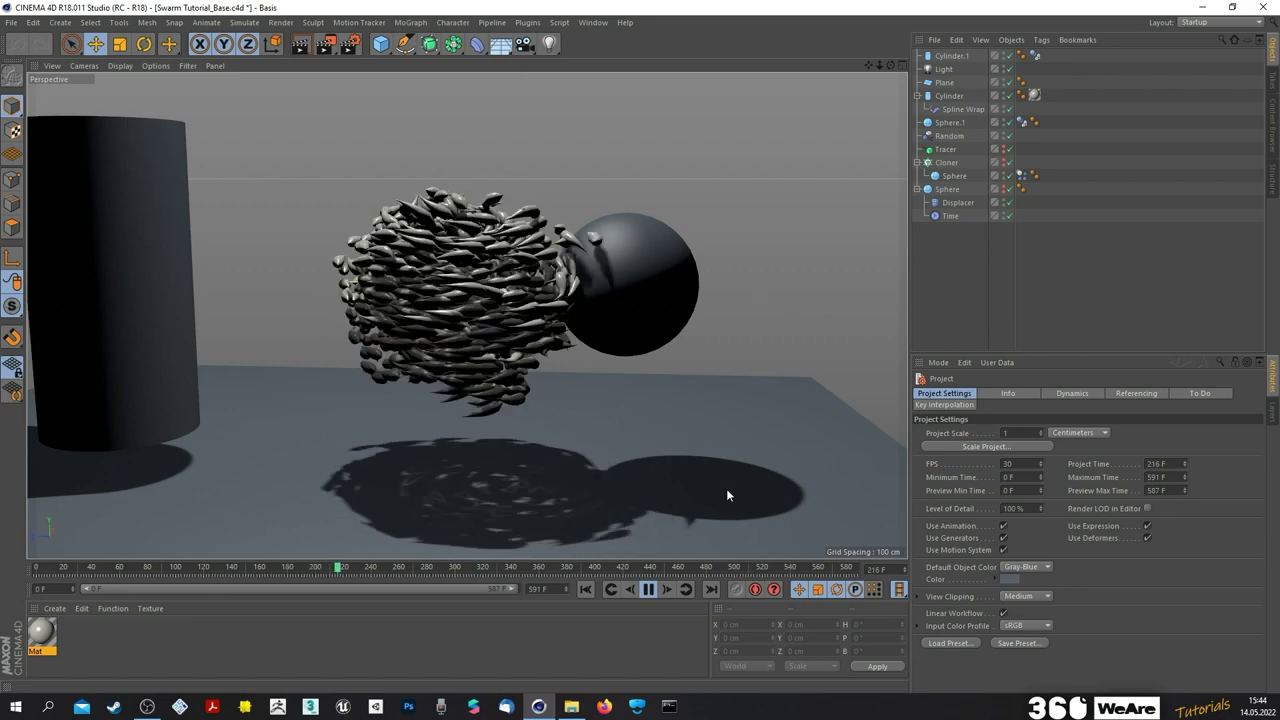
{"action": "left_click", "coordinate": [648, 590]}
{"action": "left_click_drag", "start_coordinate": [403, 570], "coordinate": [36, 568]}
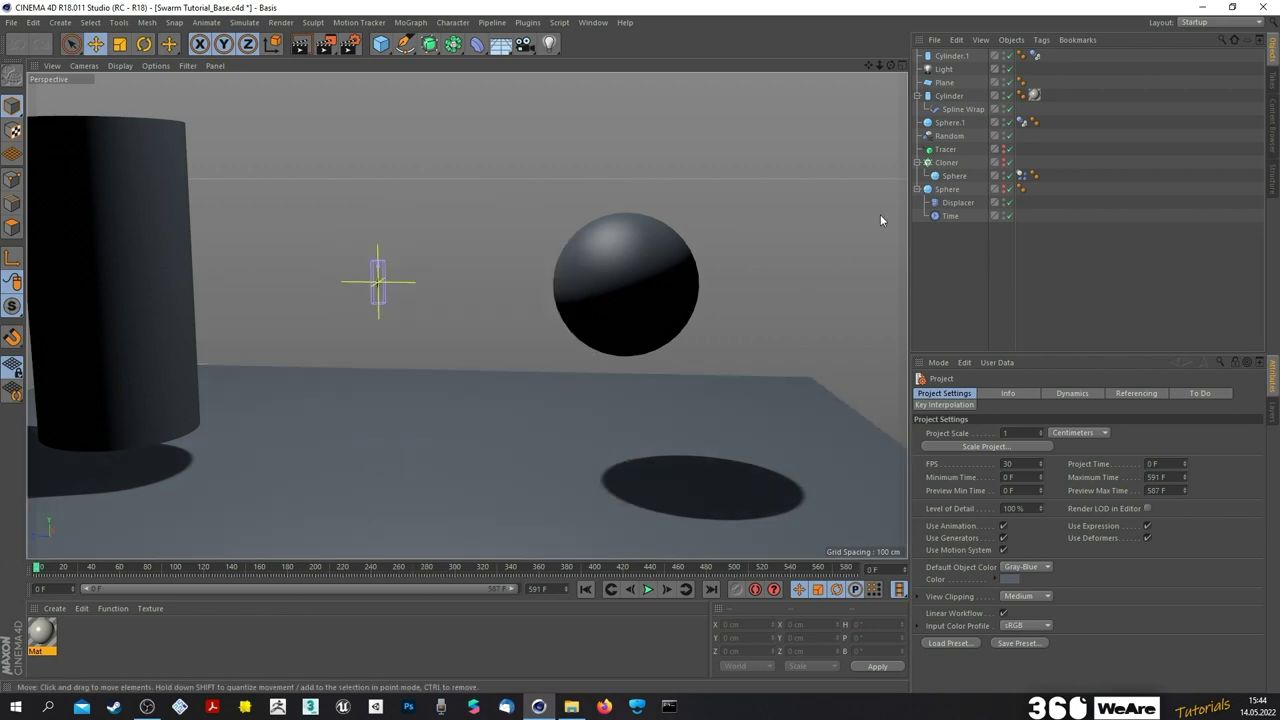
{"action": "left_click_drag", "start_coordinate": [880, 67], "coordinate": [838, 67]}
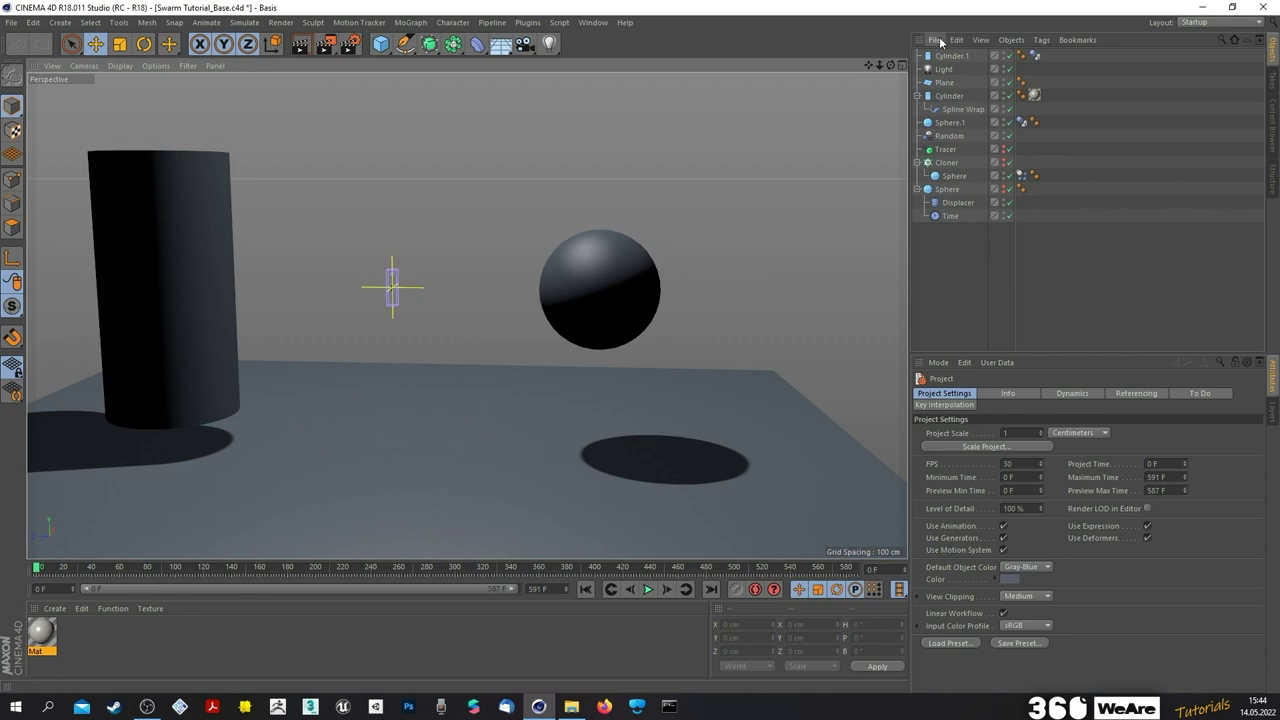
- Load the Atlantic mackerel model from the user object presets into the scene
{"action": "left_click", "coordinate": [936, 40]}
{"action": "mouse_move", "coordinate": [985, 92]}
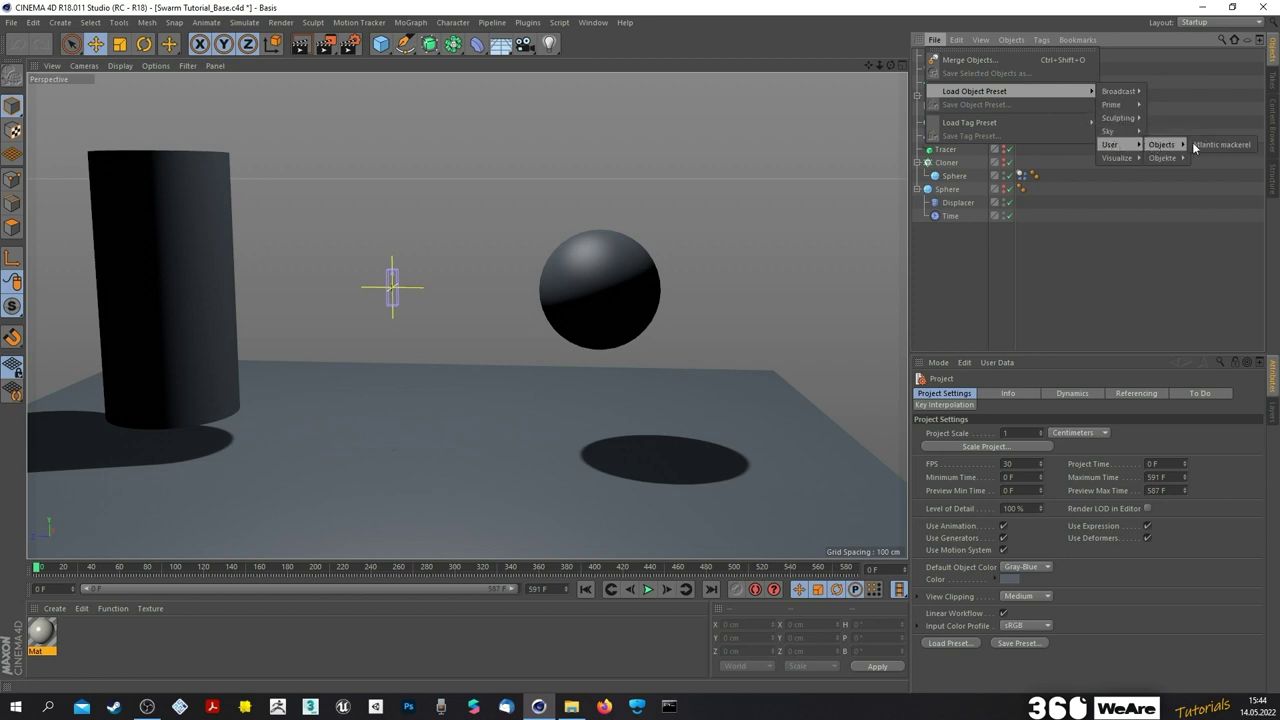
{"action": "left_click", "coordinate": [1221, 146]}
{"action": "scroll", "coordinate": [402, 332], "scroll_direction": "up", "scroll_amount": 8}
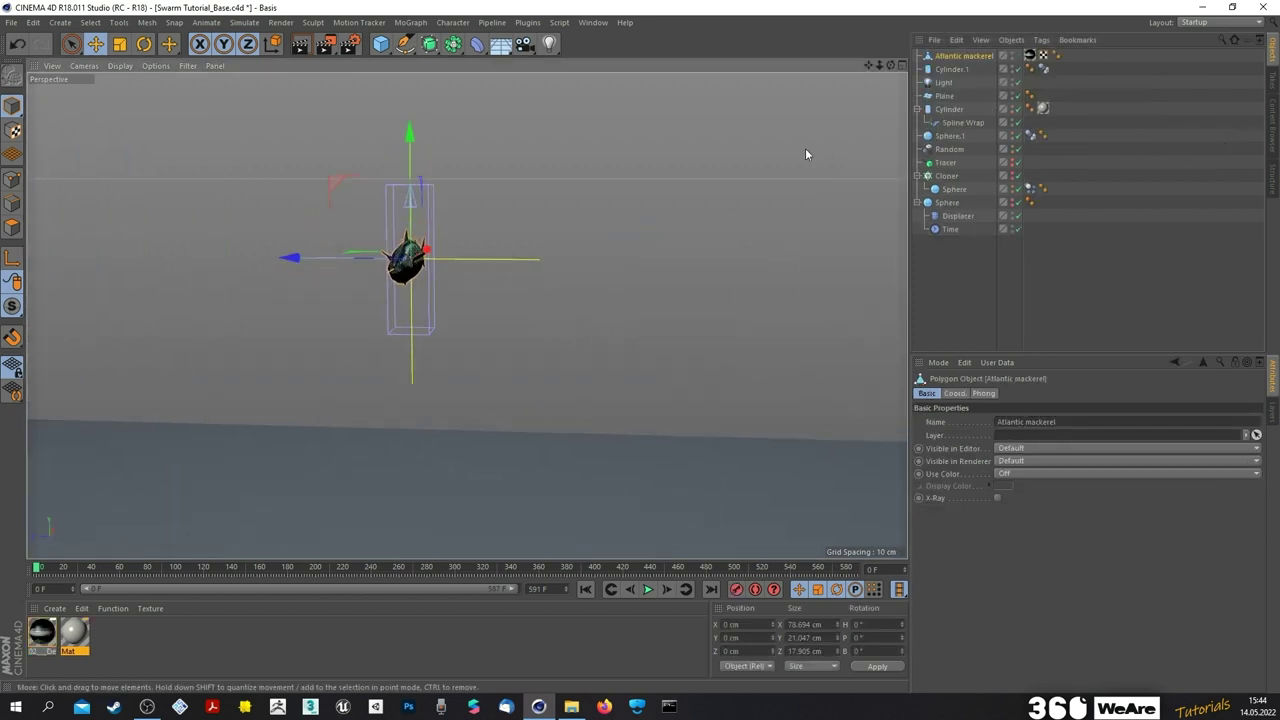
{"action": "left_click_drag", "start_coordinate": [890, 64], "coordinate": [401, 199]}
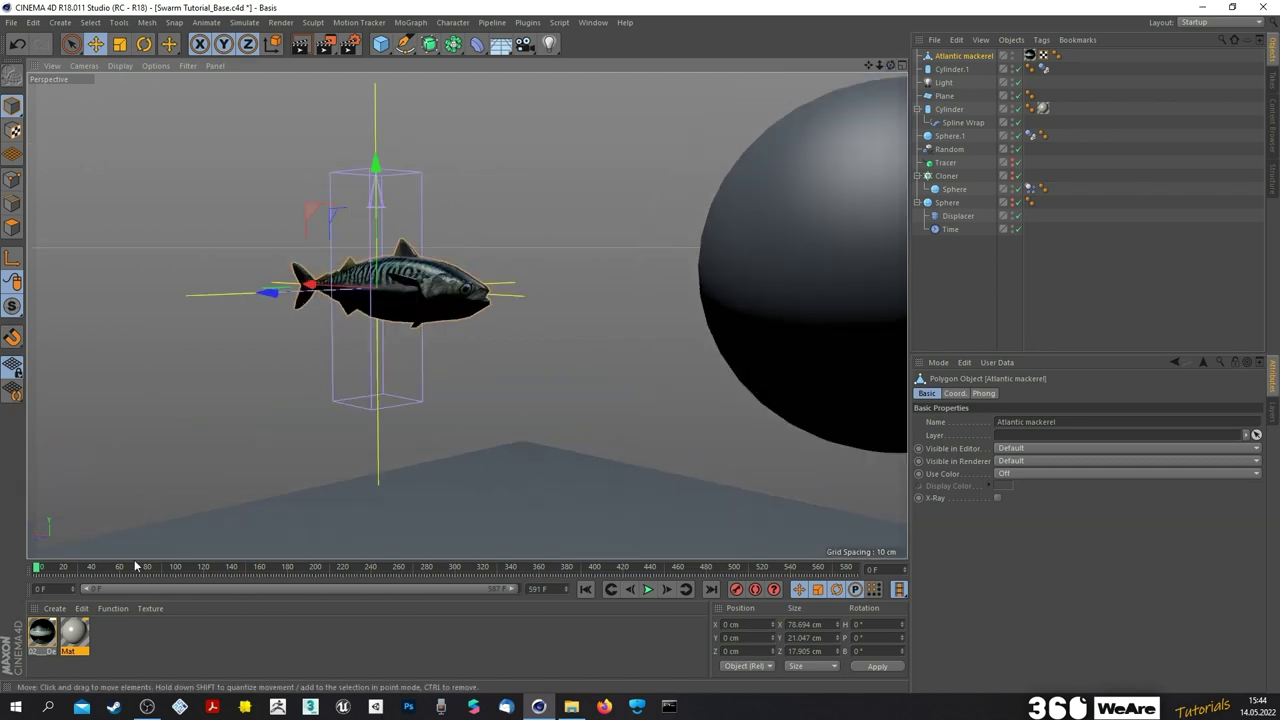
- Enable the Luminance channel of the mackerel's material, with brightness at 0% and mix strength at about 10%
{"action": "left_click", "coordinate": [42, 633]}
{"action": "double_click", "coordinate": [42, 633]}
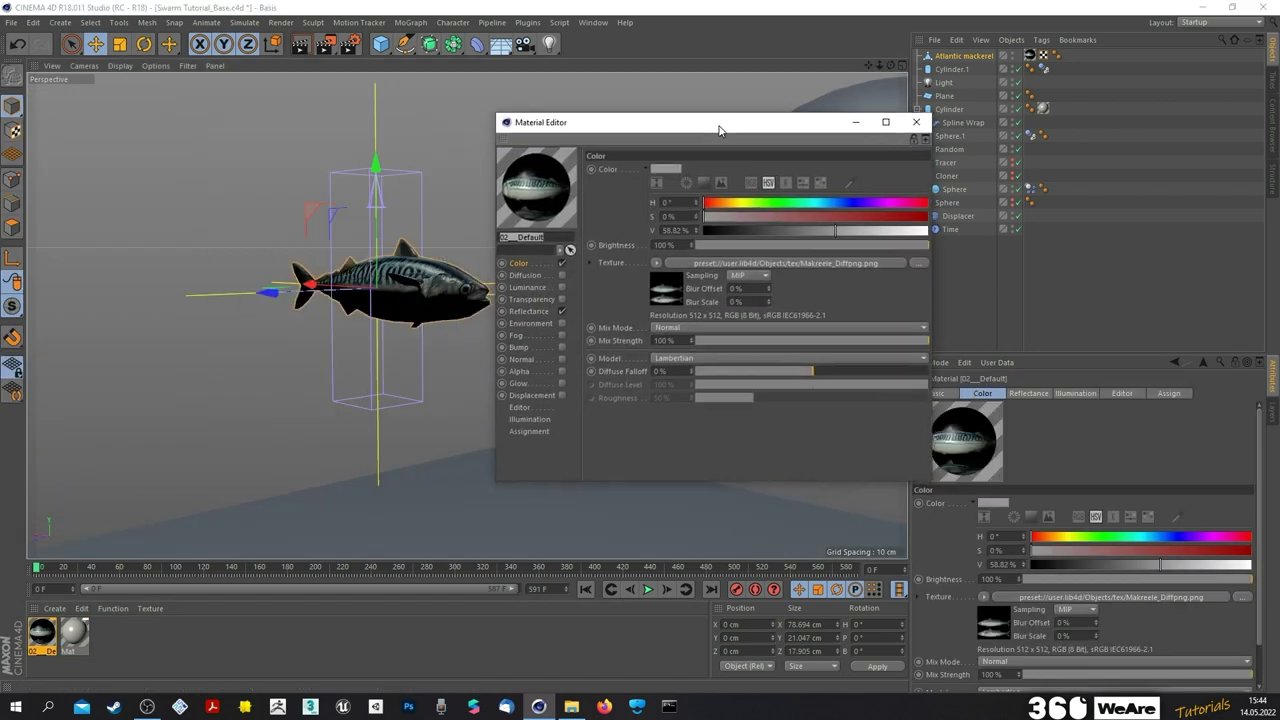
{"action": "left_click_drag", "start_coordinate": [714, 125], "coordinate": [864, 121]}
{"action": "left_click", "coordinate": [676, 284]}
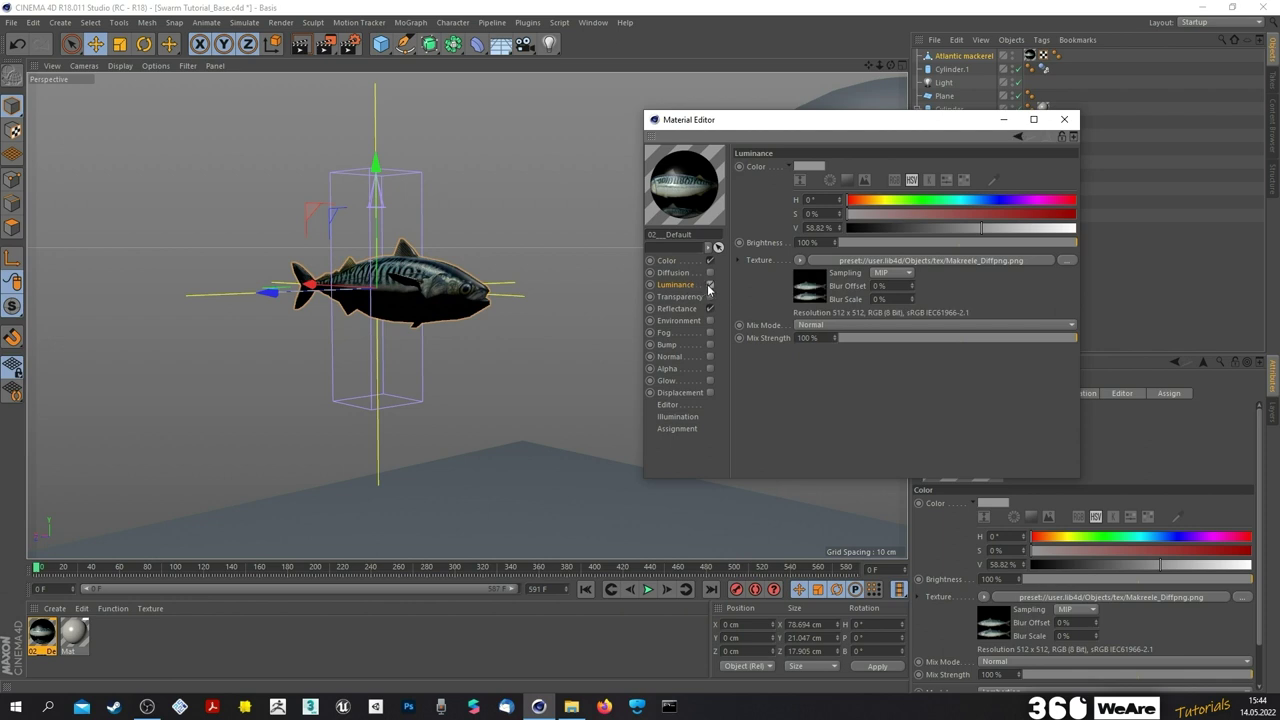
{"action": "left_click", "coordinate": [710, 285]}
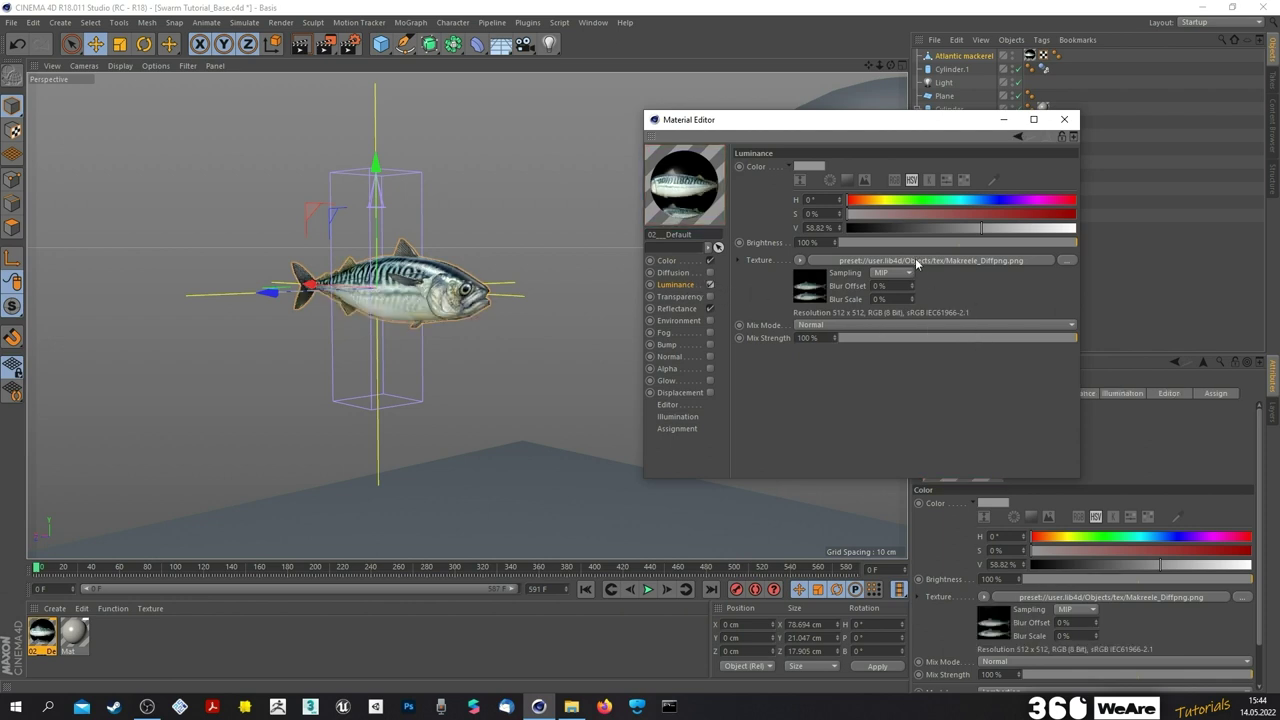
{"action": "left_click_drag", "start_coordinate": [897, 341], "coordinate": [869, 337]}
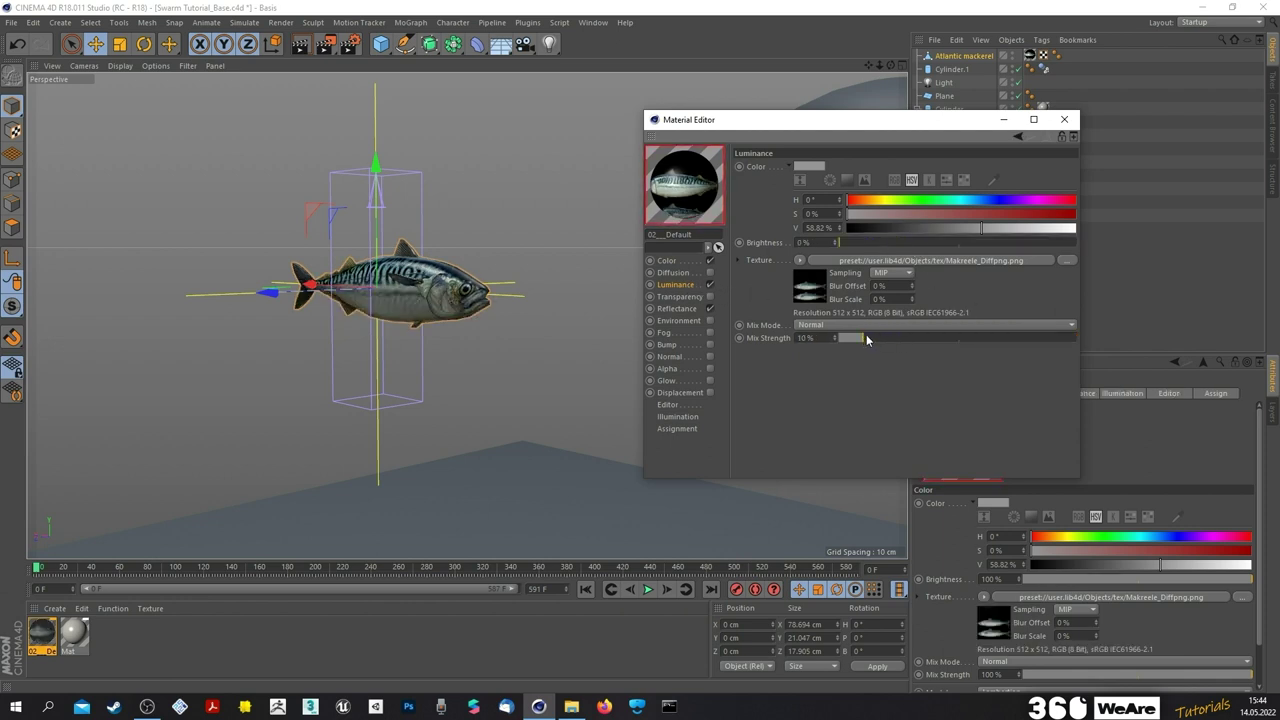
{"action": "left_click", "coordinate": [1066, 122]}
- Move the Atlantic mackerel above the Cylinder in the hierarchy and make the Cylinder's Spline Wrap a child of the mackerel
{"action": "scroll", "coordinate": [451, 264], "scroll_direction": "down", "scroll_amount": 6}
{"action": "left_click_drag", "start_coordinate": [891, 66], "coordinate": [795, 71]}
{"action": "left_click_drag", "start_coordinate": [952, 57], "coordinate": [947, 104]}
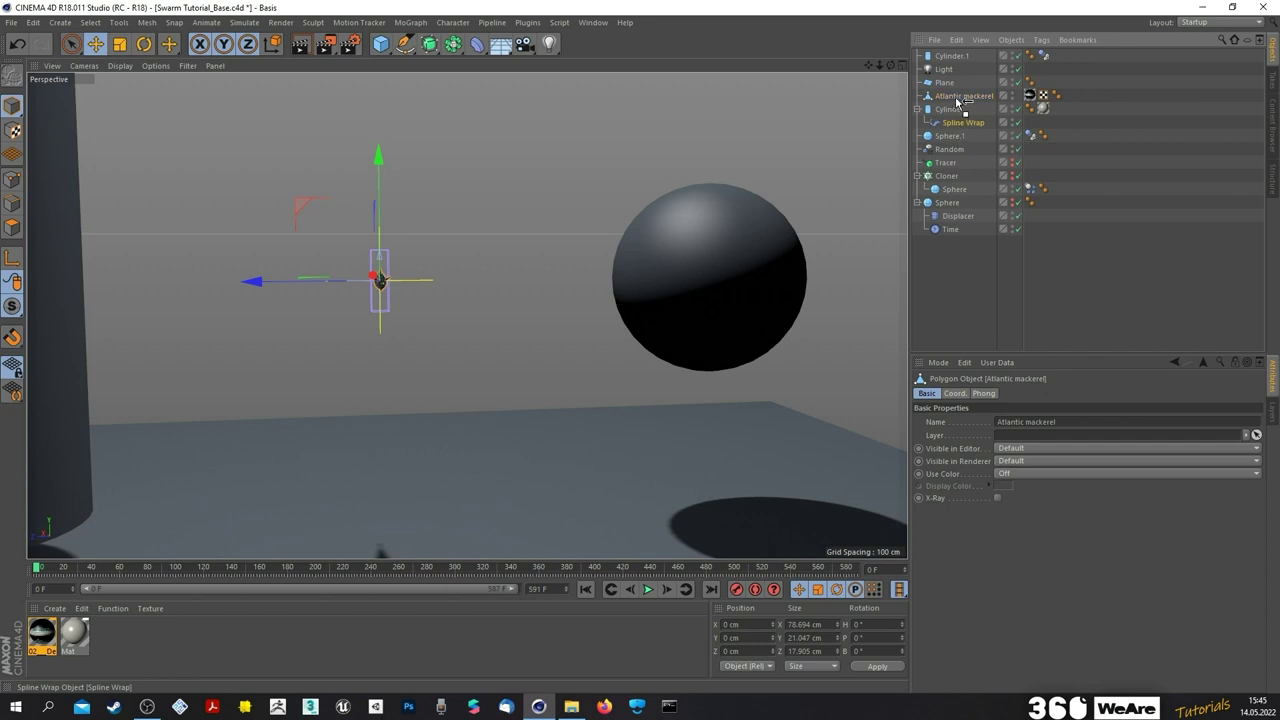
{"action": "left_click_drag", "start_coordinate": [960, 100], "coordinate": [957, 100]}
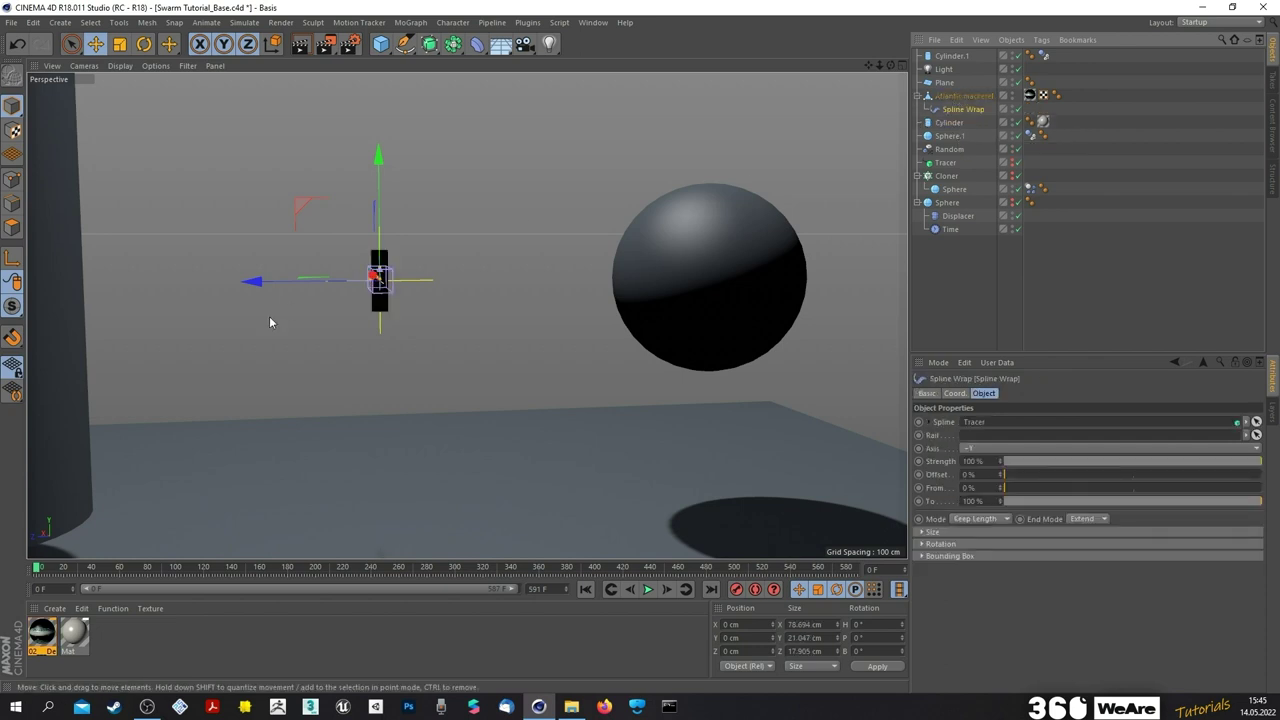
- Play the animation with the mackerel as swarm object and return the timeline to frame 0
{"action": "right_click_drag", "start_coordinate": [295, 268], "coordinate": [455, 434], "text": "alt"}
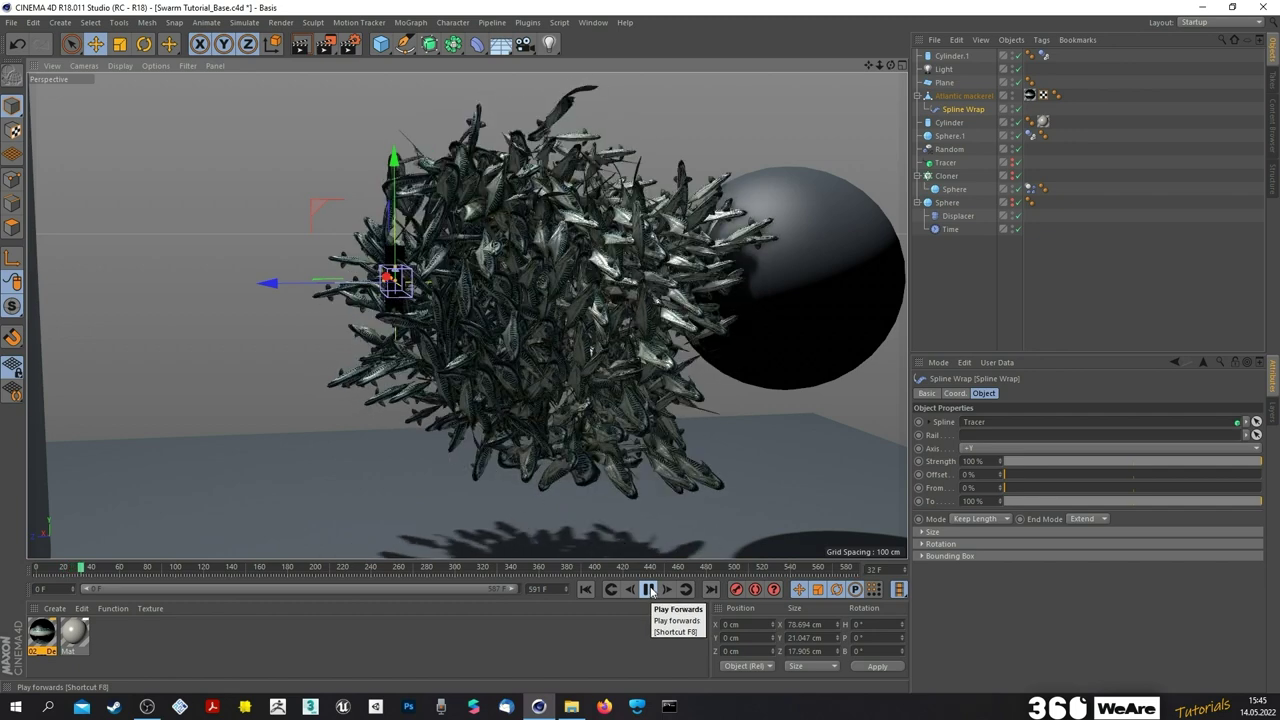
{"action": "left_click", "coordinate": [651, 591]}
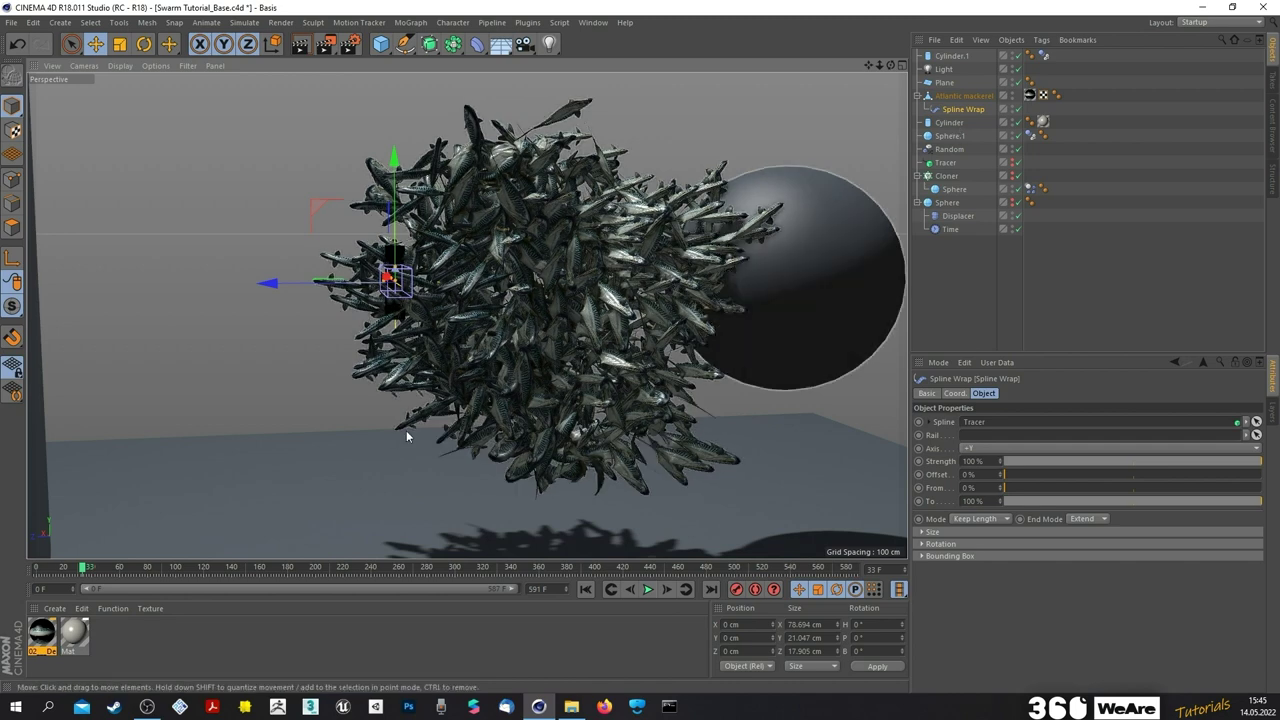
{"action": "left_click_drag", "start_coordinate": [88, 569], "coordinate": [4, 568]}
- Set the segments of the Sphere carrying the Displacer to 10 and preview the thinned-out swarm
{"action": "left_click", "coordinate": [946, 202]}
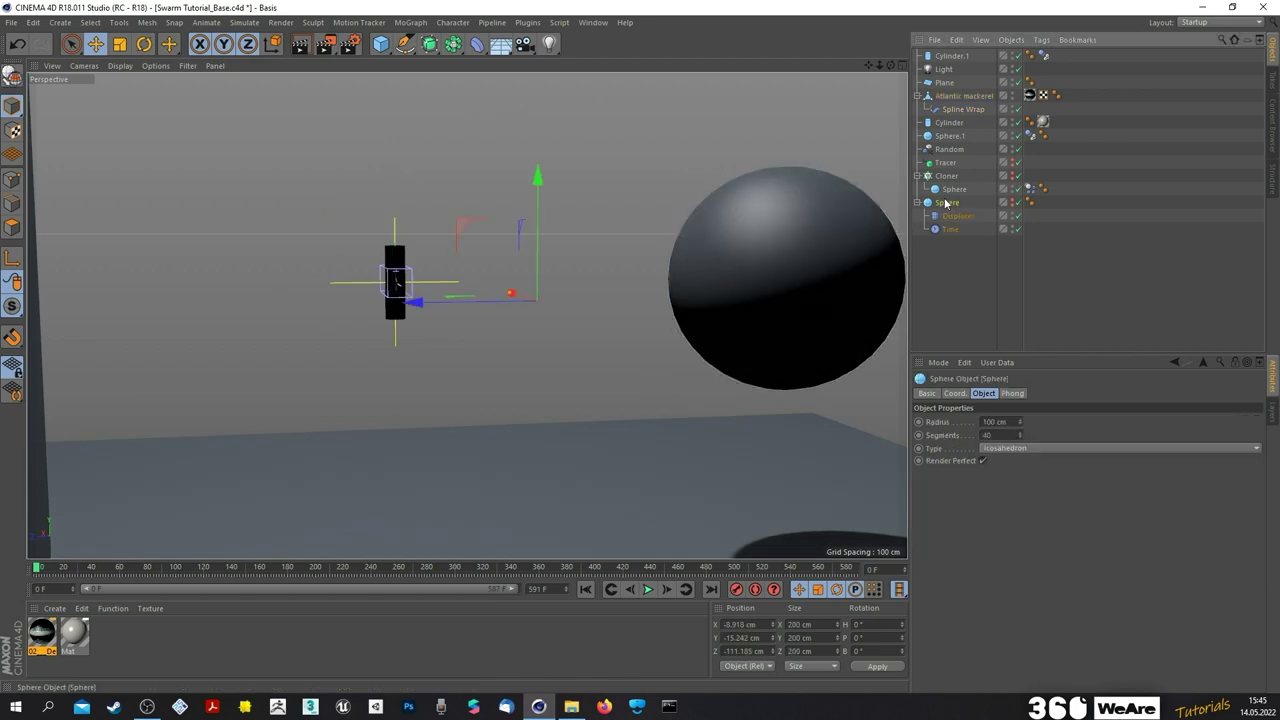
{"action": "left_click", "coordinate": [990, 435]}
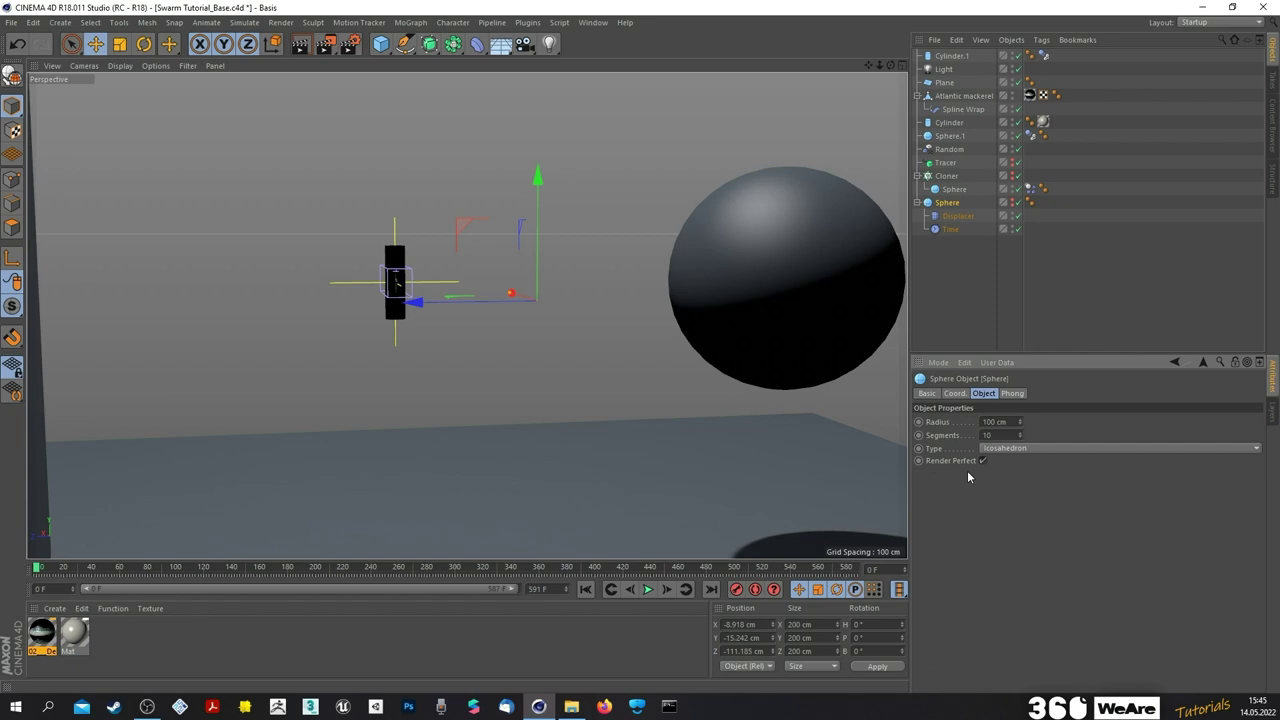
{"action": "left_click", "coordinate": [647, 590]}
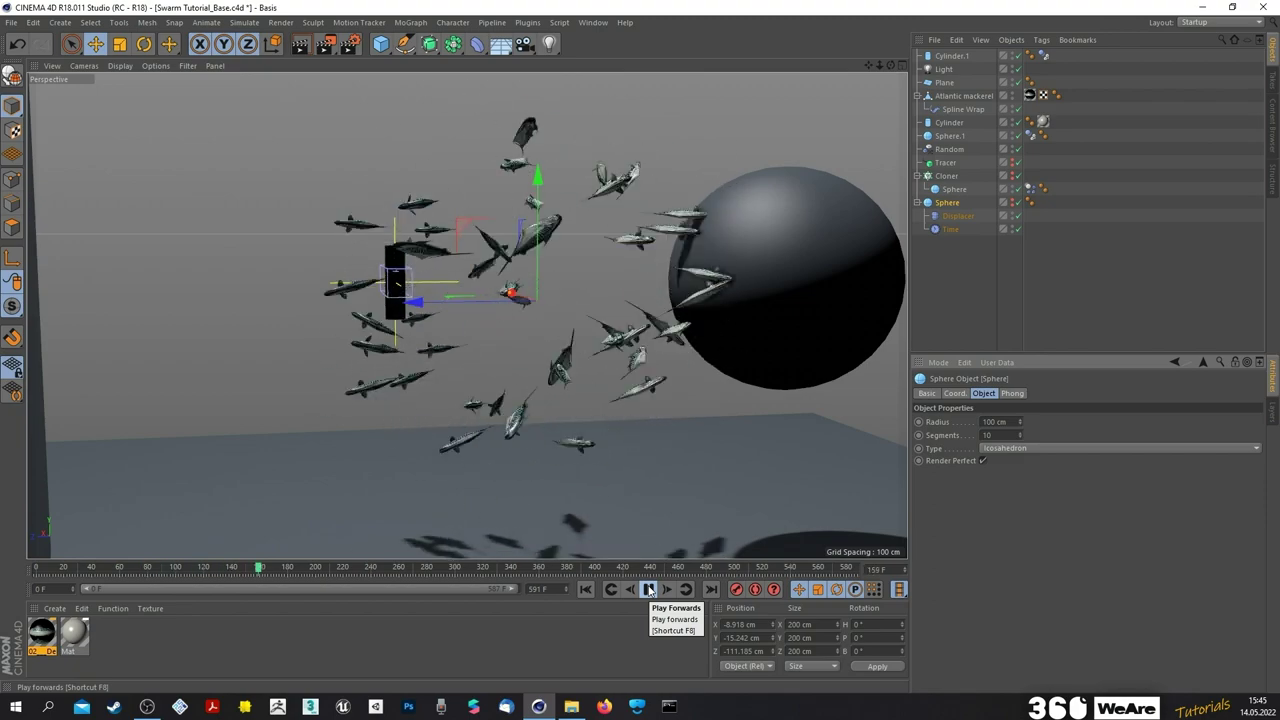
{"action": "left_click", "coordinate": [648, 589]}
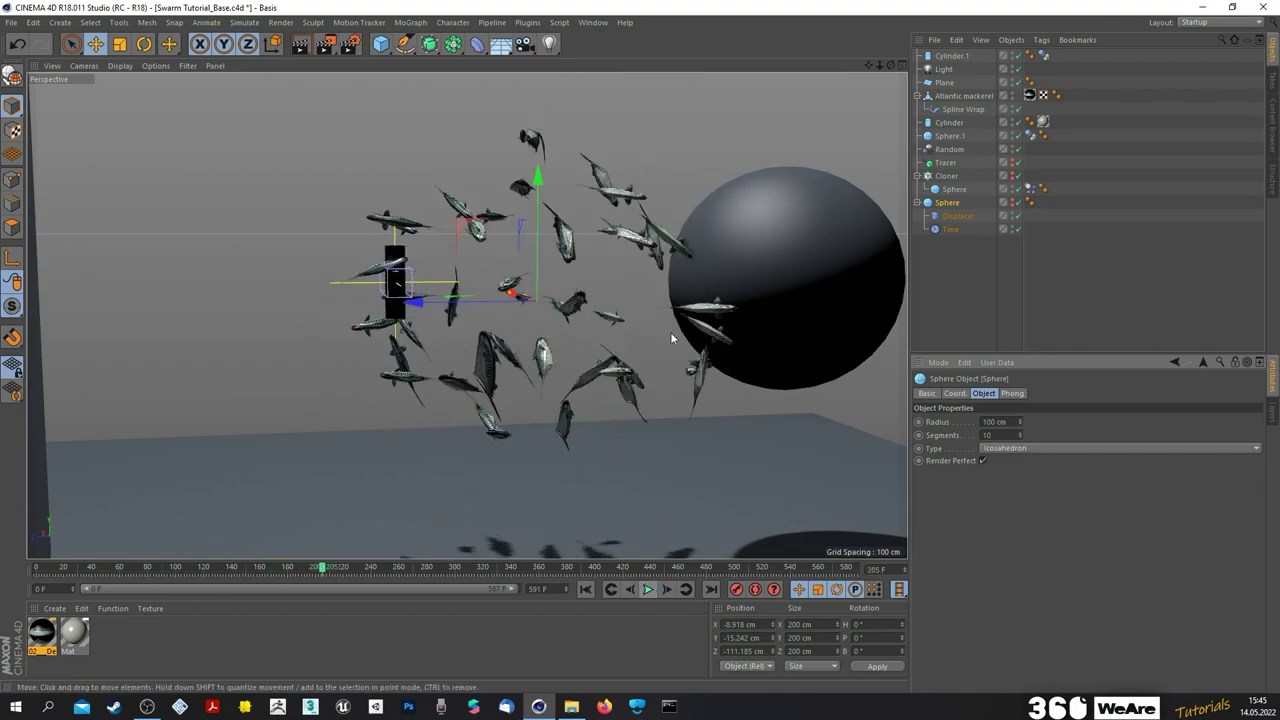
{"action": "scroll", "coordinate": [679, 355], "scroll_direction": "up", "scroll_amount": 2}
{"action": "left_click_drag", "start_coordinate": [895, 66], "coordinate": [912, 106]}
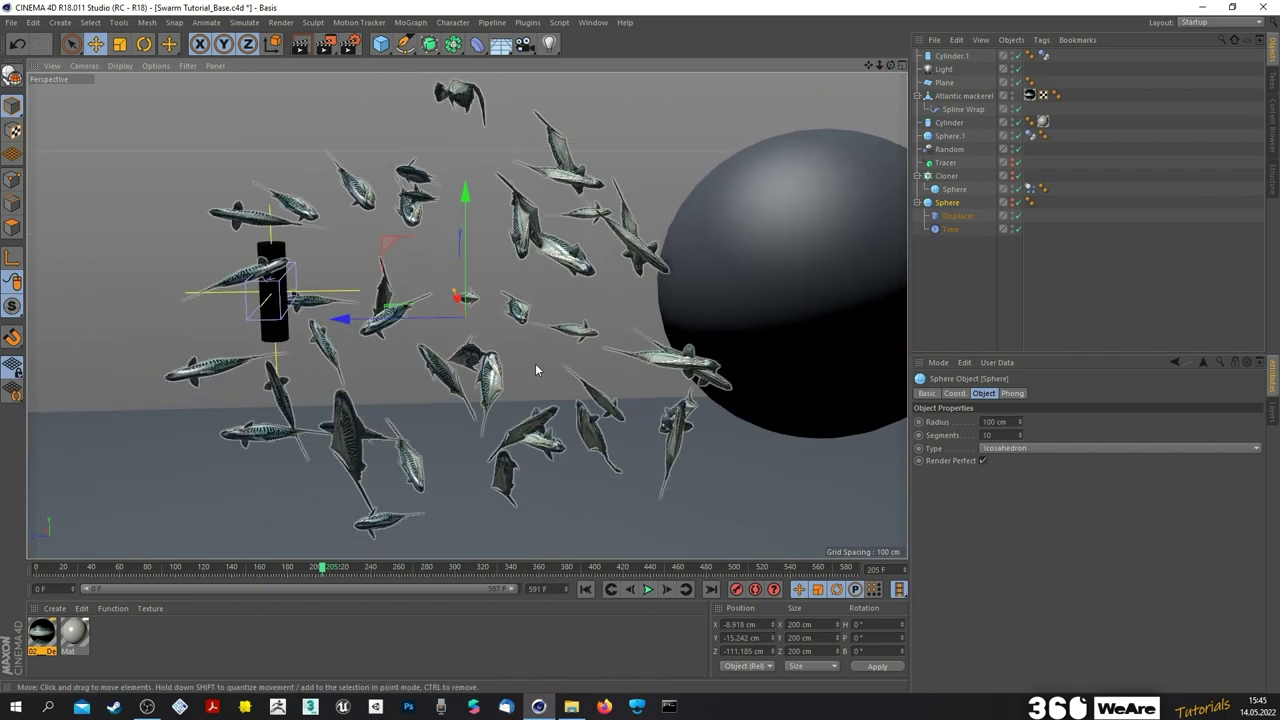
- Set the mackerel's Spline Wrap axis to -X and play the animation to check the fish orientation
{"action": "left_click", "coordinate": [960, 109]}
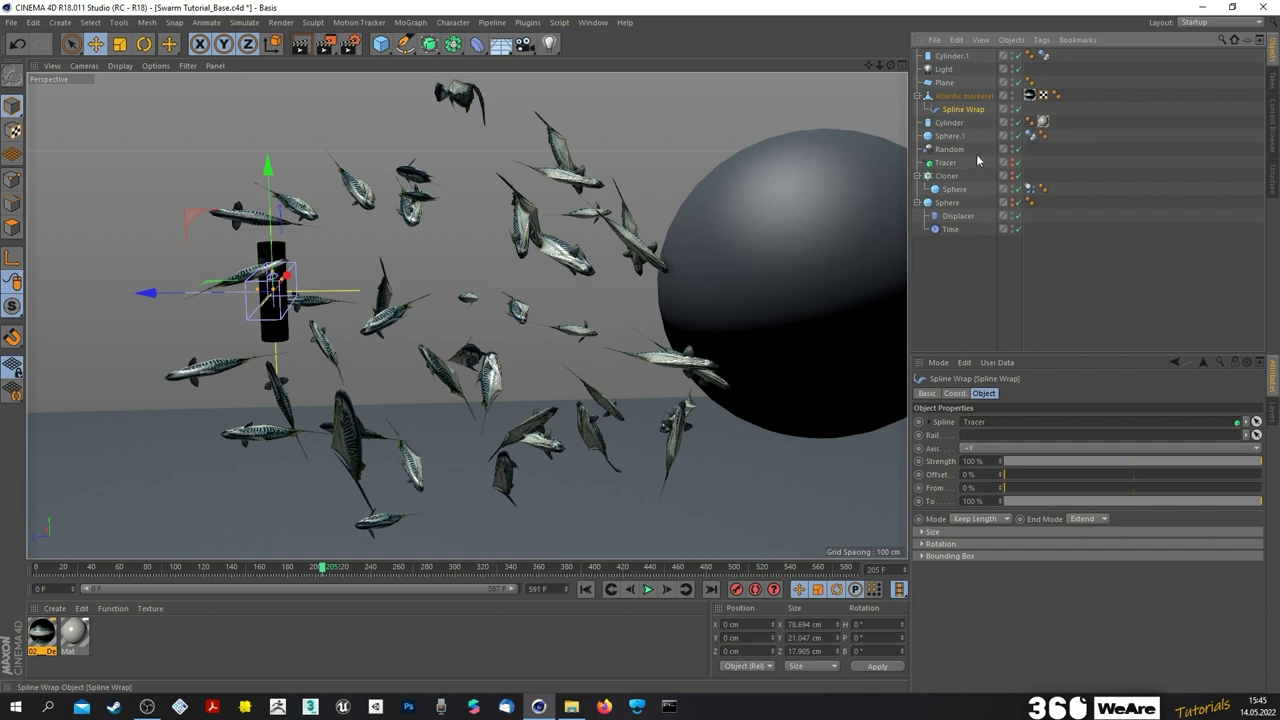
{"action": "left_click", "coordinate": [981, 449]}
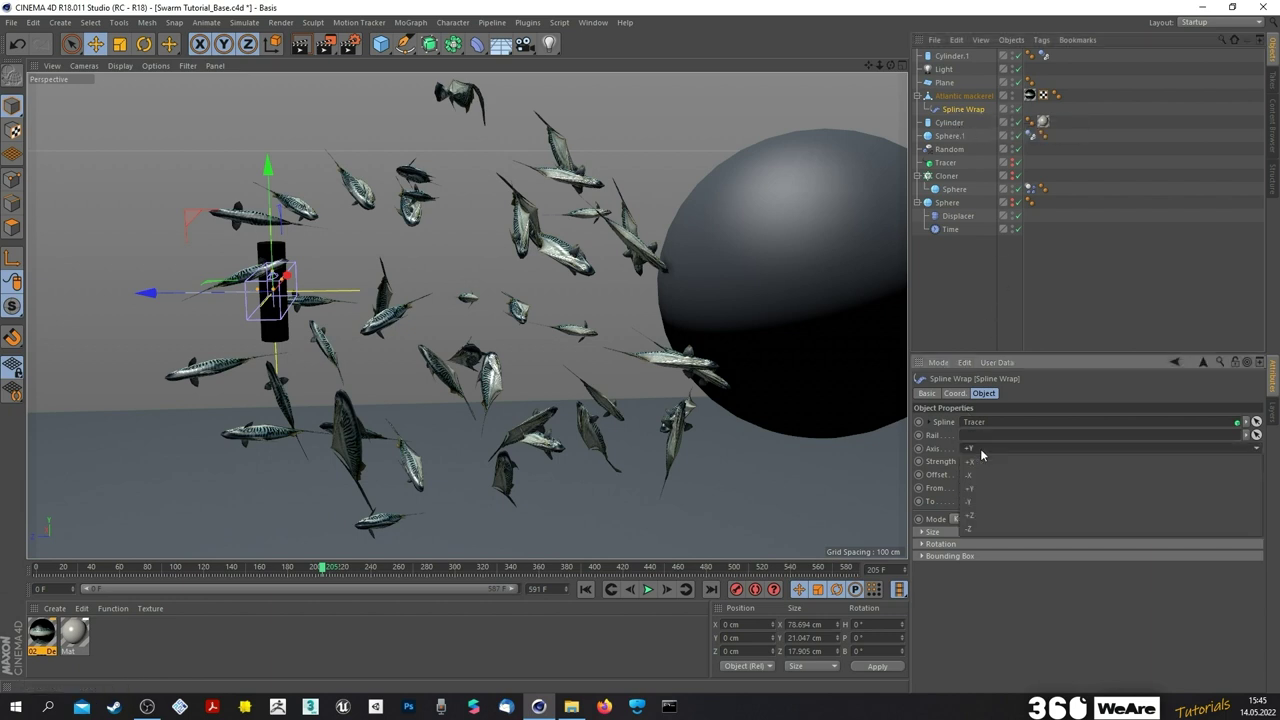
{"action": "left_click", "coordinate": [937, 443]}
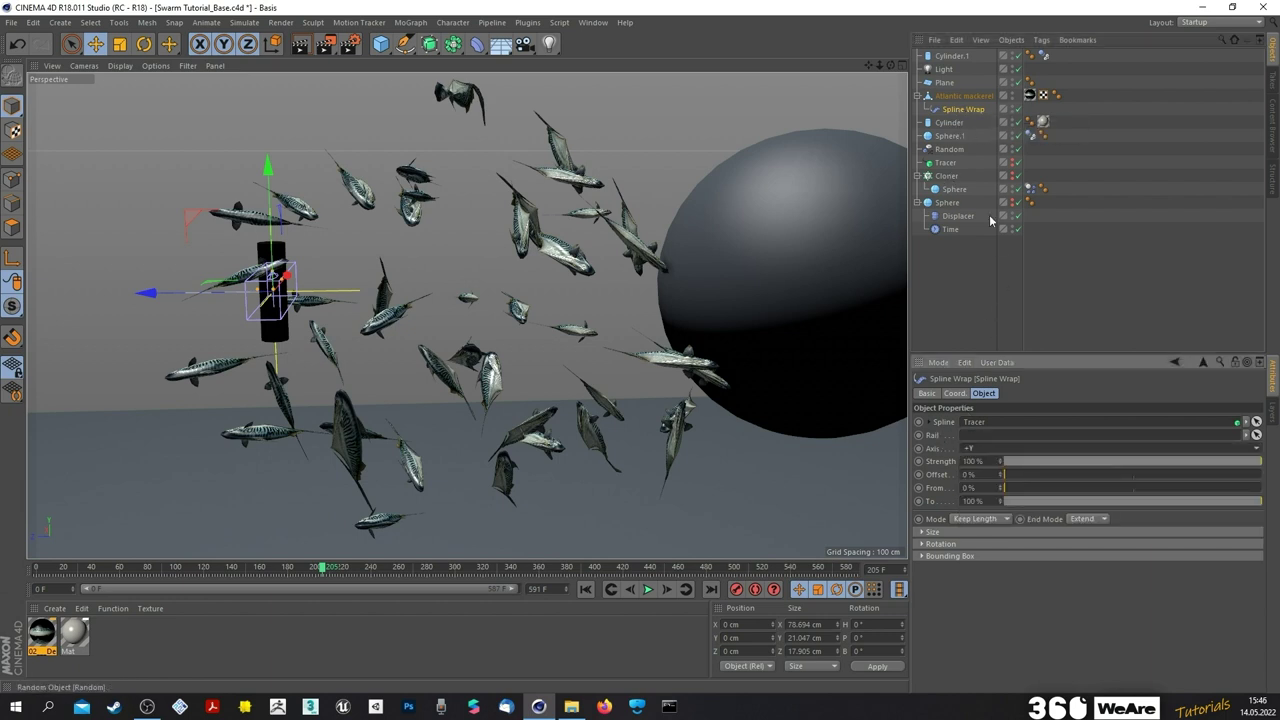
{"action": "left_click", "coordinate": [982, 447]}
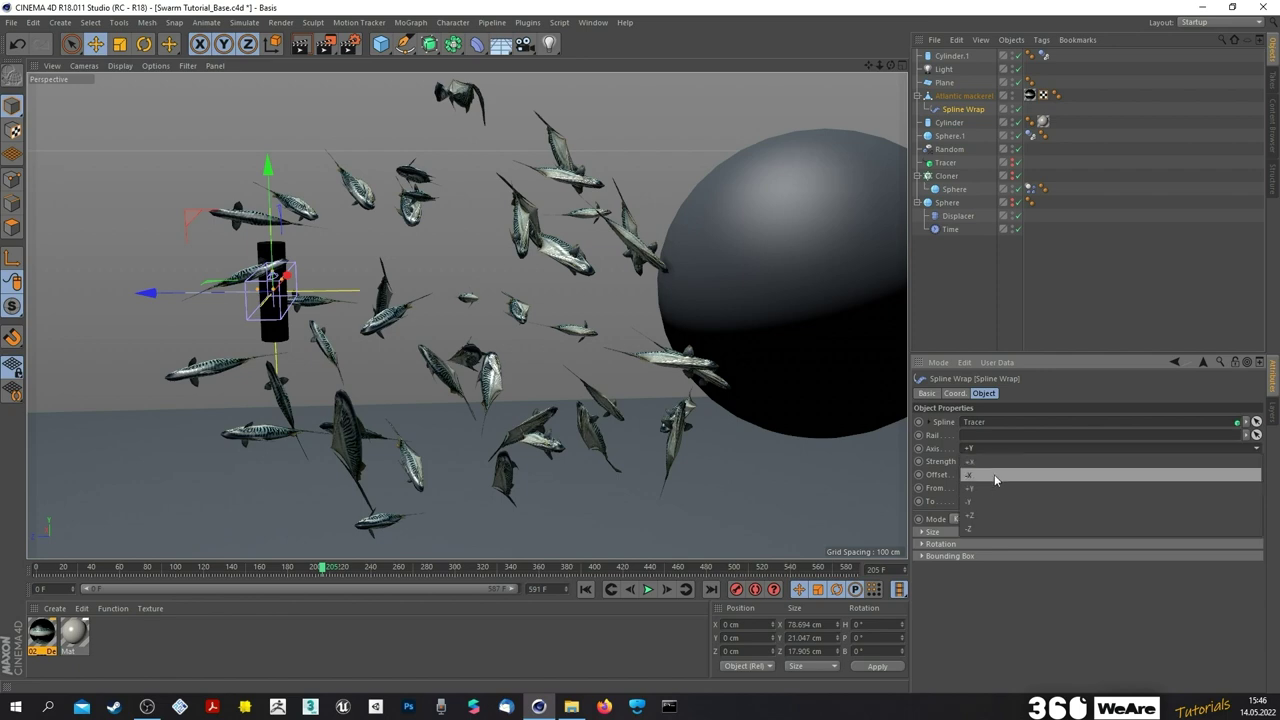
{"action": "left_click", "coordinate": [994, 474]}
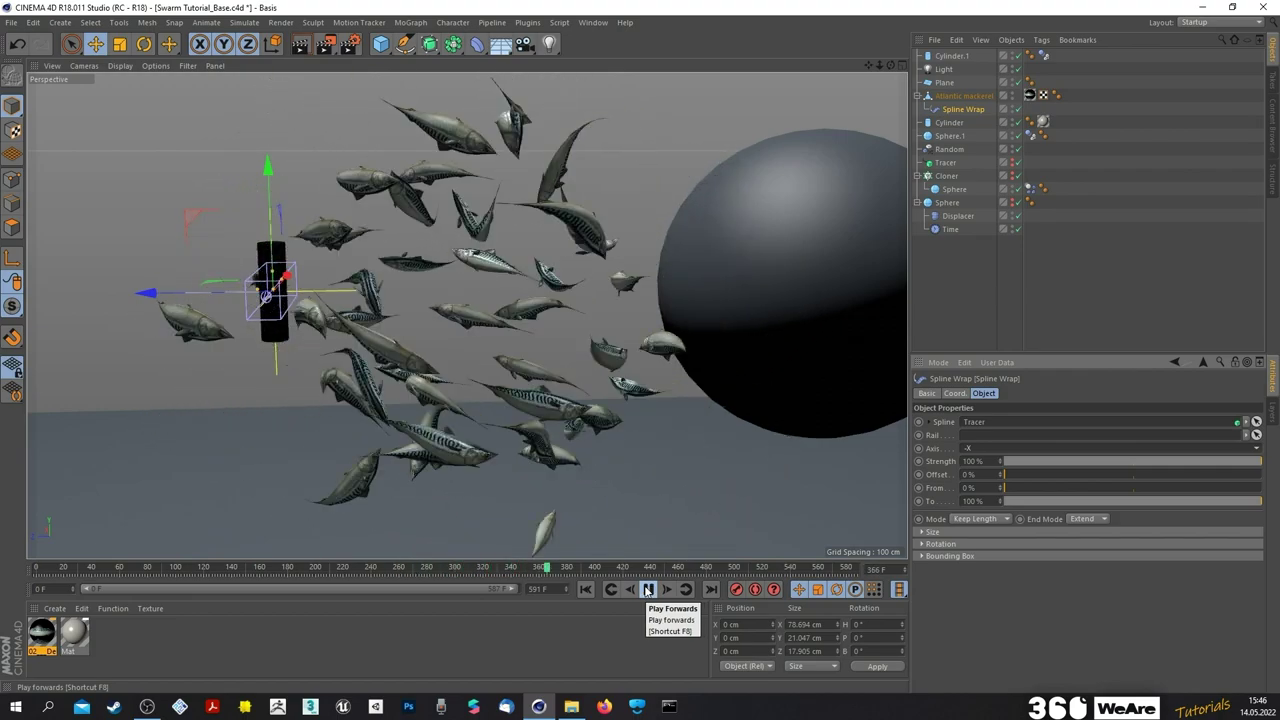
{"action": "left_click", "coordinate": [648, 589]}
{"action": "scroll", "coordinate": [440, 412], "scroll_direction": "up", "scroll_amount": 5}
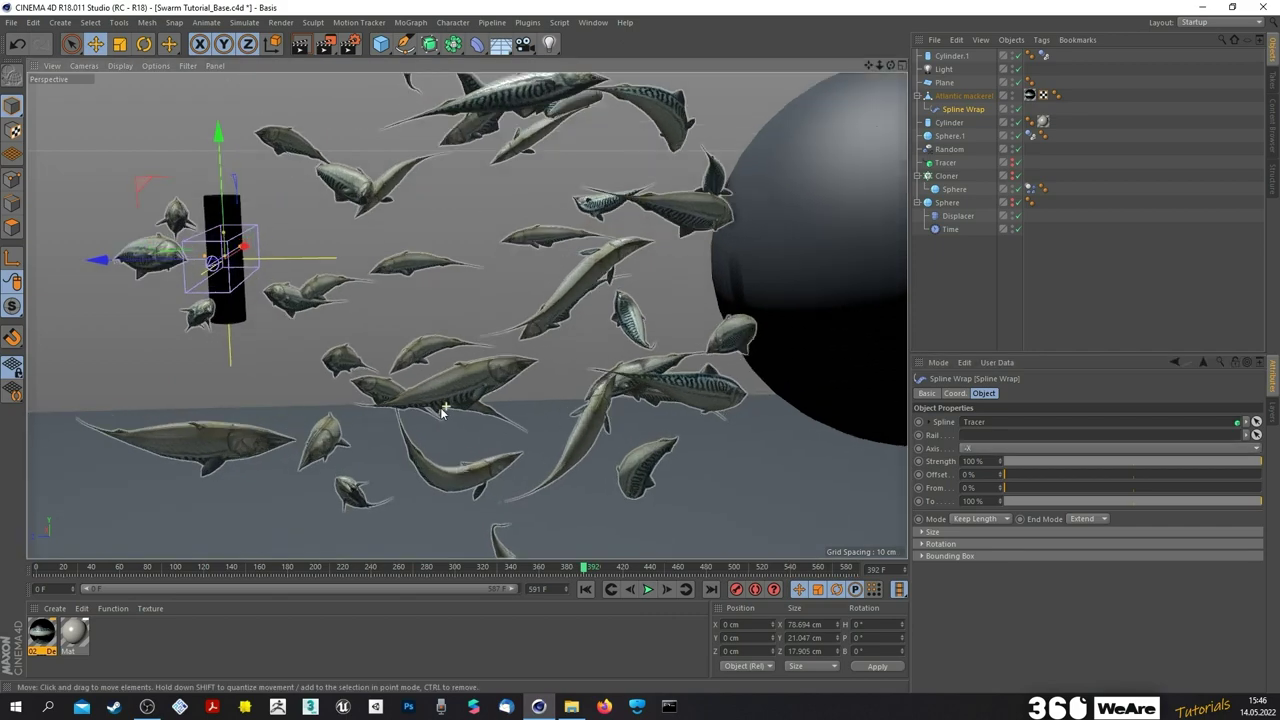
{"action": "left_click_drag", "start_coordinate": [890, 65], "coordinate": [466, 315]}
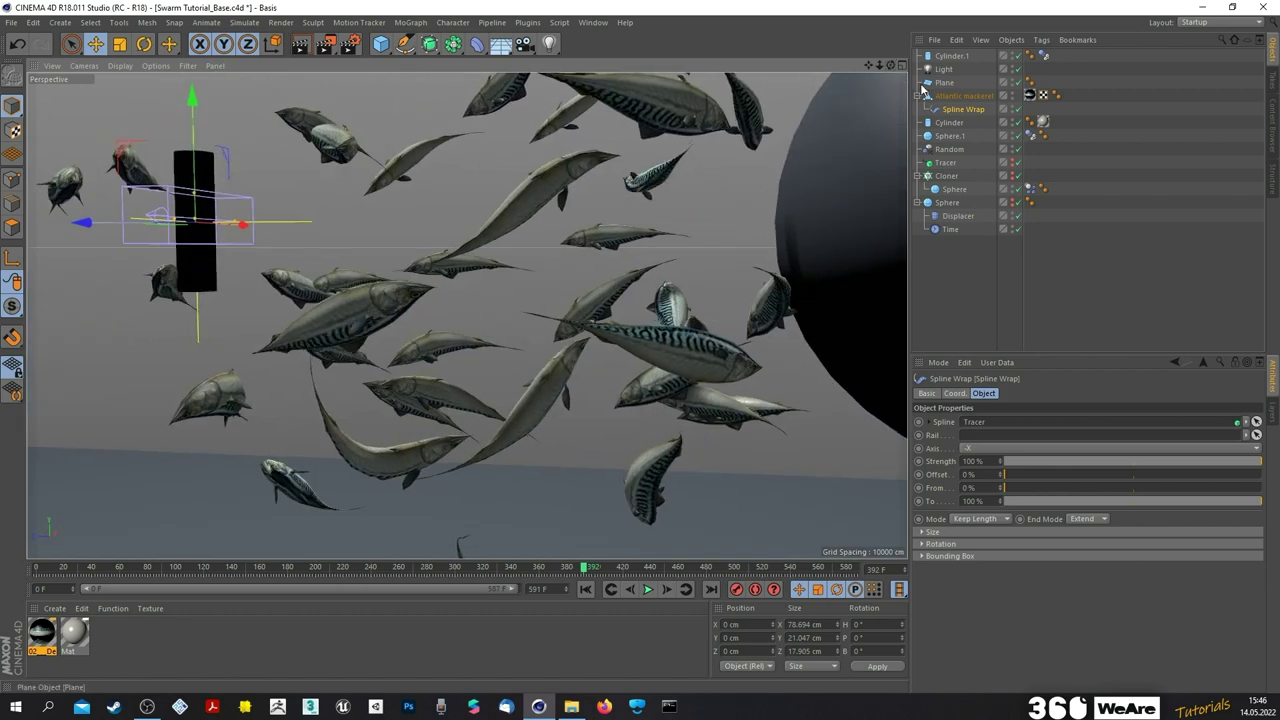
- Reset the Size curve of the mackerel's Spline Wrap to its default
{"action": "left_click", "coordinate": [951, 532]}
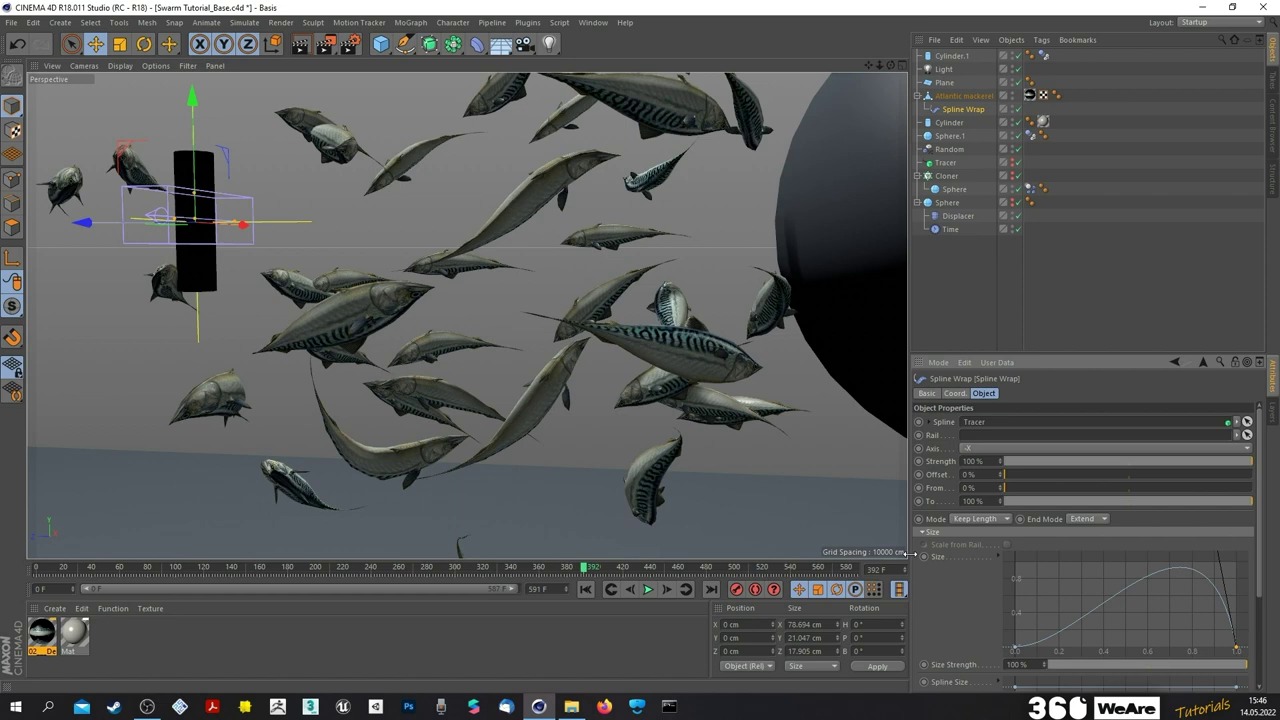
{"action": "left_click_drag", "start_coordinate": [910, 553], "coordinate": [876, 553]}
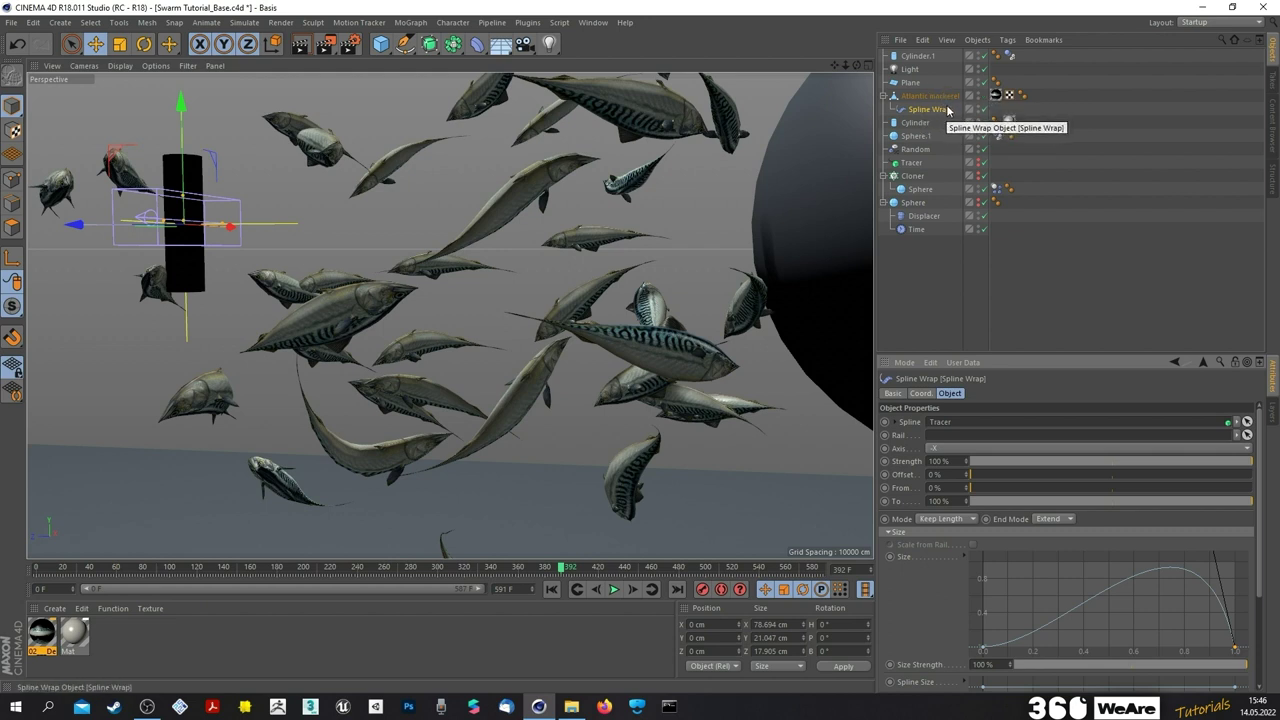
{"action": "right_click", "coordinate": [910, 561]}
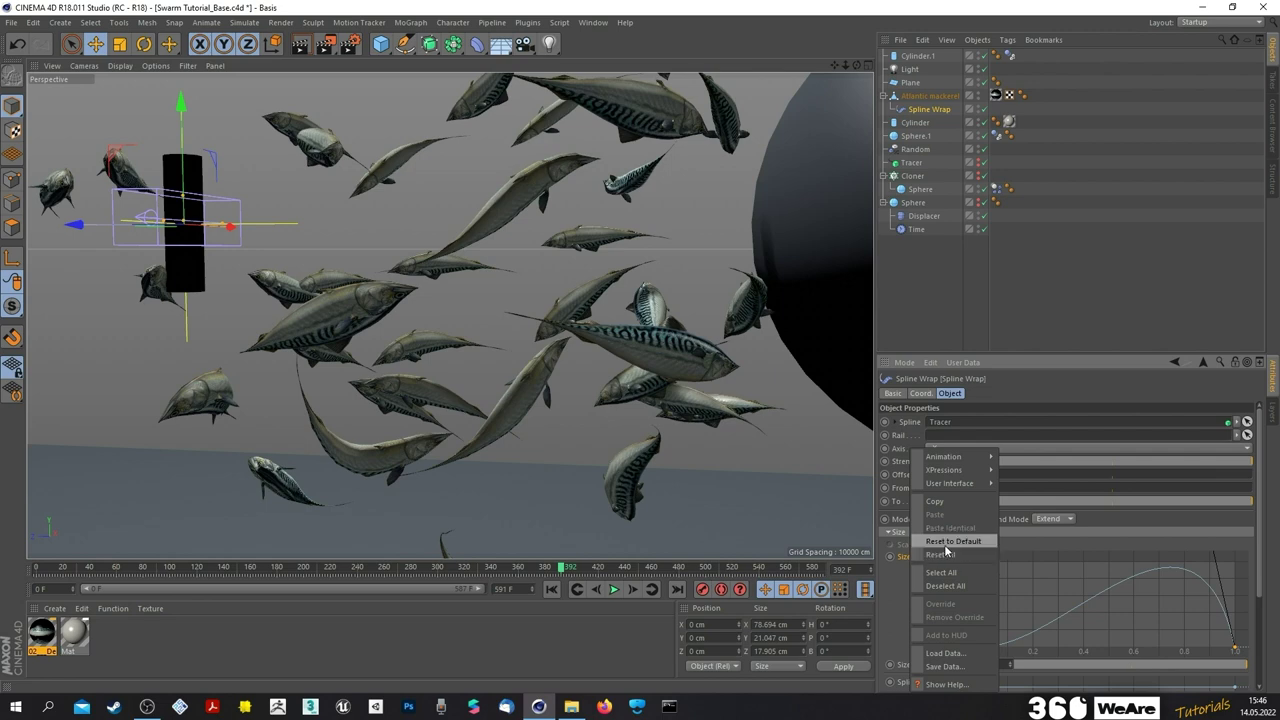
{"action": "left_click", "coordinate": [946, 545]}
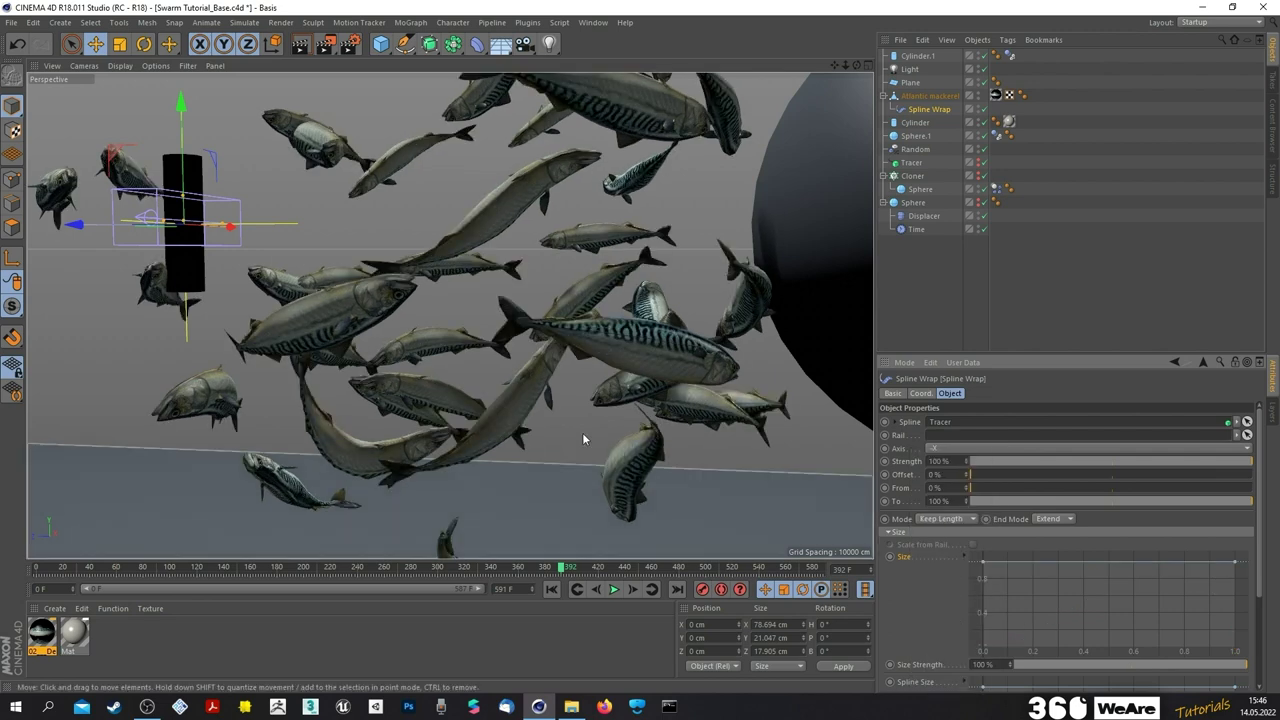
- Play the animation to check the fish shapes with the default size curve
{"action": "scroll", "coordinate": [583, 433], "scroll_direction": "down", "scroll_amount": 2}
{"action": "left_click", "coordinate": [615, 590]}
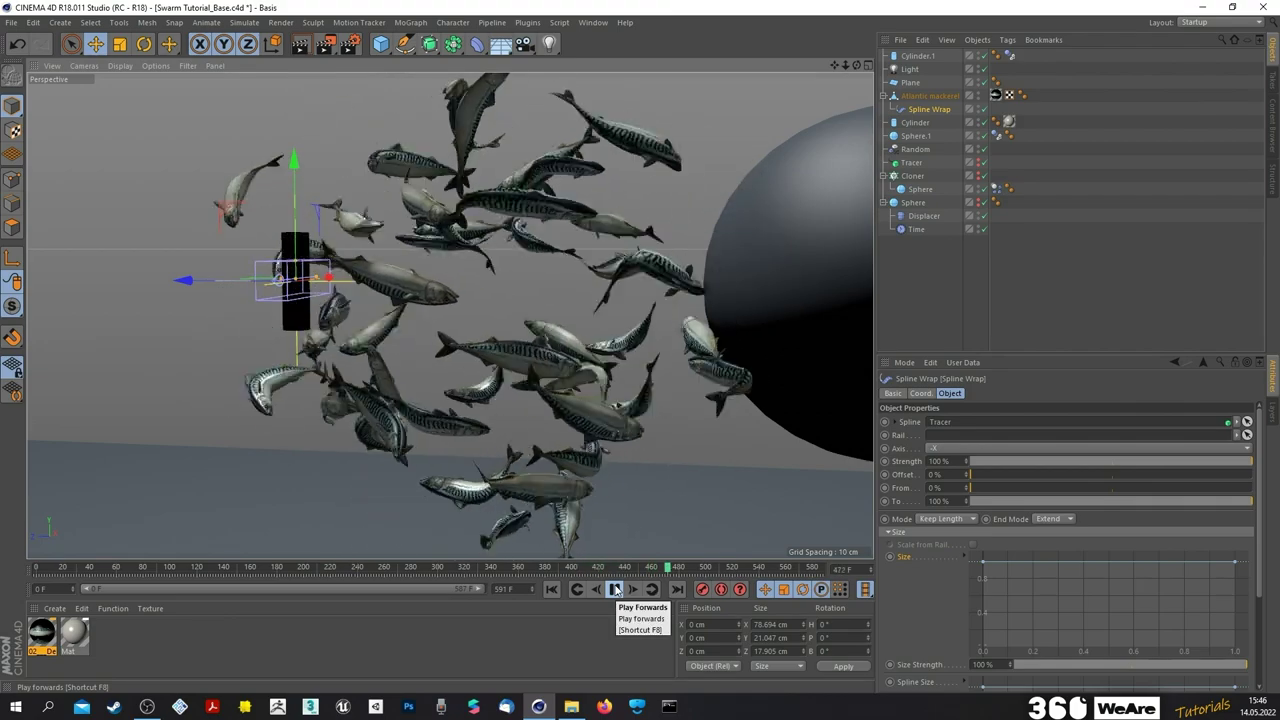
{"action": "scroll", "coordinate": [580, 378], "scroll_direction": "down", "scroll_amount": 1}
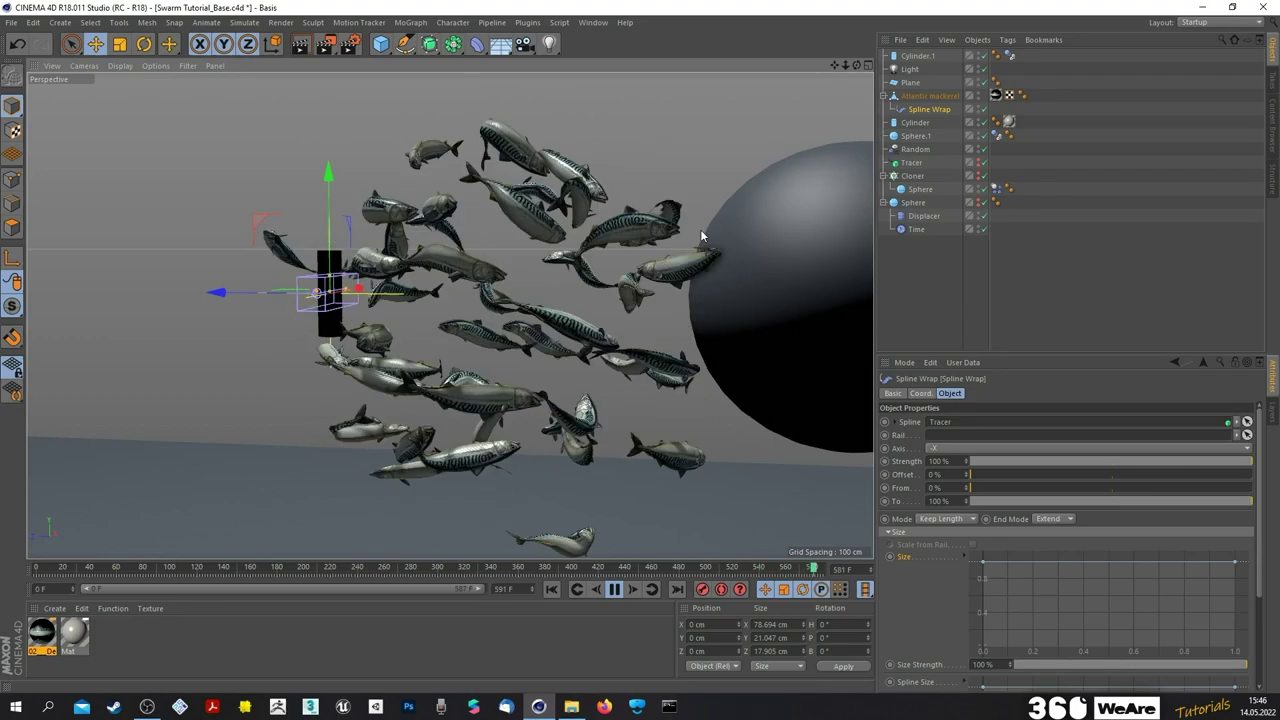
{"action": "left_click", "coordinate": [615, 590]}
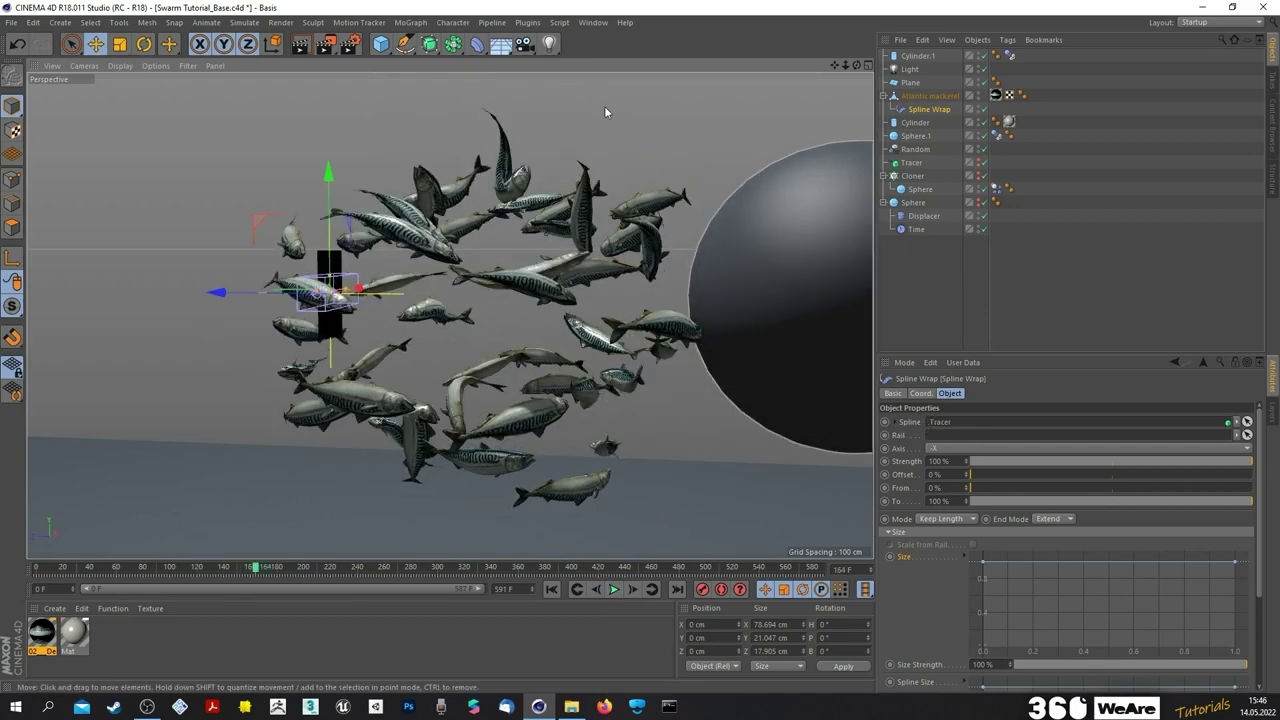
- Add a Star spline among the fish, scaled to about 79 cm outer radius, and assign it as the mackerel Spline Wrap's rail
{"action": "left_click", "coordinate": [405, 47]}
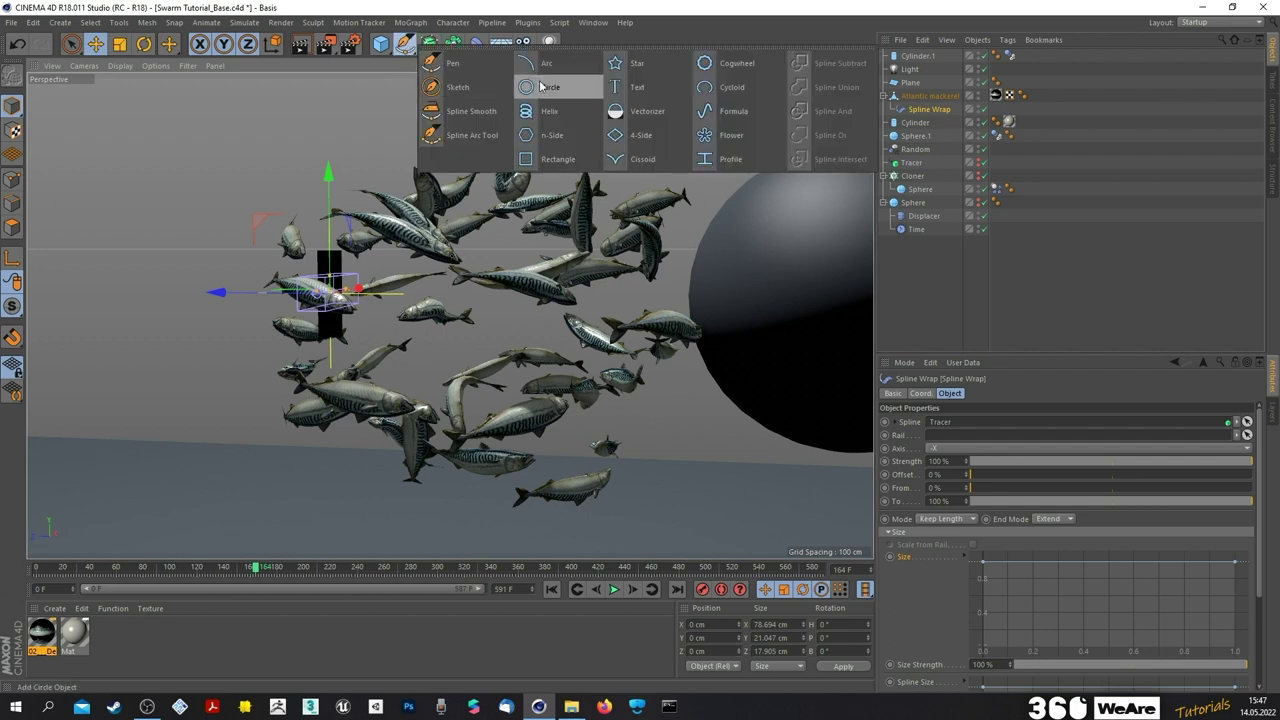
{"action": "left_click", "coordinate": [638, 64]}
{"action": "left_click_drag", "start_coordinate": [242, 296], "coordinate": [398, 294]}
{"action": "left_click", "coordinate": [121, 44]}
{"action": "left_click_drag", "start_coordinate": [580, 126], "coordinate": [490, 130]}
{"action": "left_click", "coordinate": [918, 123]}
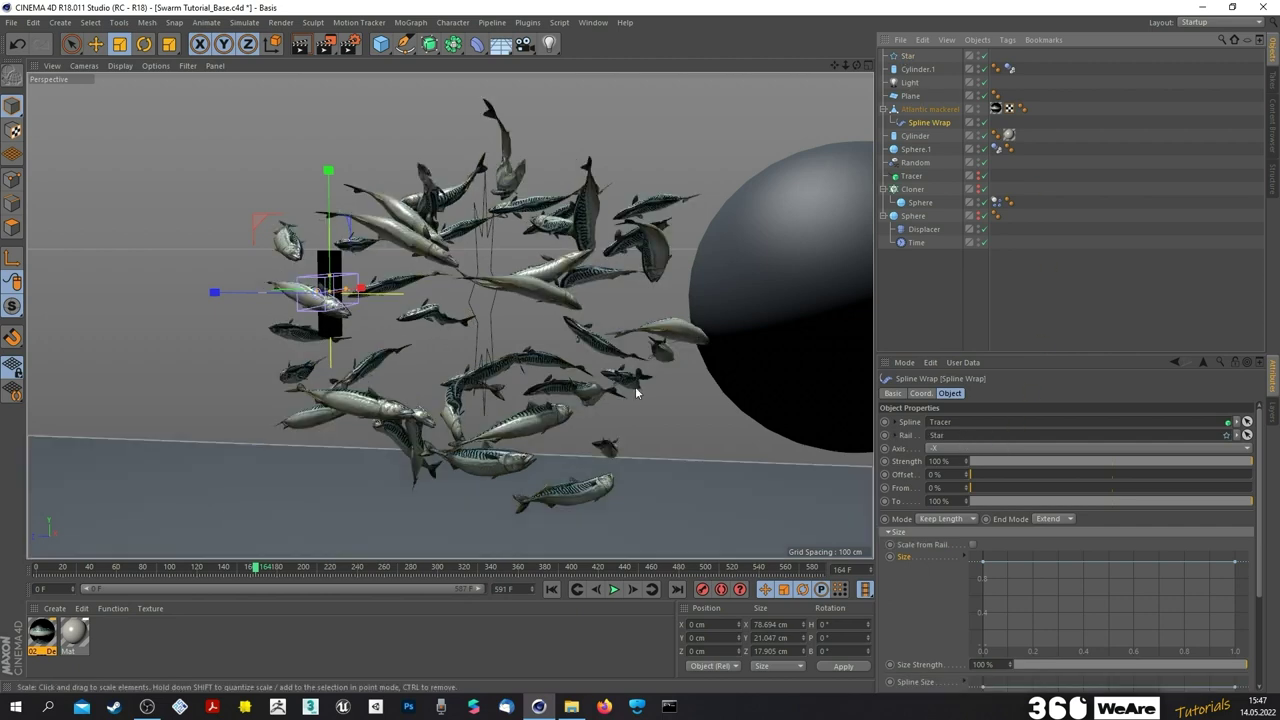
- Move the Star rail to about Z -109 cm and raise it to about Y 509 cm, high above the fish
{"action": "left_click", "coordinate": [908, 56]}
{"action": "scroll", "coordinate": [466, 253], "scroll_direction": "up", "scroll_amount": 5}
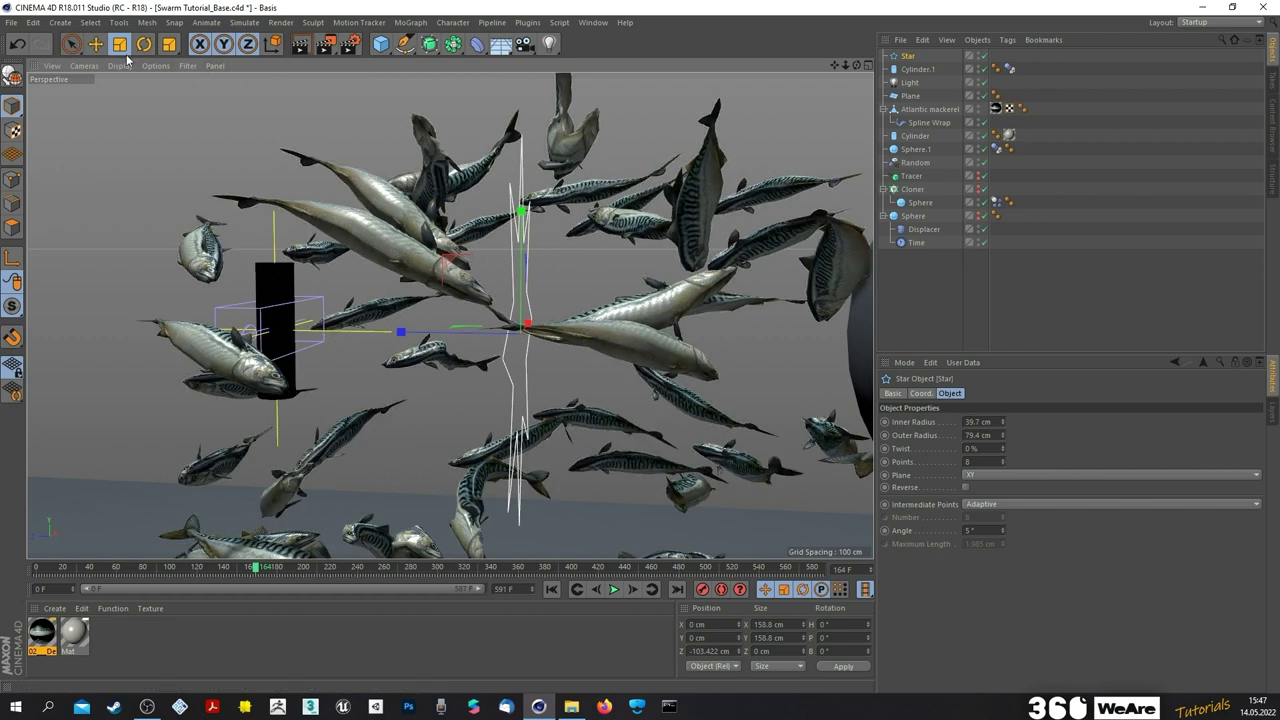
{"action": "key", "text": "e"}
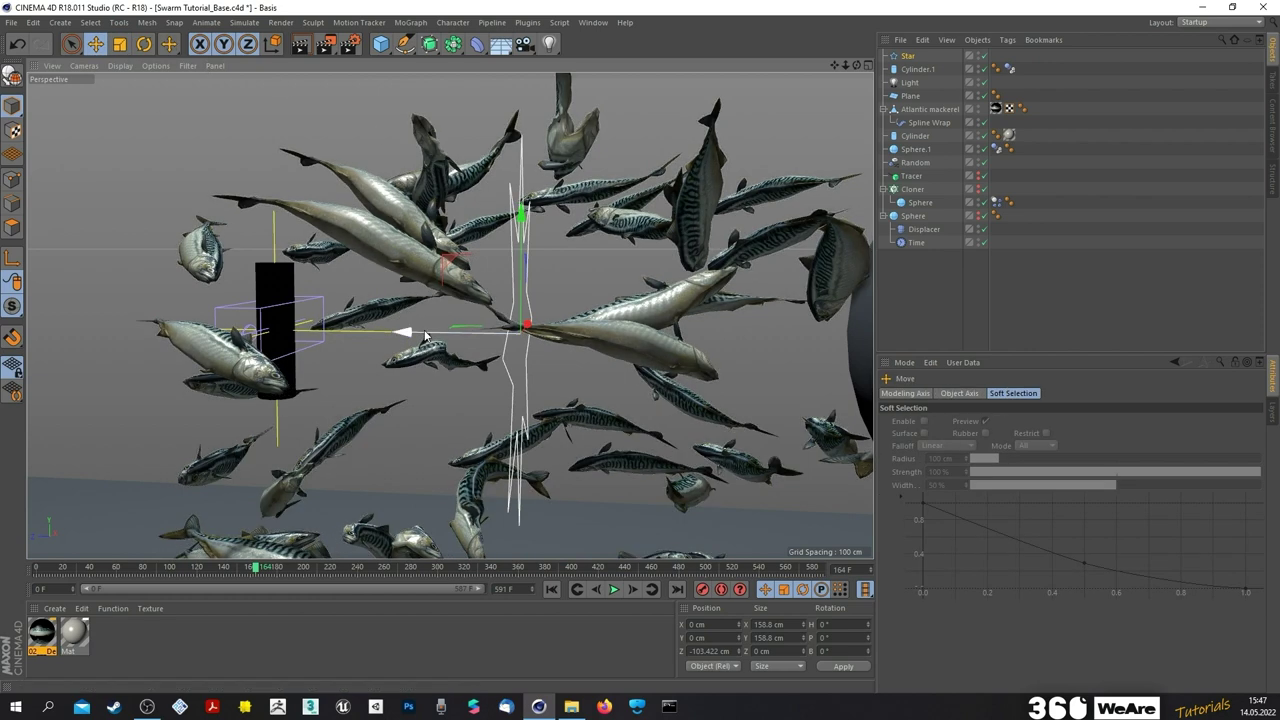
{"action": "mouse_move", "coordinate": [420, 337]}
{"action": "left_mouse_down"}
{"action": "mouse_move", "coordinate": [200, 330]}
{"action": "mouse_move", "coordinate": [540, 332]}
{"action": "mouse_move", "coordinate": [130, 330]}
{"action": "mouse_move", "coordinate": [770, 338]}
{"action": "mouse_move", "coordinate": [410, 320]}
{"action": "mouse_move", "coordinate": [207, 276]}
{"action": "mouse_move", "coordinate": [405, 287]}
{"action": "mouse_move", "coordinate": [430, 320]}
{"action": "mouse_move", "coordinate": [380, 328]}
{"action": "mouse_move", "coordinate": [433, 332]}
{"action": "left_mouse_up"}
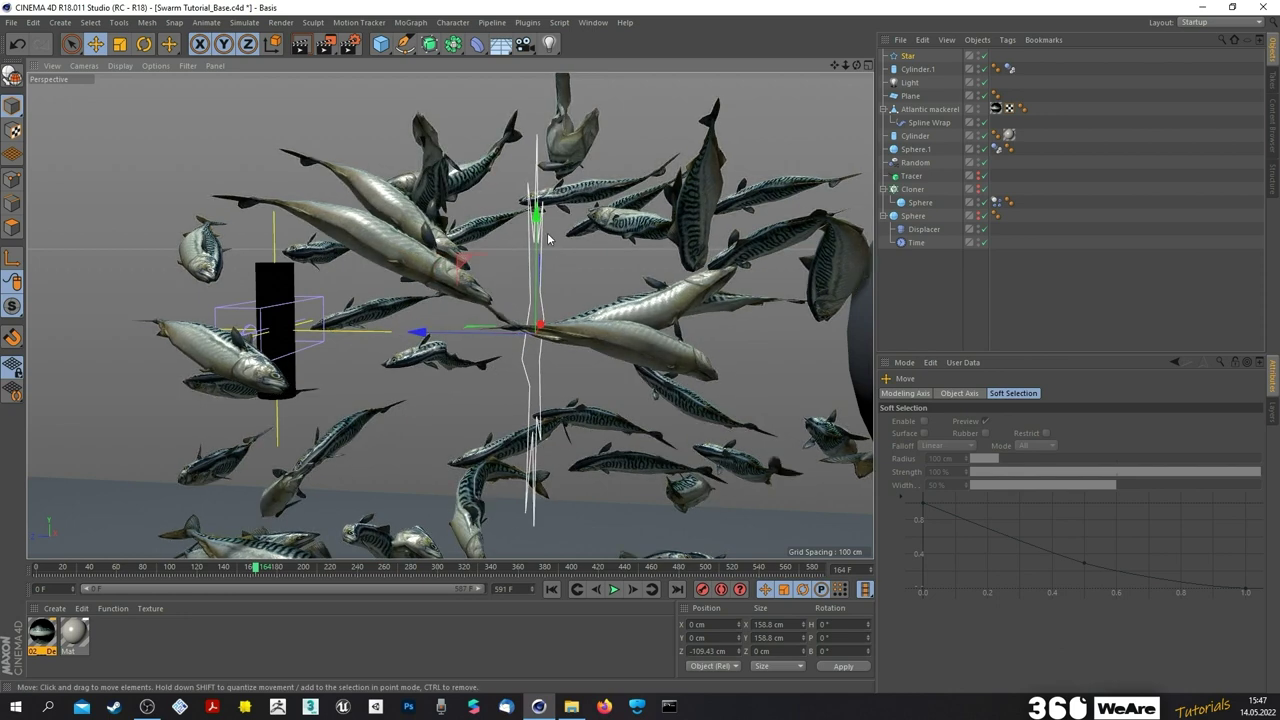
{"action": "left_click_drag", "start_coordinate": [537, 222], "coordinate": [548, 76]}
{"action": "scroll", "coordinate": [553, 236], "scroll_direction": "down", "scroll_amount": 5}
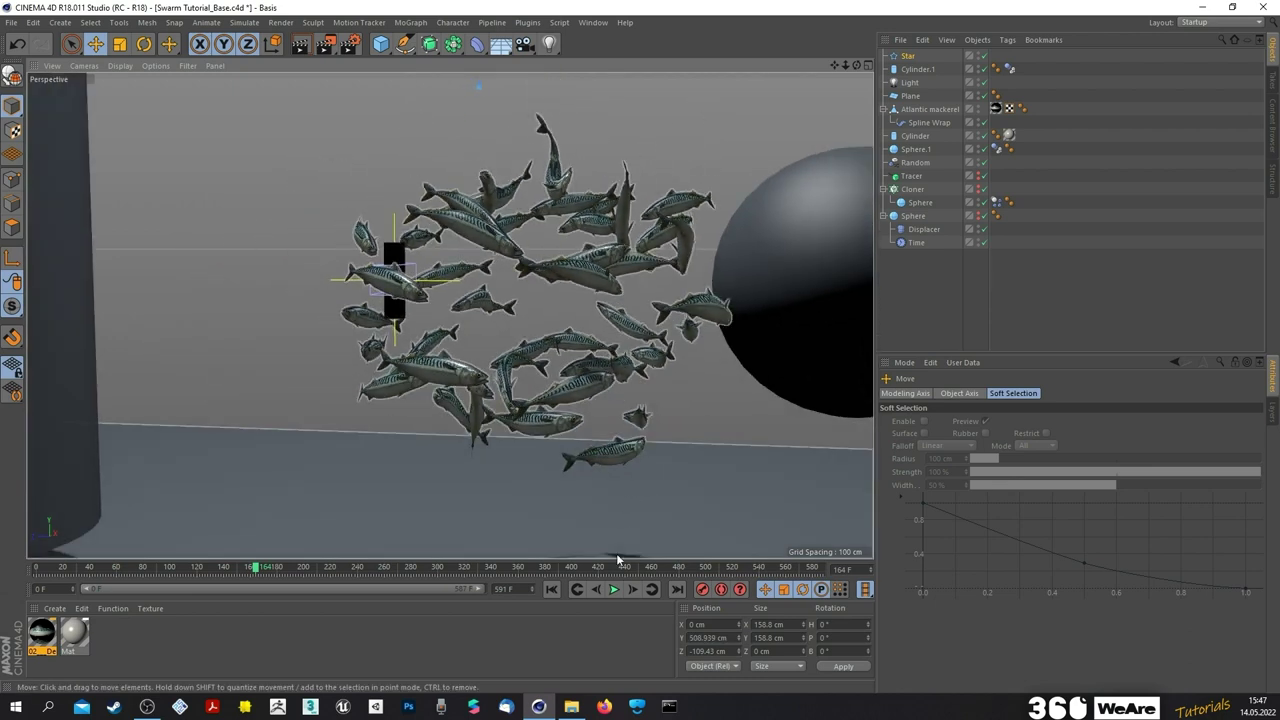
- Play the animation with the raised rail and inspect the fish orientation up close from several angles
{"action": "left_click", "coordinate": [613, 589]}
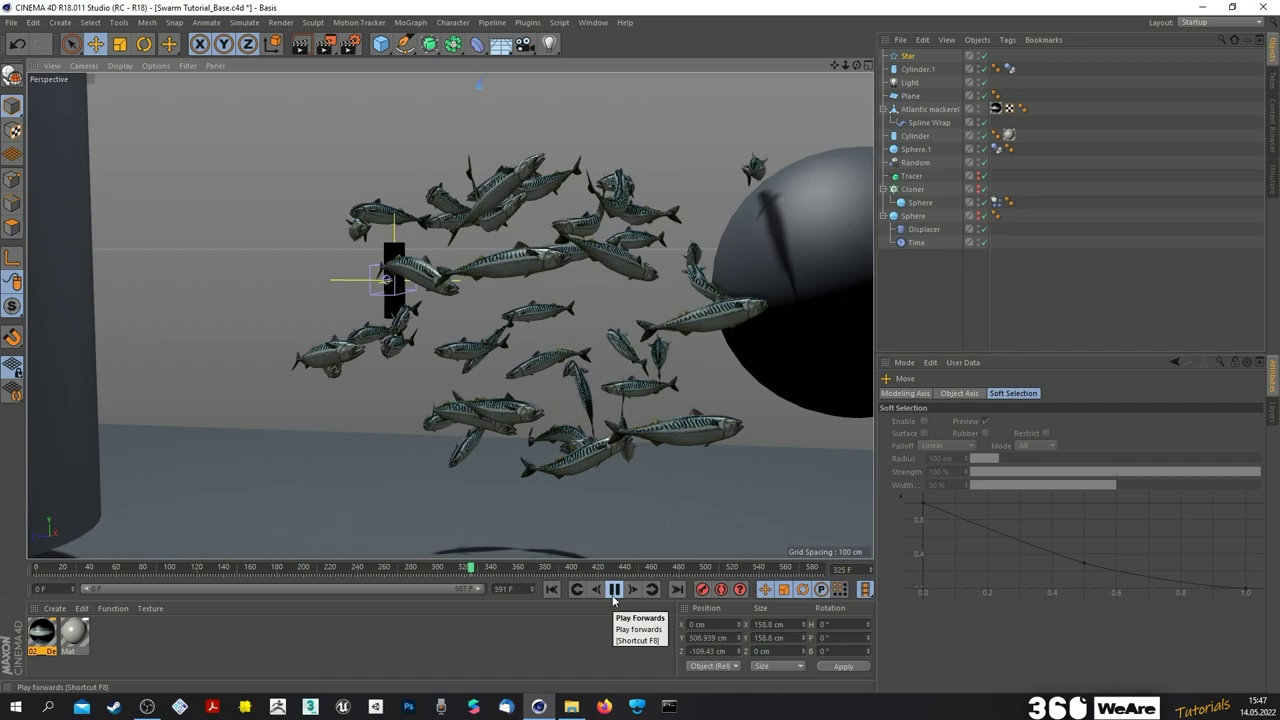
{"action": "left_click", "coordinate": [613, 594]}
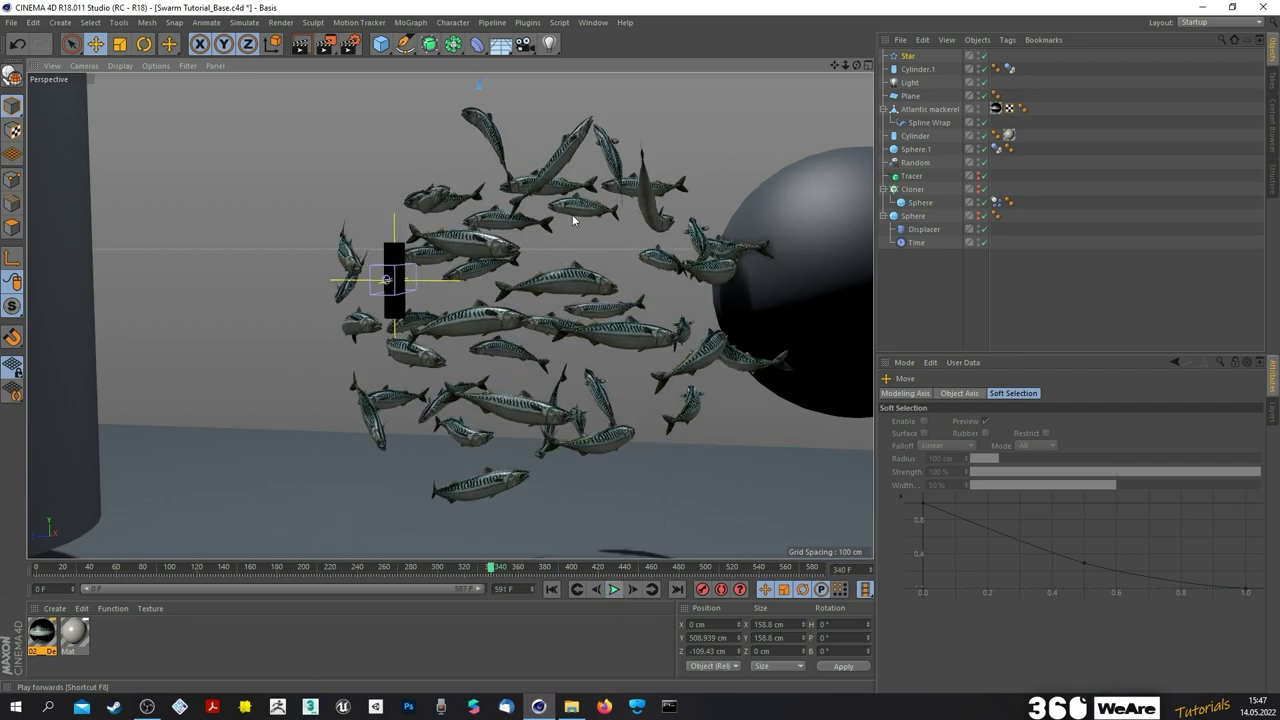
{"action": "scroll", "coordinate": [584, 247], "scroll_direction": "up", "scroll_amount": 3}
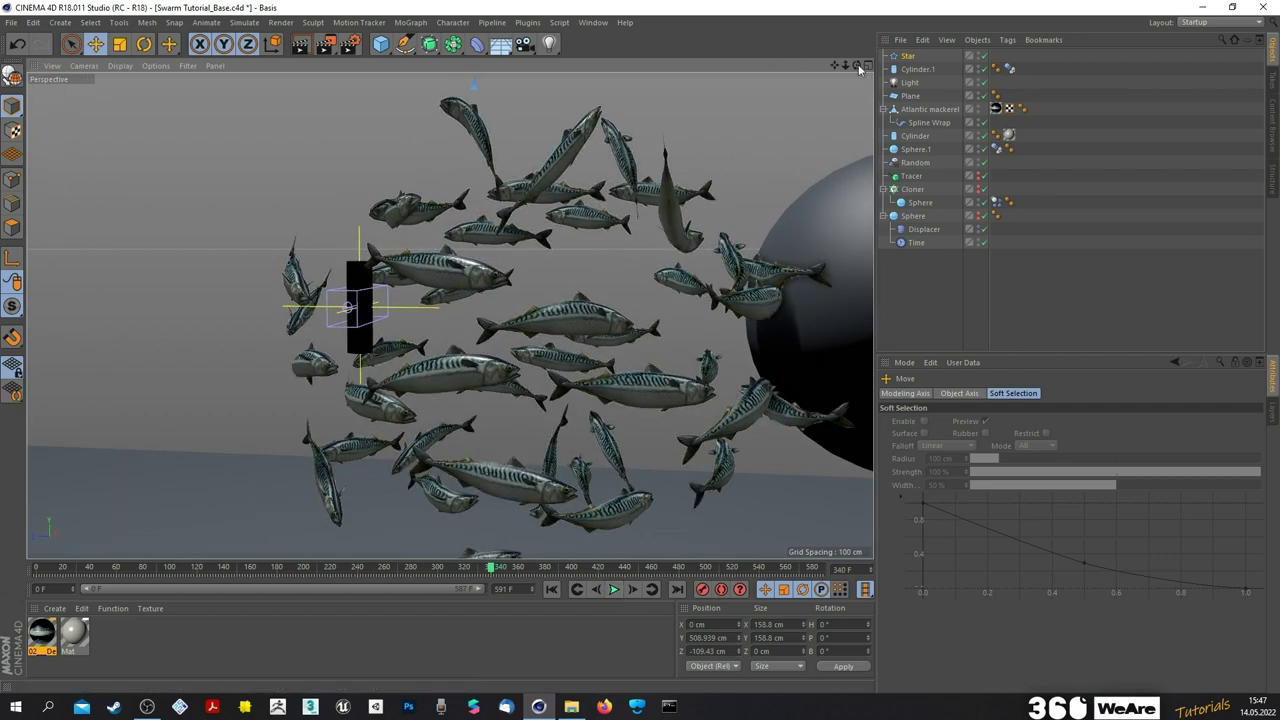
{"action": "left_click_drag", "start_coordinate": [857, 66], "coordinate": [450, 315]}
{"action": "scroll", "coordinate": [606, 106], "scroll_direction": "up", "scroll_amount": 8}
{"action": "scroll", "coordinate": [648, 140], "scroll_direction": "down", "scroll_amount": 8}
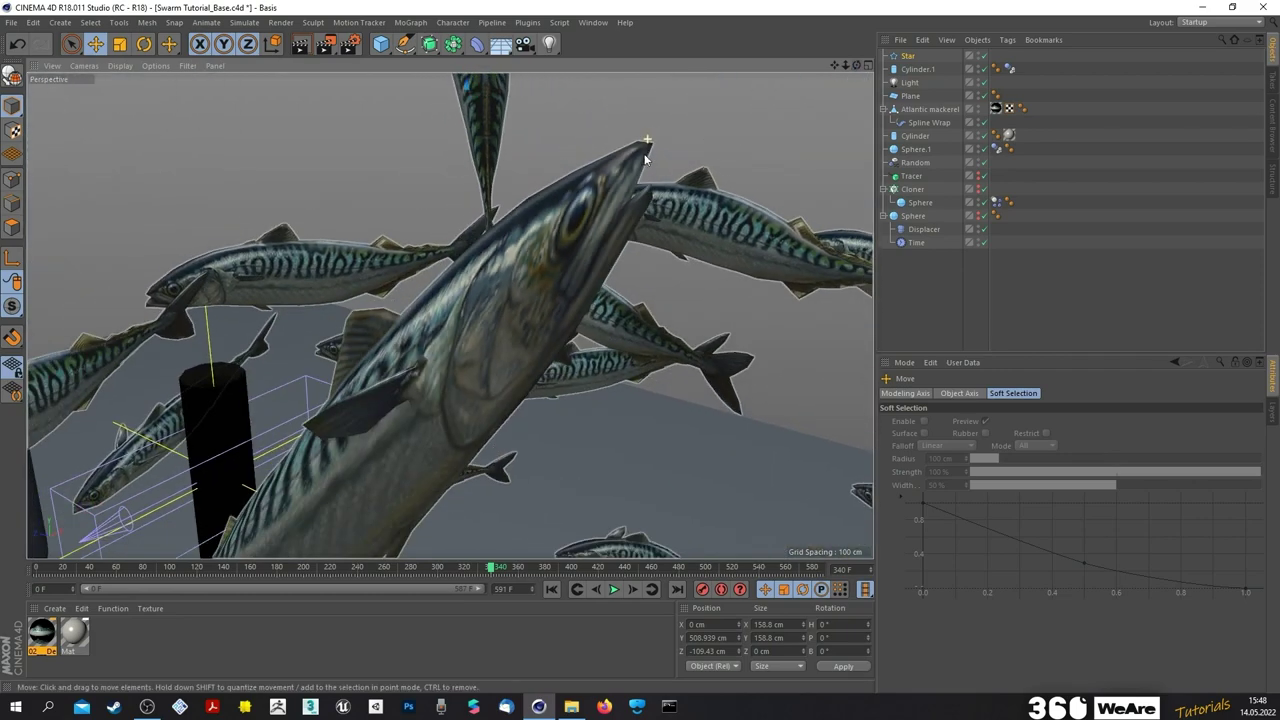
{"action": "left_click_drag", "start_coordinate": [857, 65], "coordinate": [450, 315]}
{"action": "left_click_drag", "start_coordinate": [848, 67], "coordinate": [835, 67]}
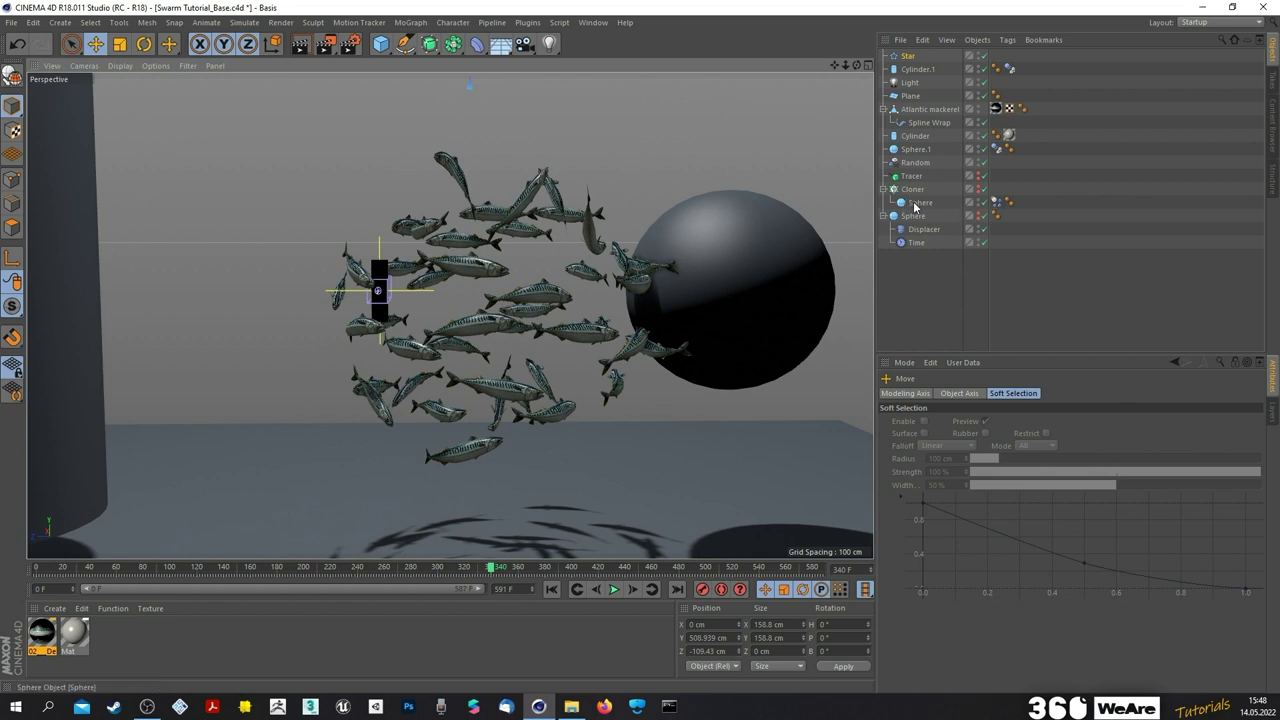
- Review the Mass and Force settings of the cloned sphere's Dynamics Body tag, and play the animation to watch the swarm's motion
{"action": "left_click", "coordinate": [994, 202]}
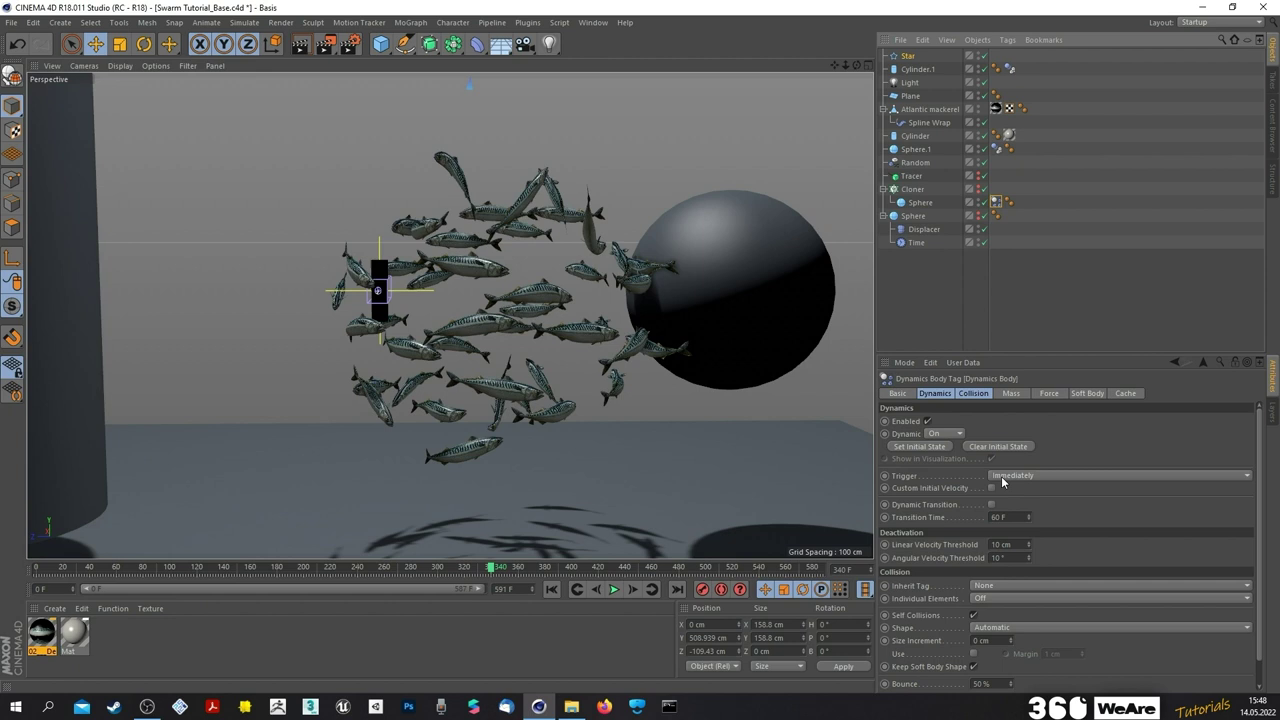
{"action": "left_click", "coordinate": [1011, 393]}
{"action": "left_click", "coordinate": [1047, 393]}
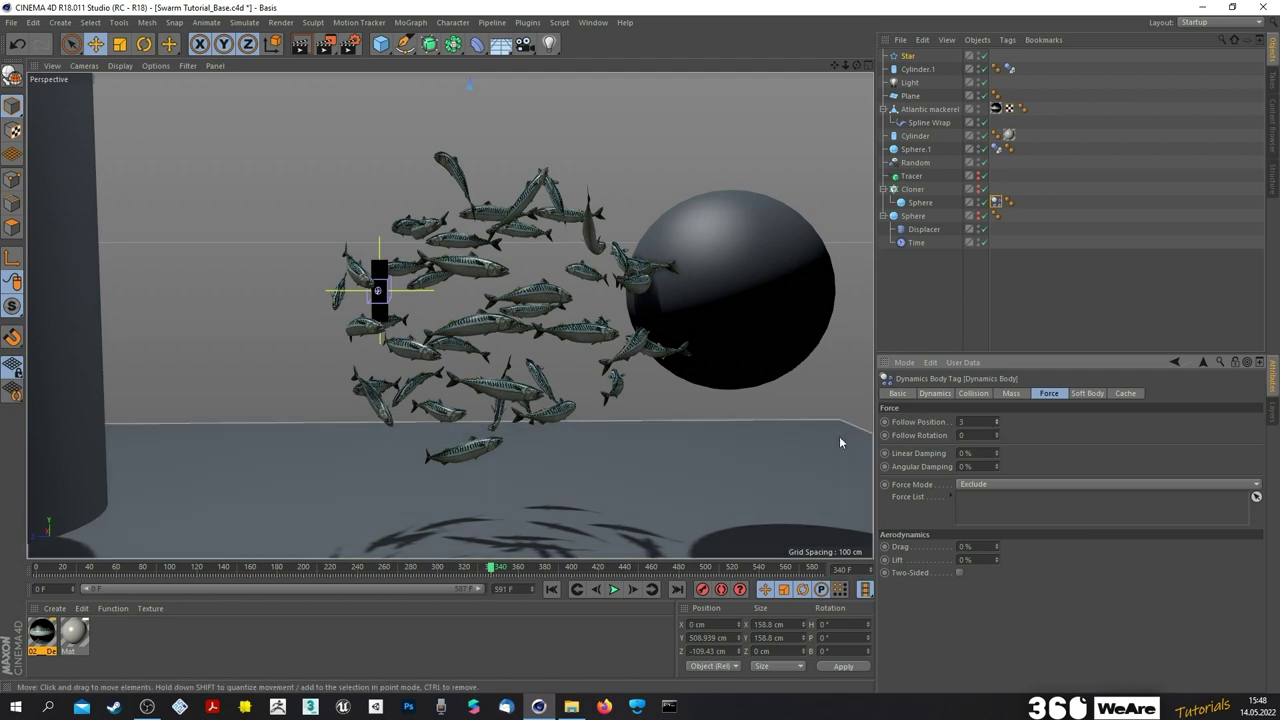
{"action": "left_click", "coordinate": [614, 590]}
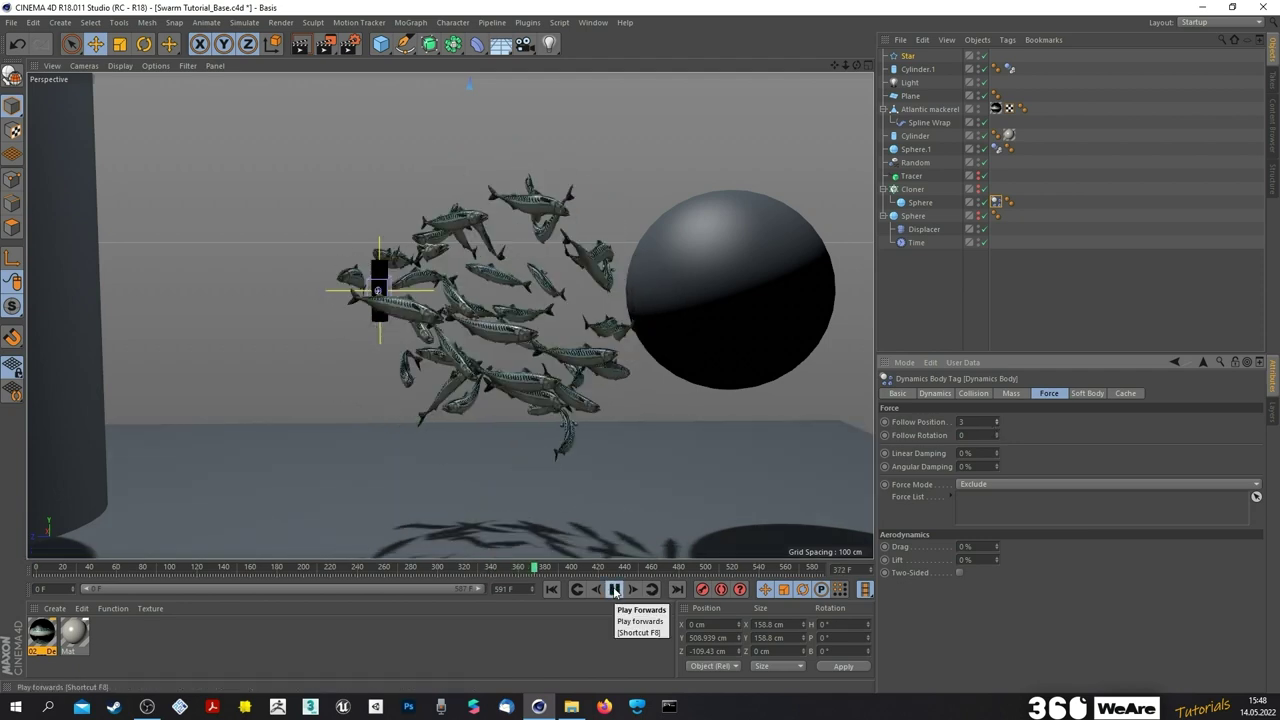
{"action": "left_click", "coordinate": [614, 590]}
{"action": "scroll", "coordinate": [411, 142], "scroll_direction": "up", "scroll_amount": 1}
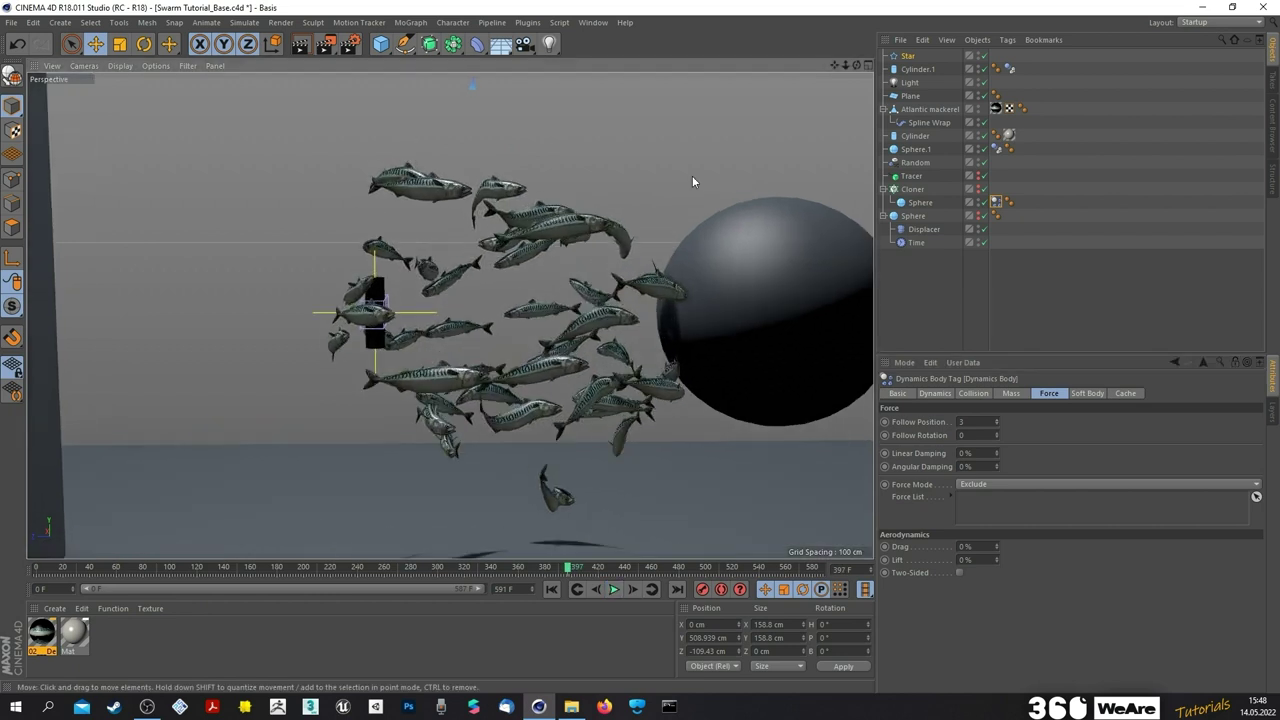
- Draw a looping Bezier test spline with the Pen tool in the empty space between the large cylinder and the fish
{"action": "left_click", "coordinate": [918, 180]}
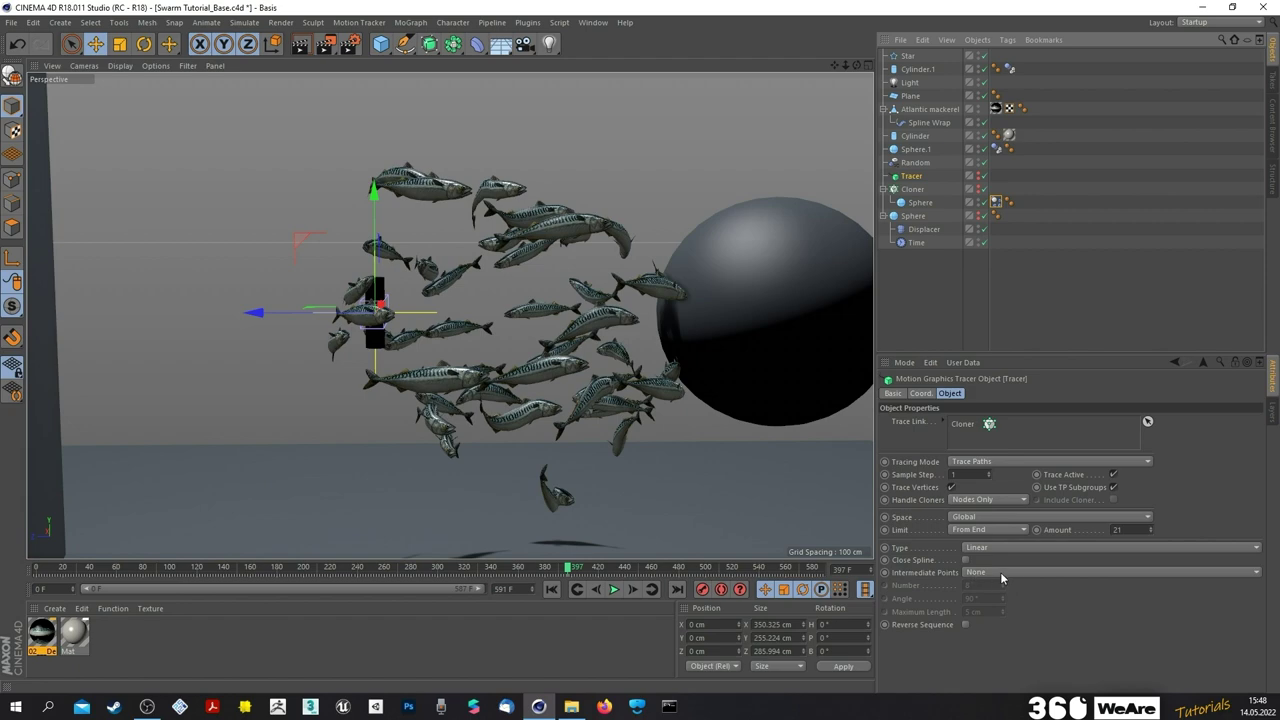
{"action": "scroll", "coordinate": [617, 314], "scroll_direction": "down", "scroll_amount": 5}
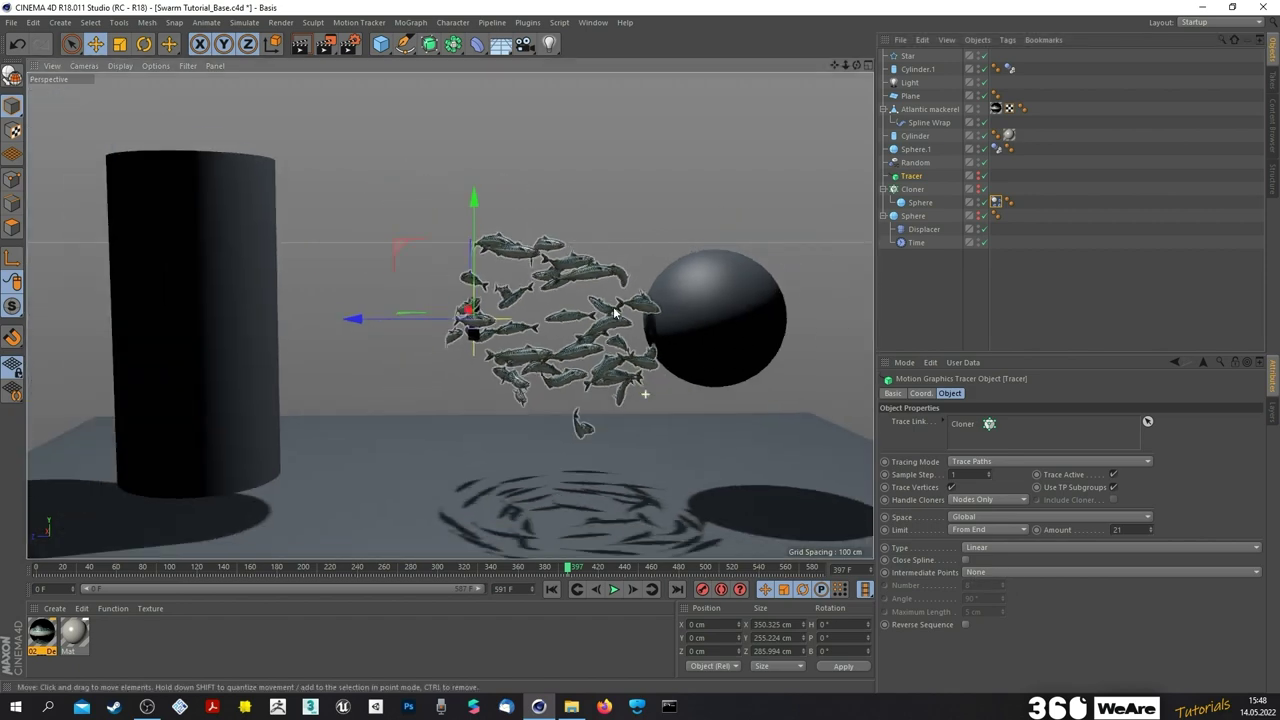
{"action": "left_click_drag", "start_coordinate": [856, 65], "coordinate": [822, 140]}
{"action": "left_click_drag", "start_coordinate": [404, 43], "coordinate": [460, 60]}
{"action": "scroll", "coordinate": [402, 207], "scroll_direction": "up", "scroll_amount": 5}
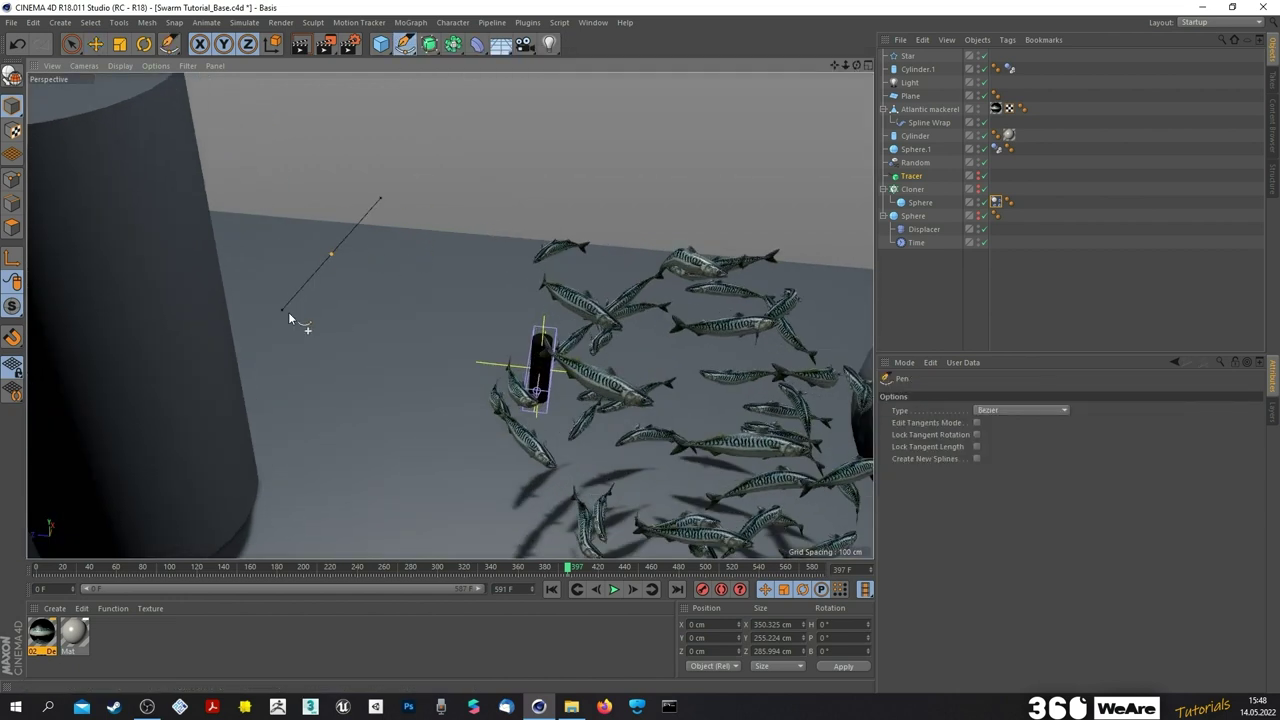
{"action": "left_click_drag", "start_coordinate": [289, 314], "coordinate": [284, 320]}
{"action": "left_click_drag", "start_coordinate": [398, 358], "coordinate": [520, 371]}
{"action": "left_click_drag", "start_coordinate": [386, 241], "coordinate": [434, 192]}
{"action": "left_click_drag", "start_coordinate": [516, 244], "coordinate": [465, 285]}
{"action": "left_click_drag", "start_coordinate": [310, 408], "coordinate": [428, 422]}
{"action": "left_click_drag", "start_coordinate": [304, 208], "coordinate": [368, 166]}
{"action": "scroll", "coordinate": [343, 277], "scroll_direction": "up", "scroll_amount": 4}
{"action": "scroll", "coordinate": [627, 188], "scroll_direction": "down", "scroll_amount": 4}
{"action": "left_click", "coordinate": [1004, 114]}
{"action": "left_click", "coordinate": [911, 57]}
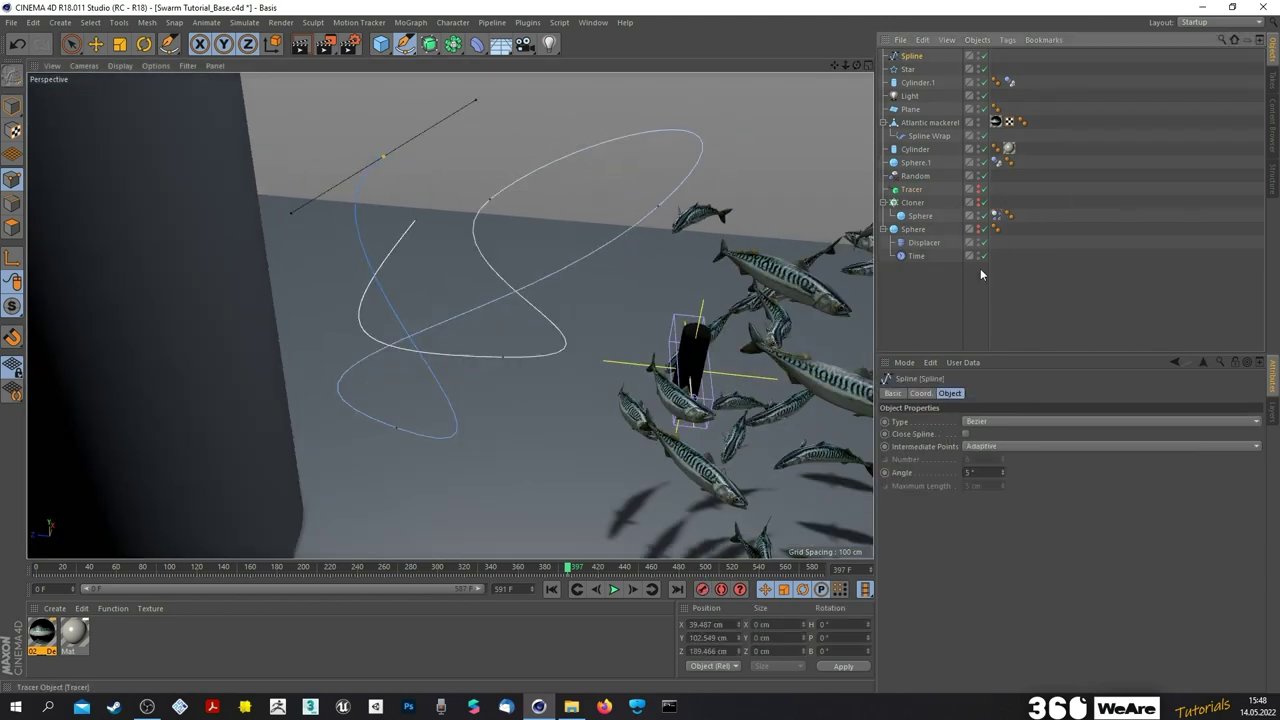
- Change the test spline's type to B-Spline to compare its smoothing, and delete the spline
{"action": "left_click", "coordinate": [975, 422]}
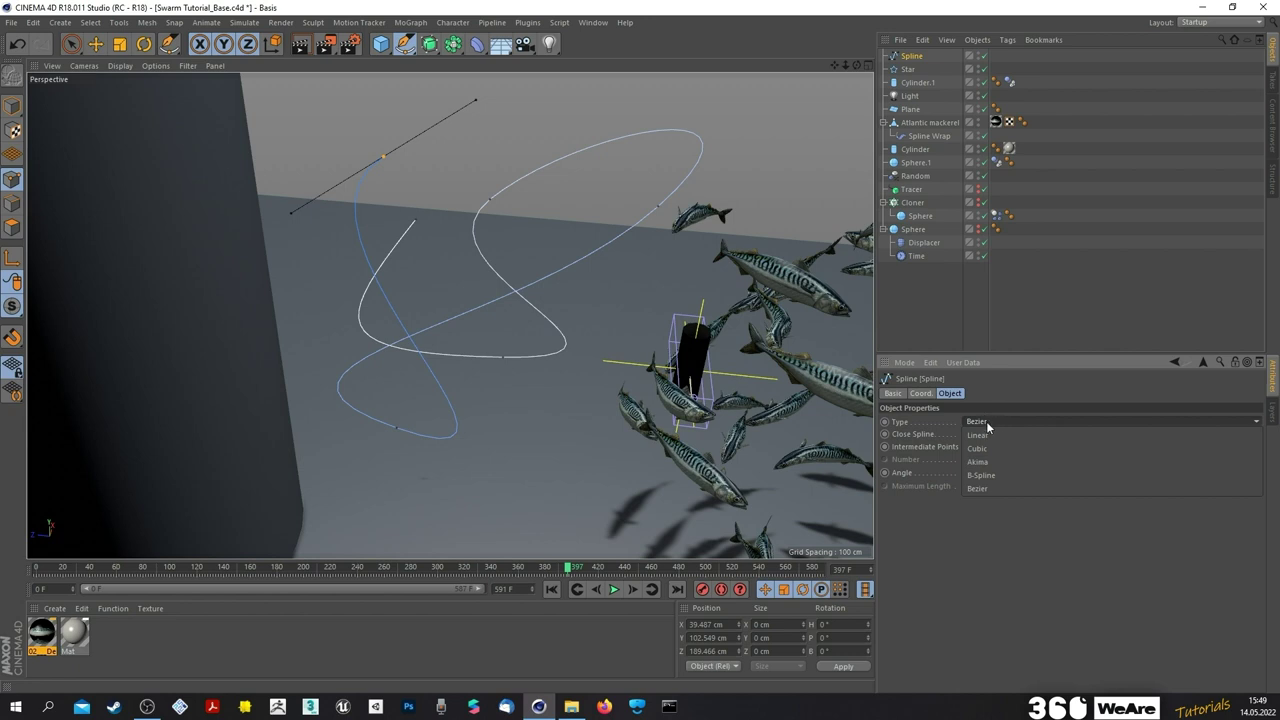
{"action": "left_click", "coordinate": [990, 477]}
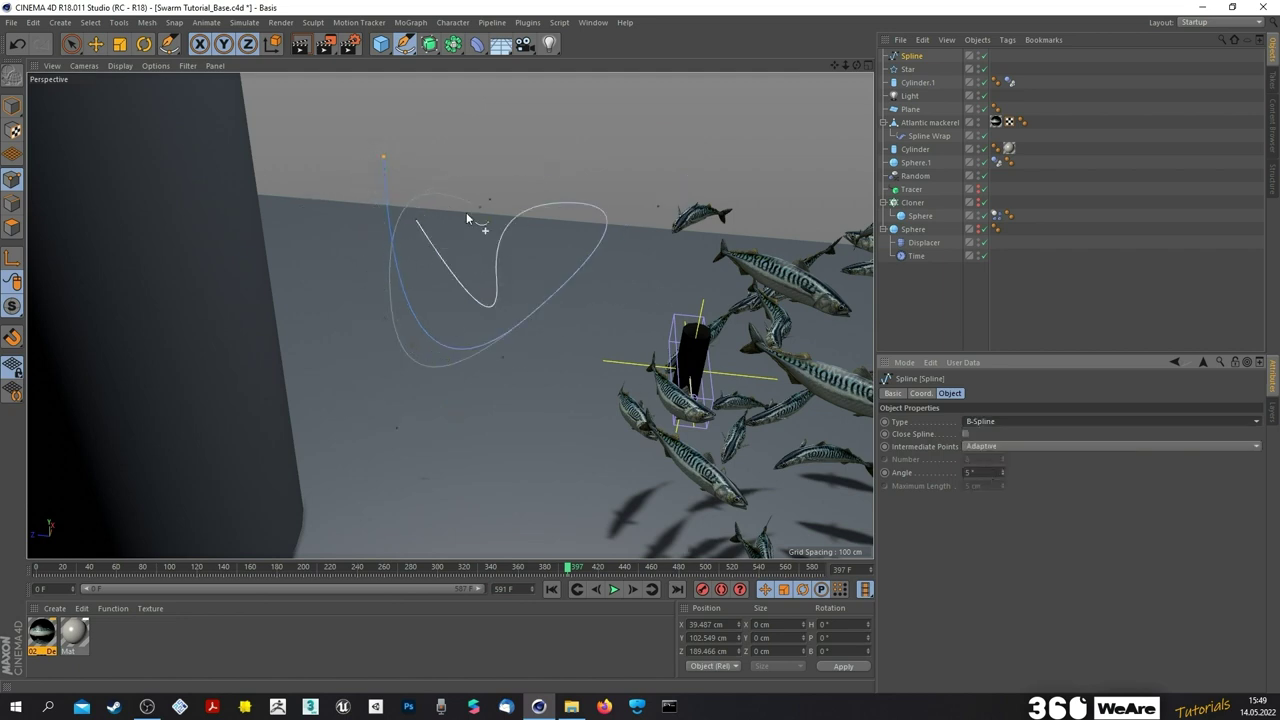
{"action": "left_click", "coordinate": [1091, 235]}
{"action": "left_click", "coordinate": [912, 55]}
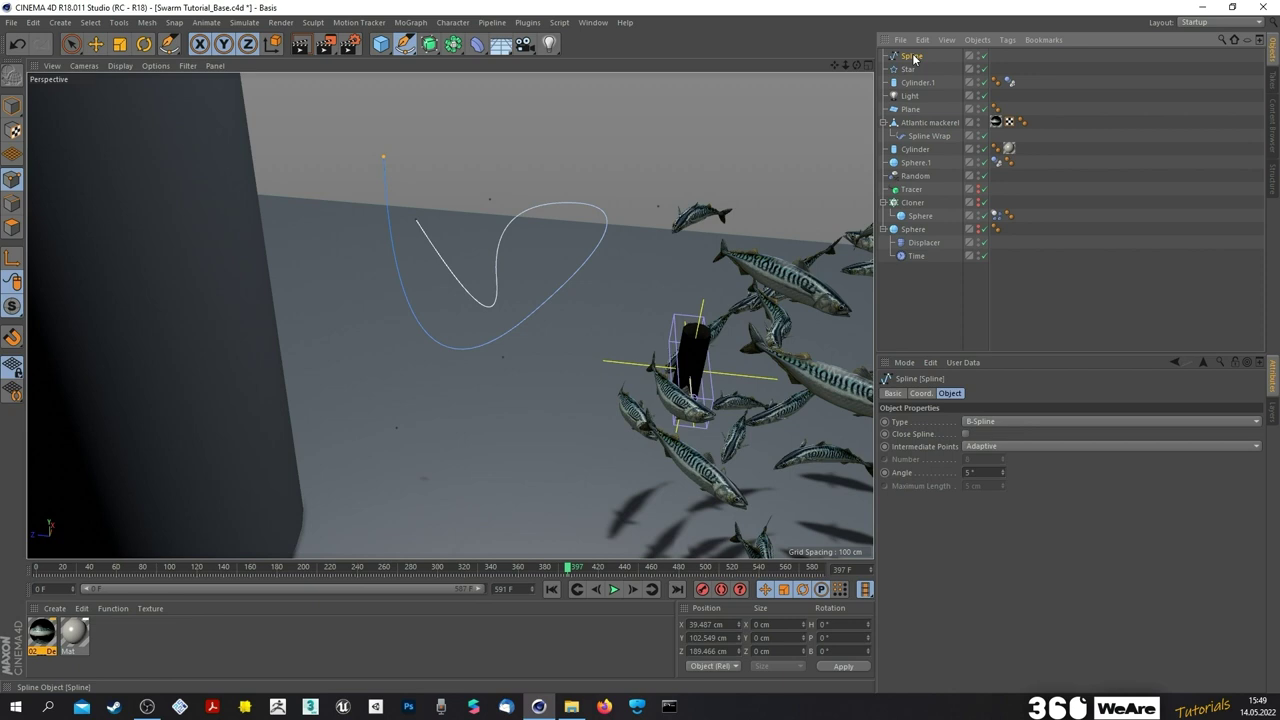
{"action": "key", "text": "Delete"}
- Set the Tracer's spline type to B-Spline and its intermediate points to Natural with a number of 2
{"action": "left_click", "coordinate": [910, 176]}
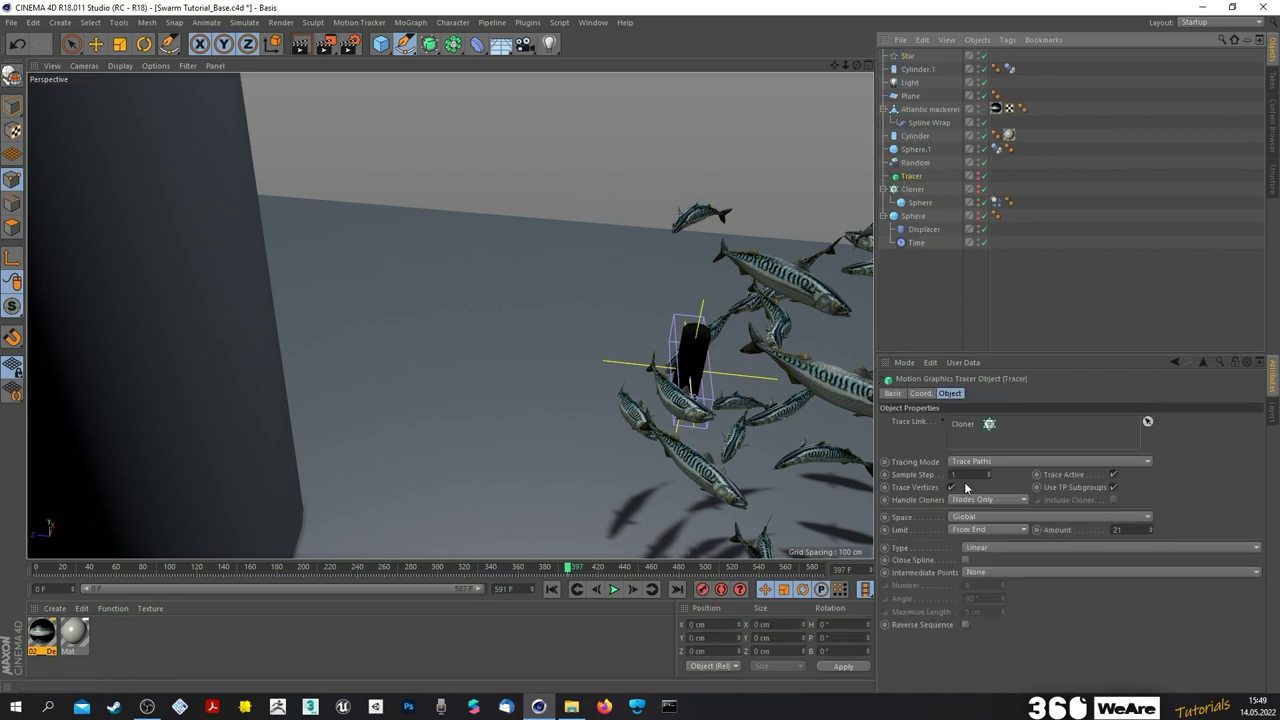
{"action": "left_click", "coordinate": [990, 547]}
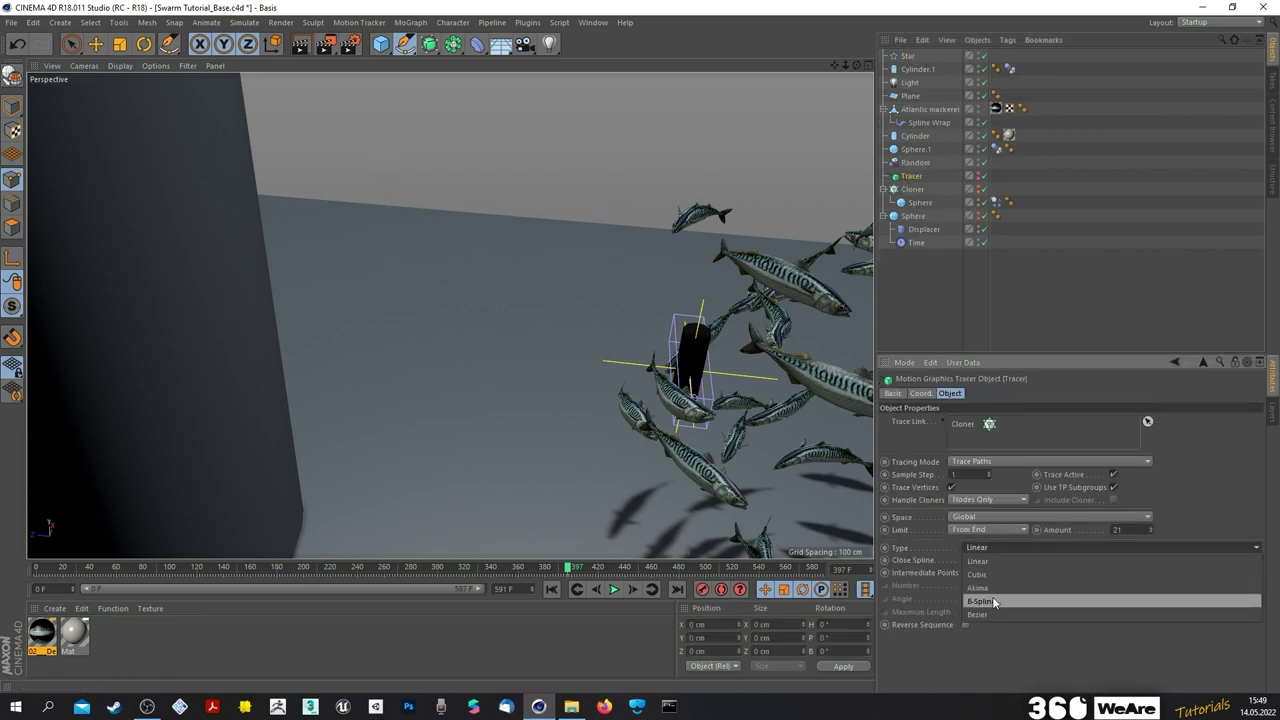
{"action": "left_click", "coordinate": [992, 598]}
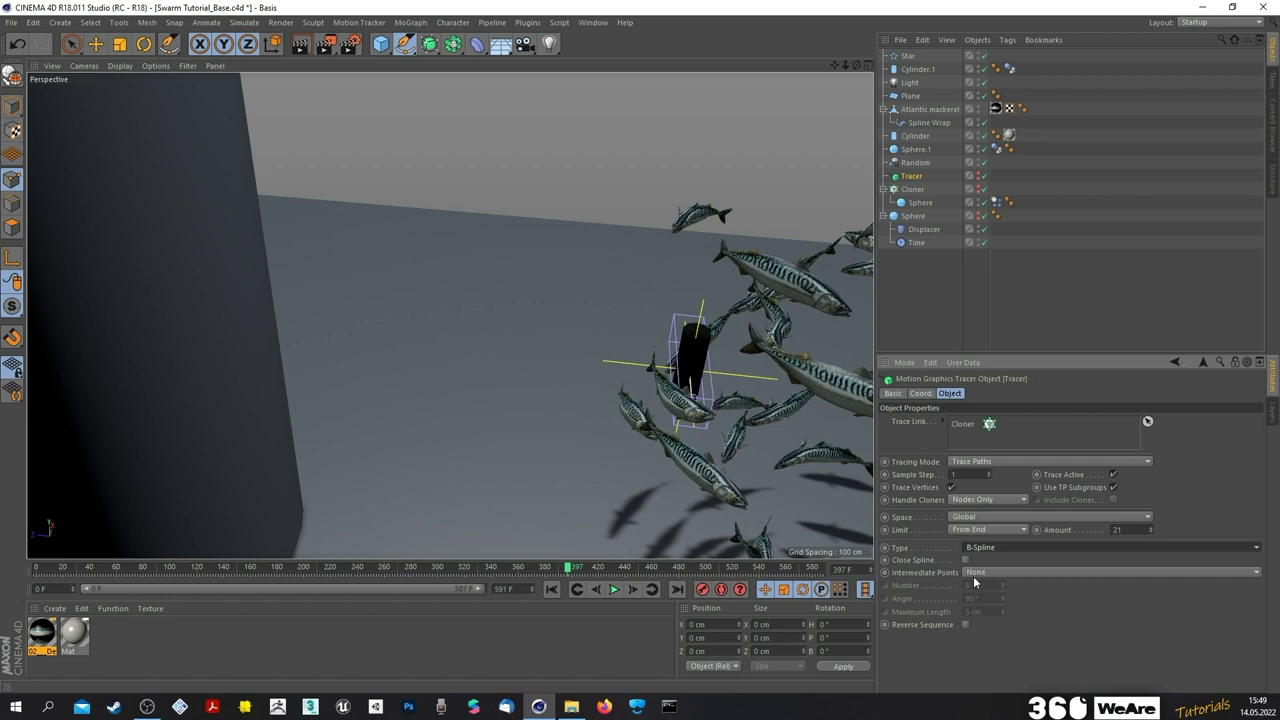
{"action": "left_click", "coordinate": [978, 573]}
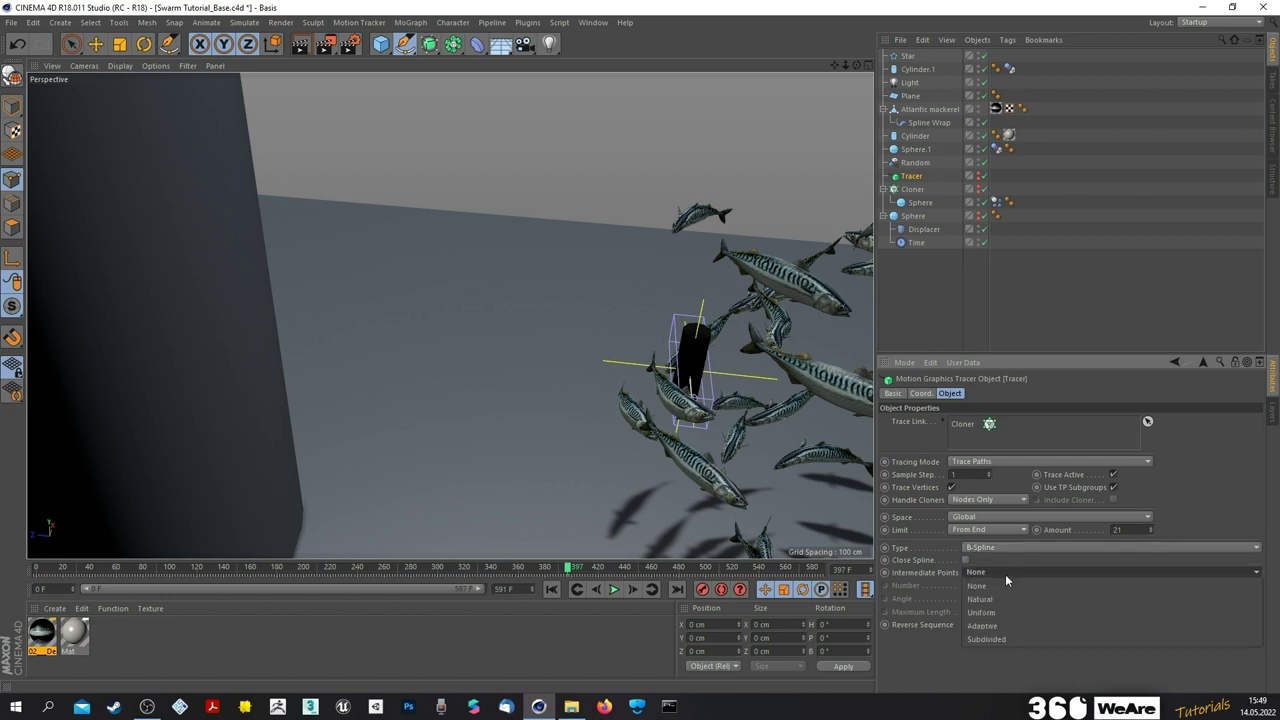
{"action": "left_click", "coordinate": [1001, 599]}
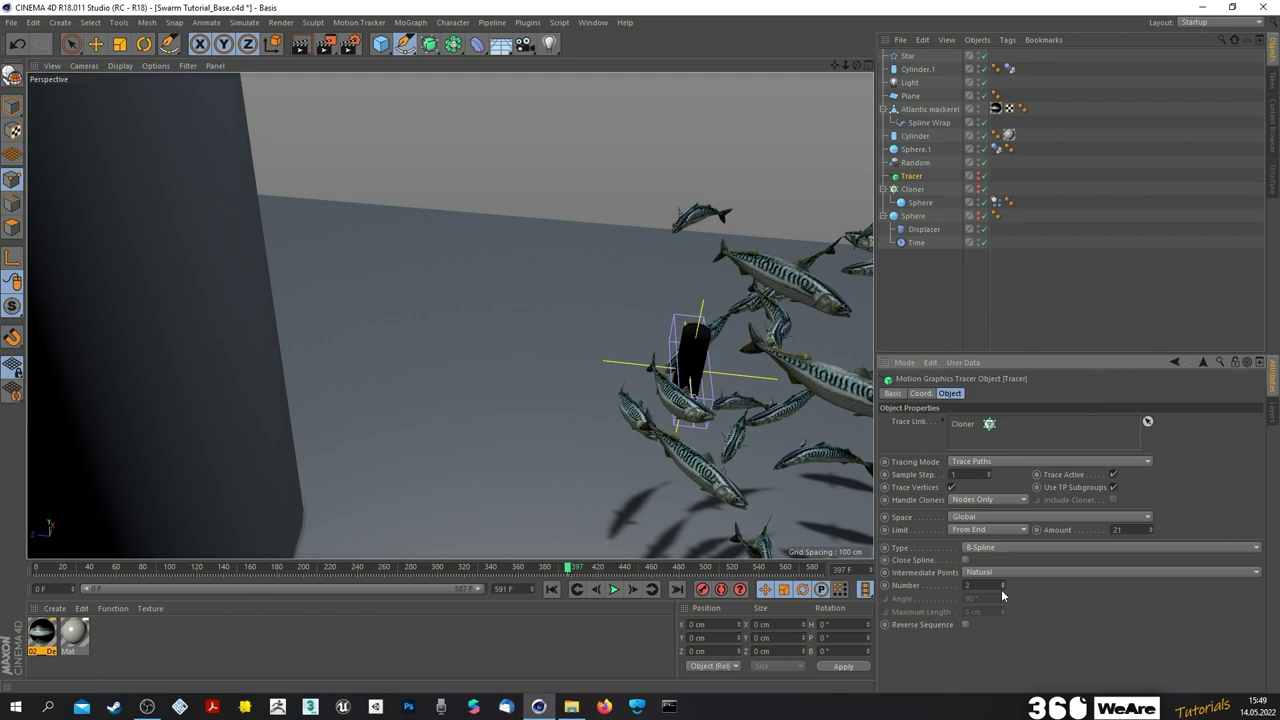
- Play the animation with the whole school framed to check how the fish bend along the smoothed traced paths
{"action": "scroll", "coordinate": [770, 415], "scroll_direction": "down", "scroll_amount": 5}
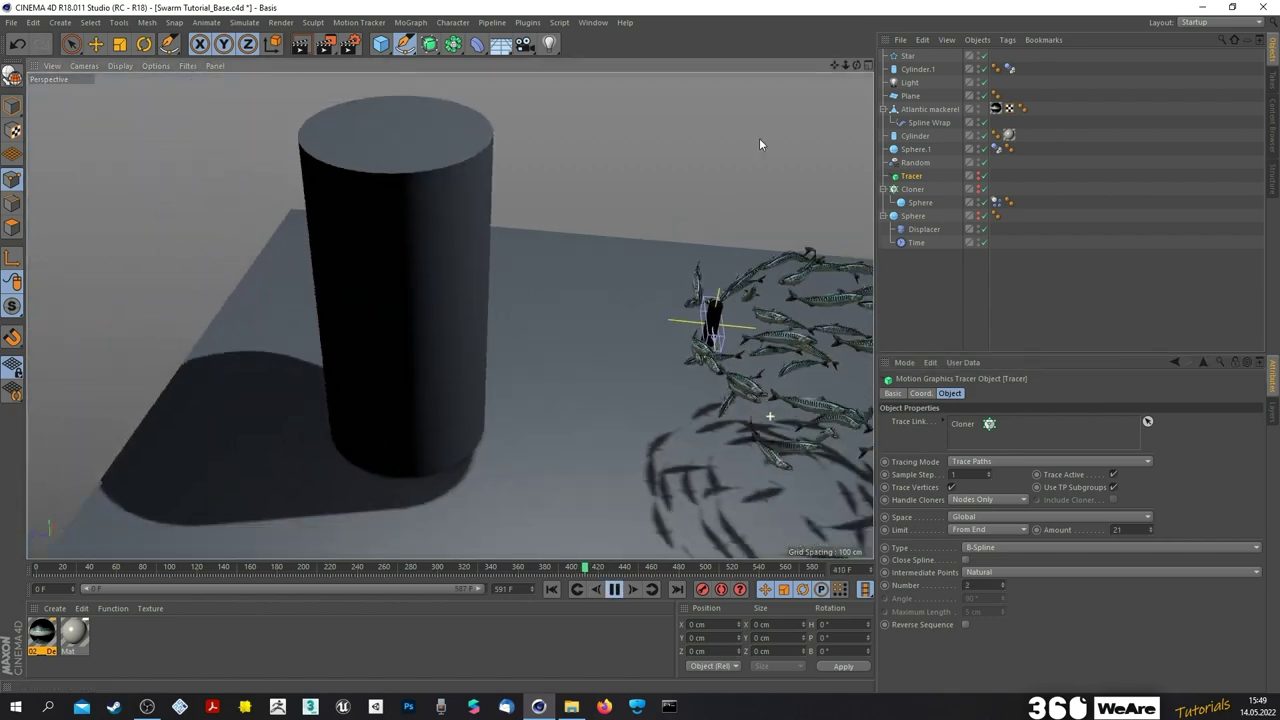
{"action": "left_click_drag", "start_coordinate": [834, 66], "coordinate": [662, 62]}
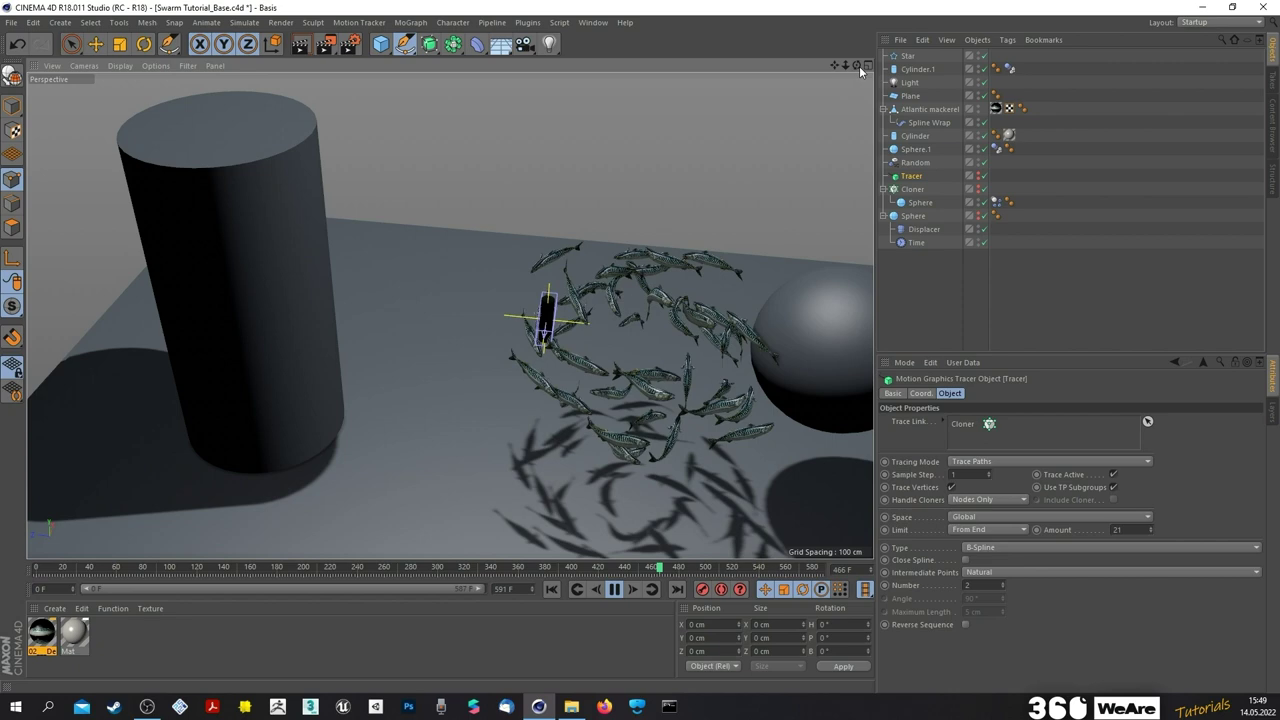
{"action": "left_click_drag", "start_coordinate": [859, 66], "coordinate": [861, 20]}
{"action": "left_click_drag", "start_coordinate": [844, 66], "coordinate": [645, 180]}
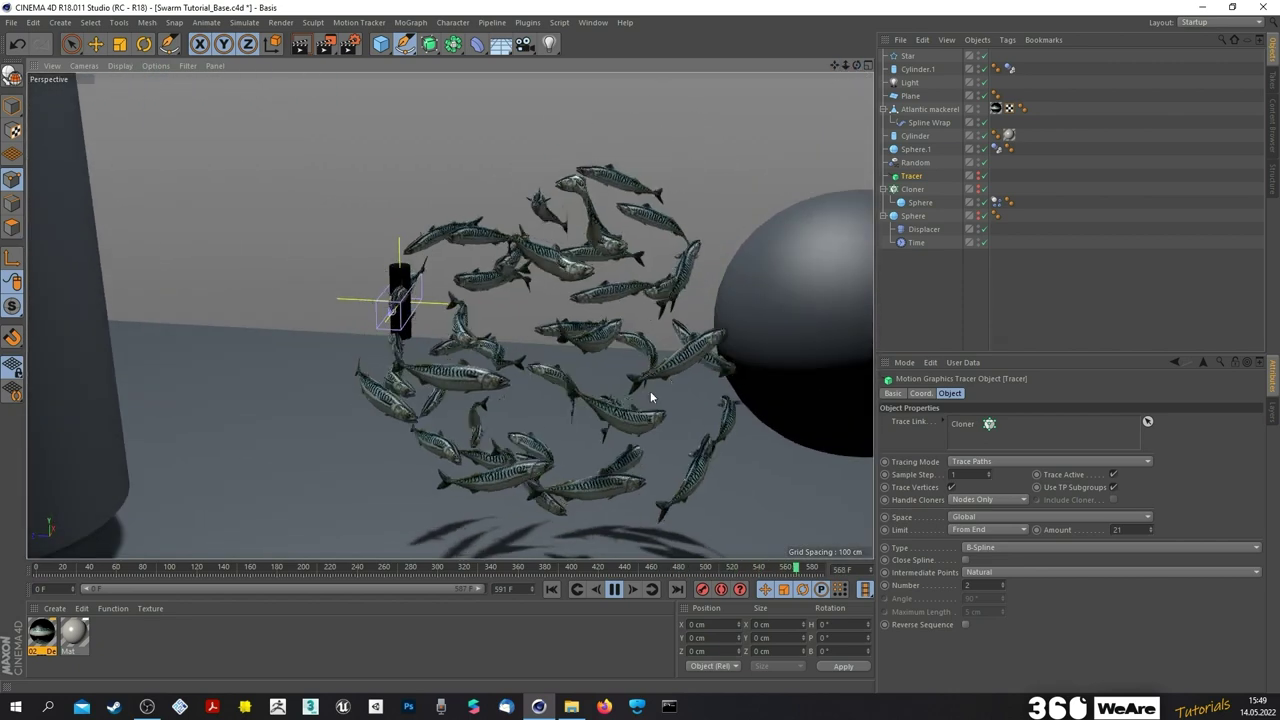
{"action": "left_click", "coordinate": [614, 590]}
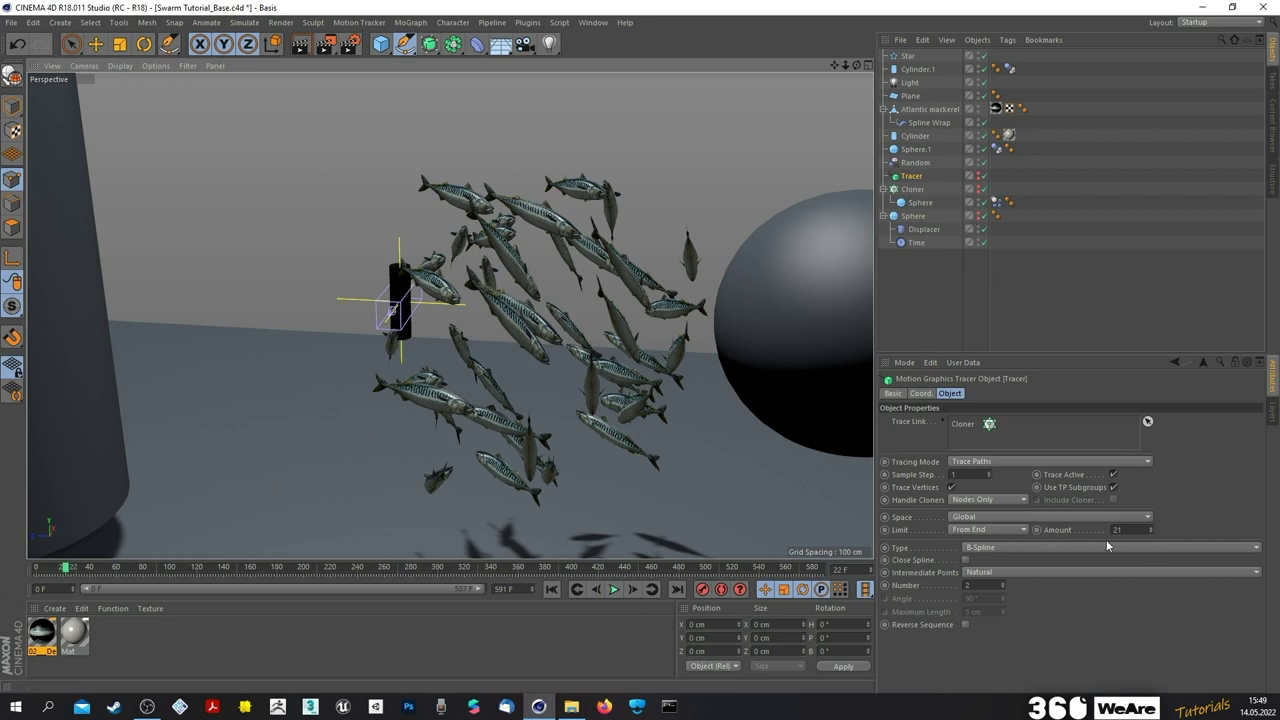
- Make the Tracer's splines visible in the viewport and play the animation to compare their length with the fish
{"action": "left_click", "coordinate": [981, 176]}
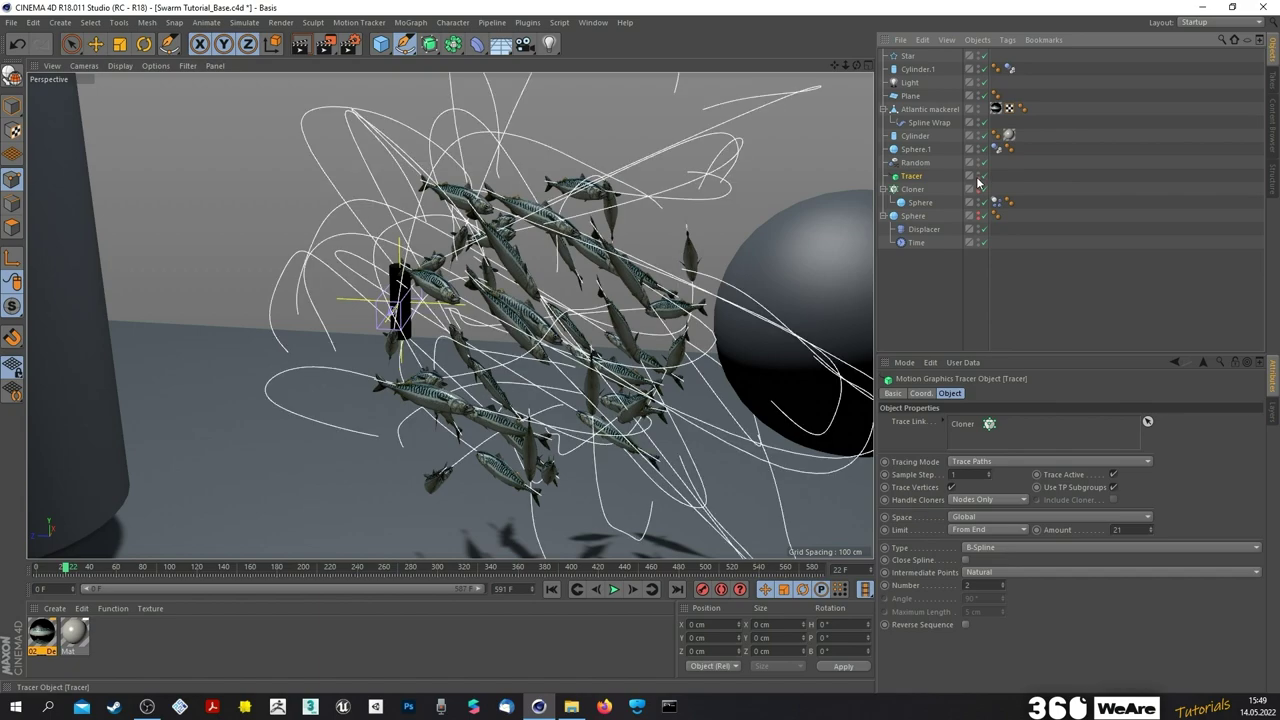
{"action": "left_click", "coordinate": [614, 590]}
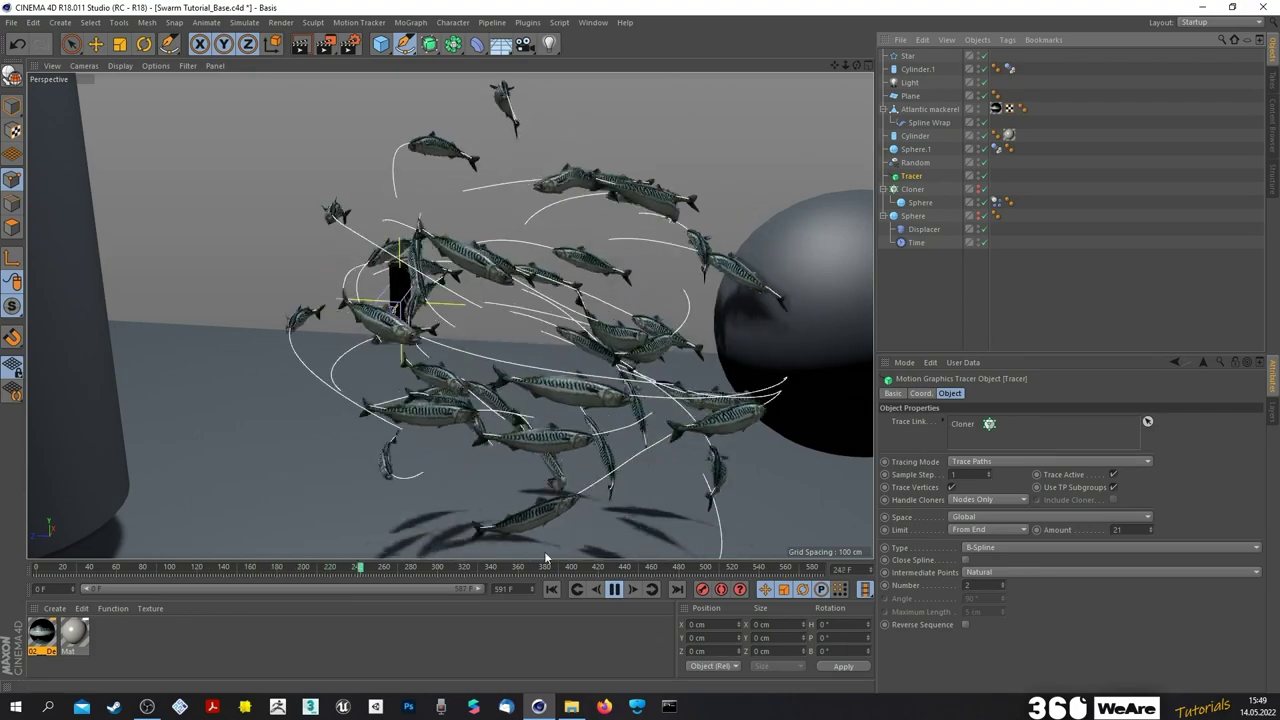
{"action": "left_click", "coordinate": [627, 591]}
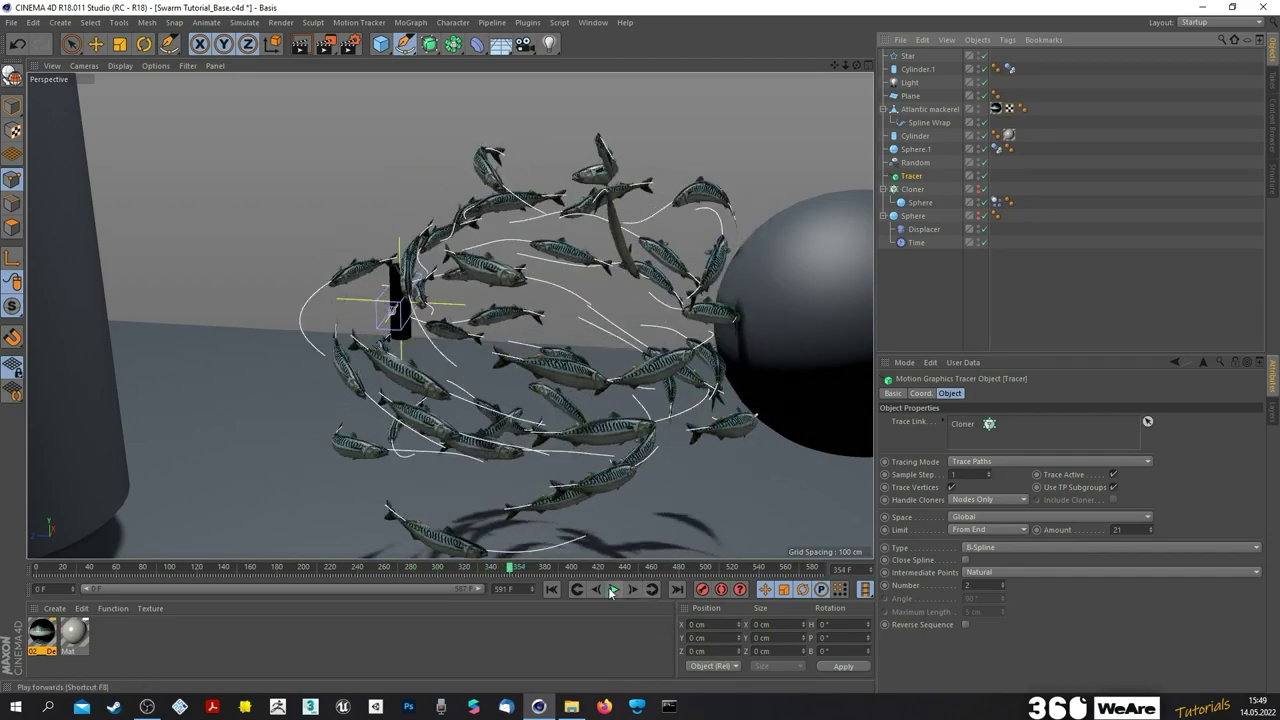
- Set the Tracer's limit Amount to 40
{"action": "left_click", "coordinate": [1150, 530]}
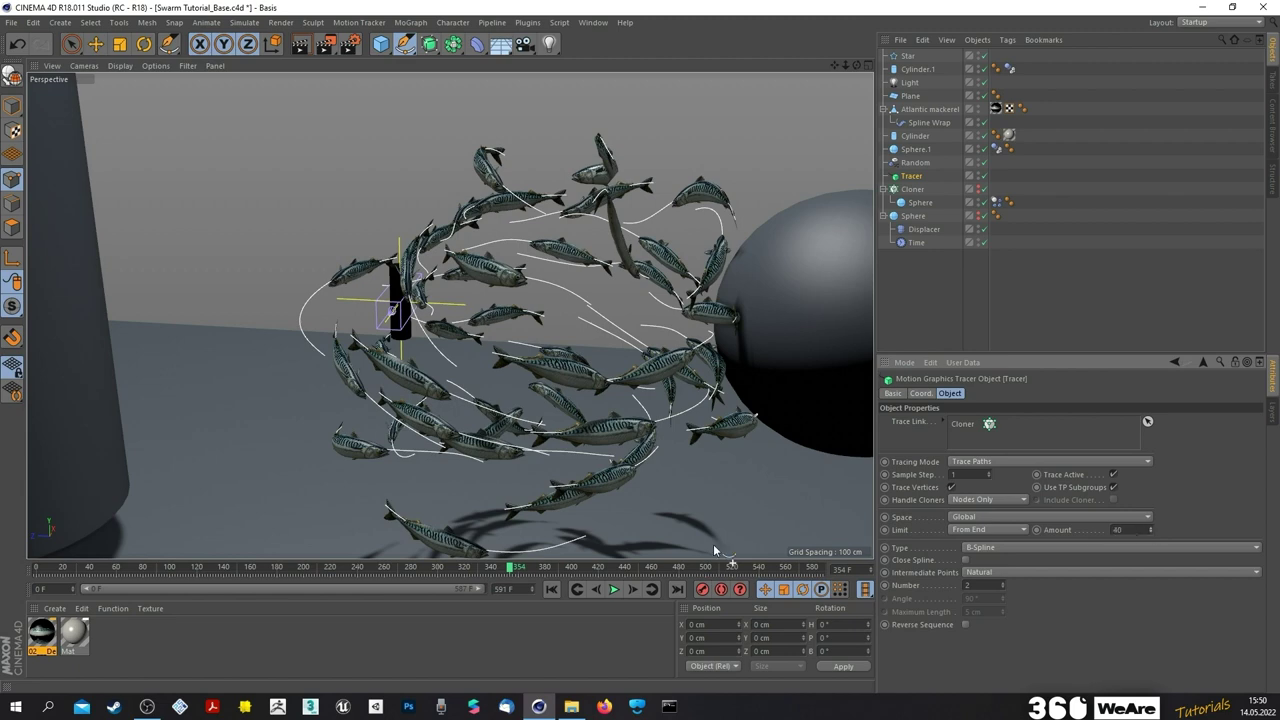
- Play the animation to check how the fish follow the longer traced splines
{"action": "left_click", "coordinate": [613, 589]}
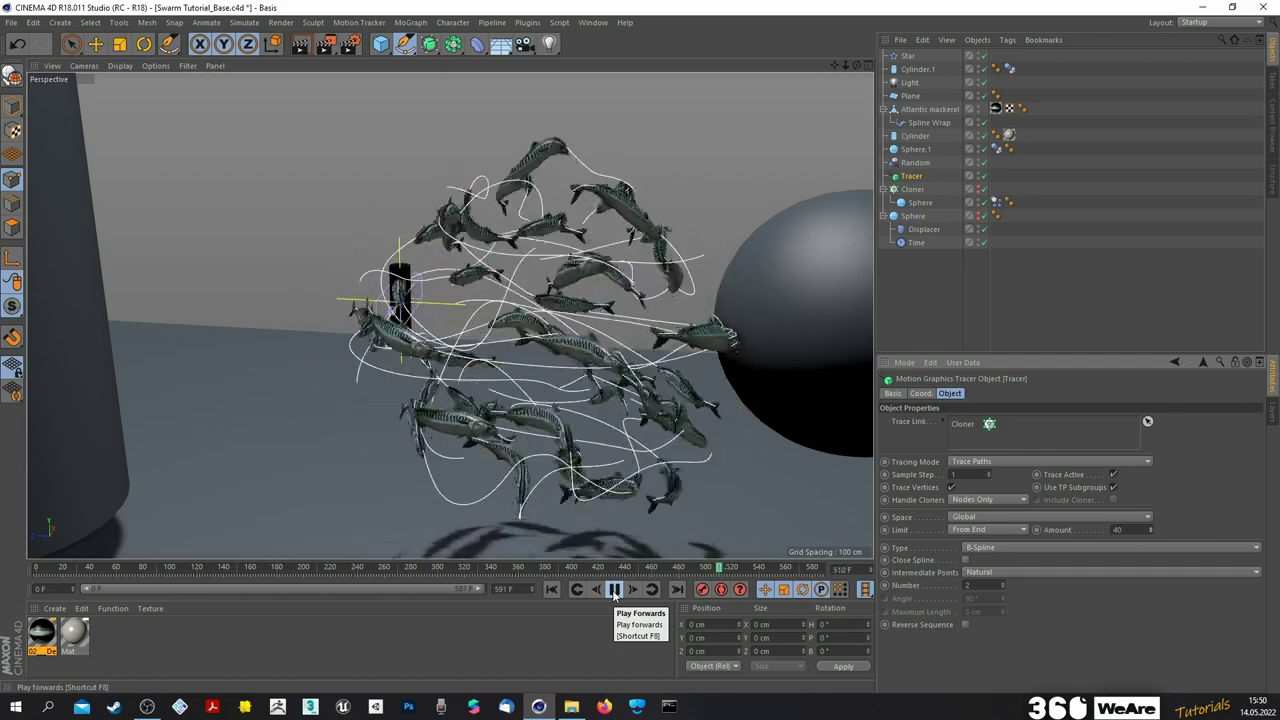
{"action": "left_click", "coordinate": [613, 589]}
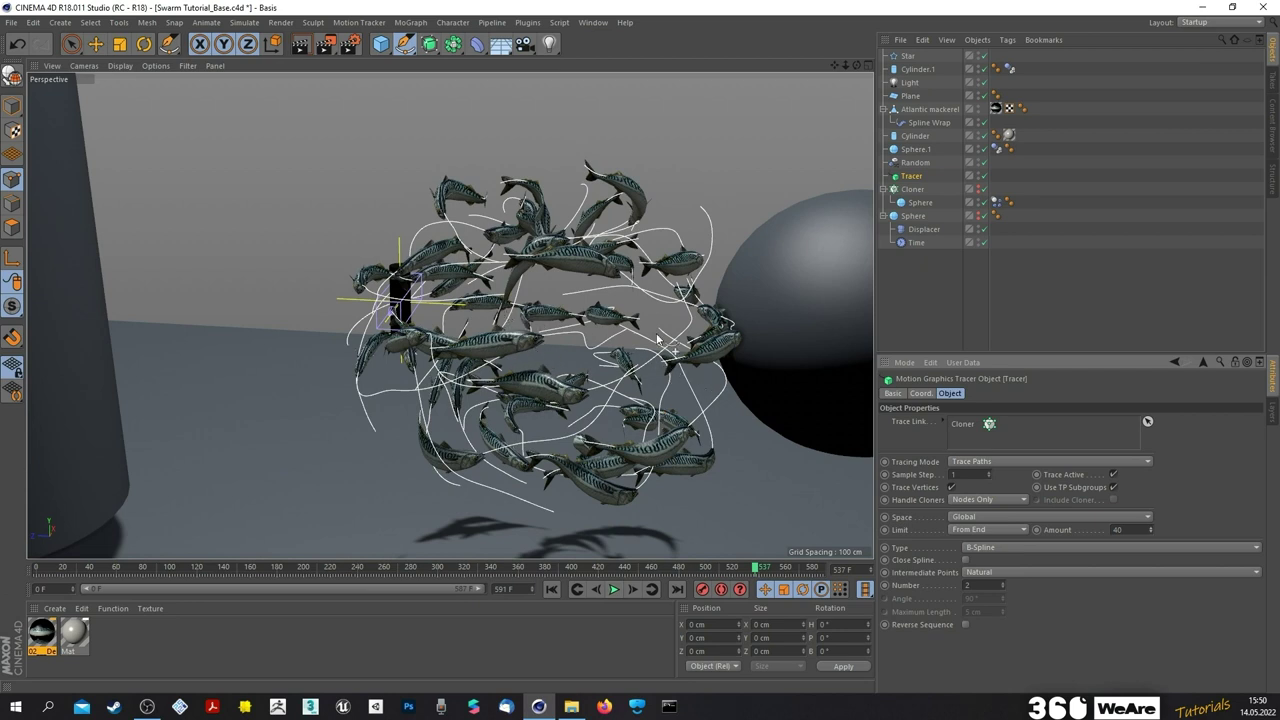
- Set the collision Bounce to 150% in the Dynamics Body tag of the cloned sphere
{"action": "left_click", "coordinate": [995, 203]}
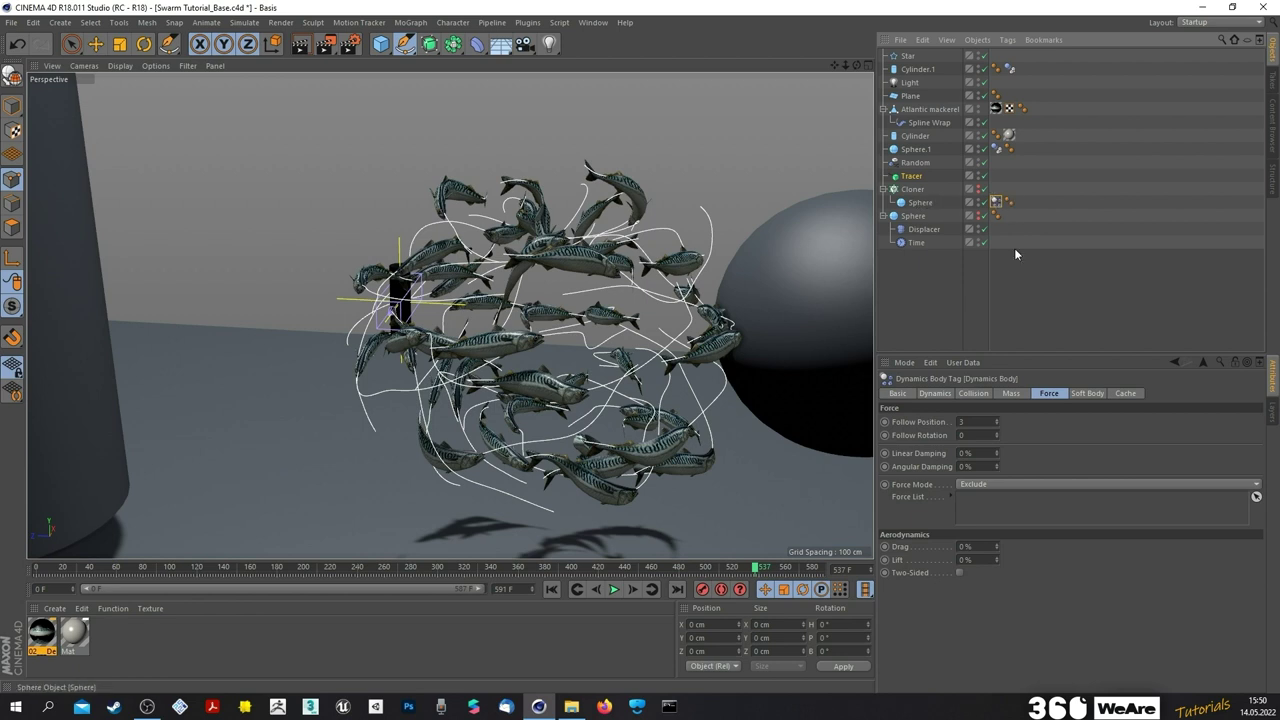
{"action": "left_click", "coordinate": [975, 394]}
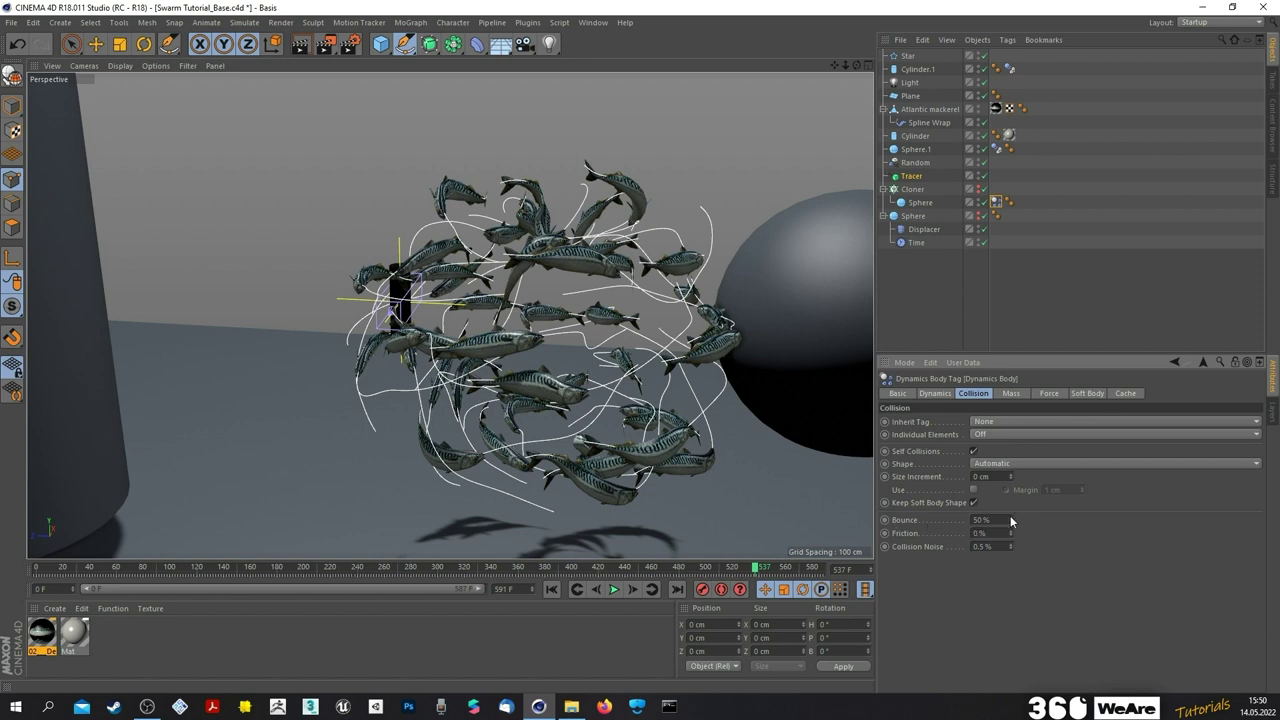
{"action": "type", "text": "15"}
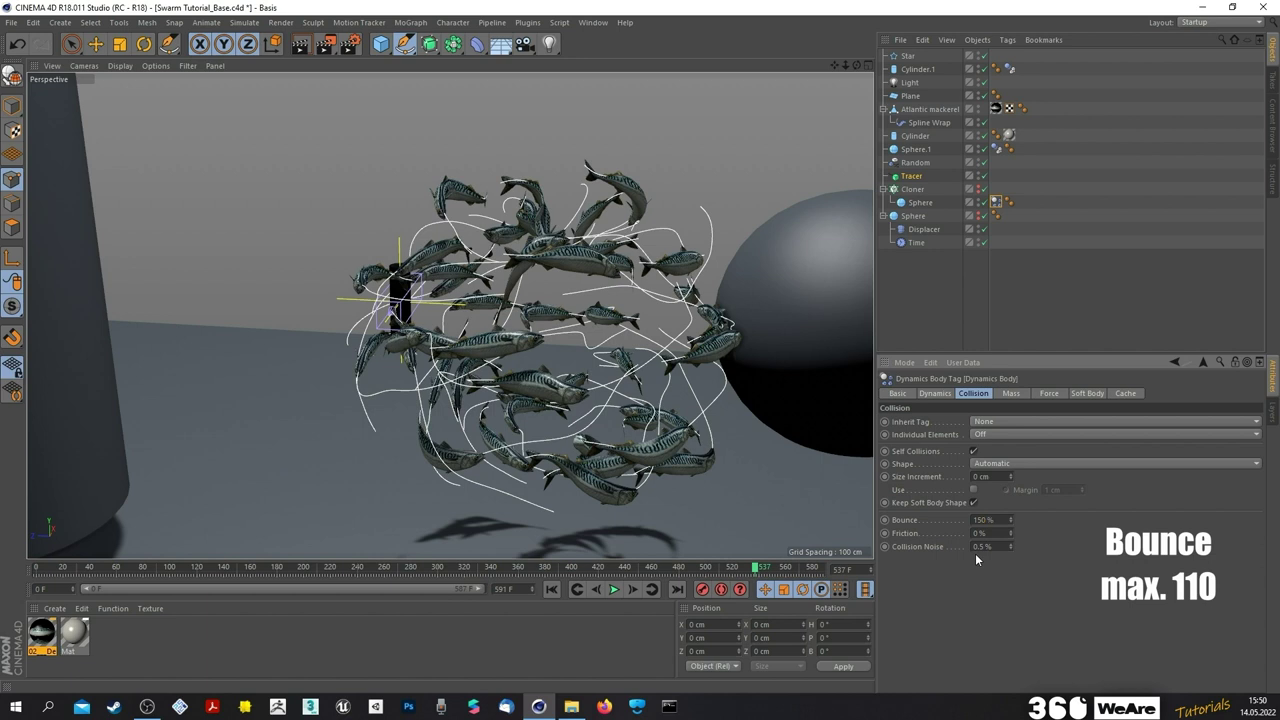
{"action": "type", "text": "0"}
{"action": "key", "text": "Return"}
- Set Bounce to 150% and both Friction and Collision Noise to 0% in the Dynamics Body tag of Sphere.1
{"action": "left_click", "coordinate": [926, 151]}
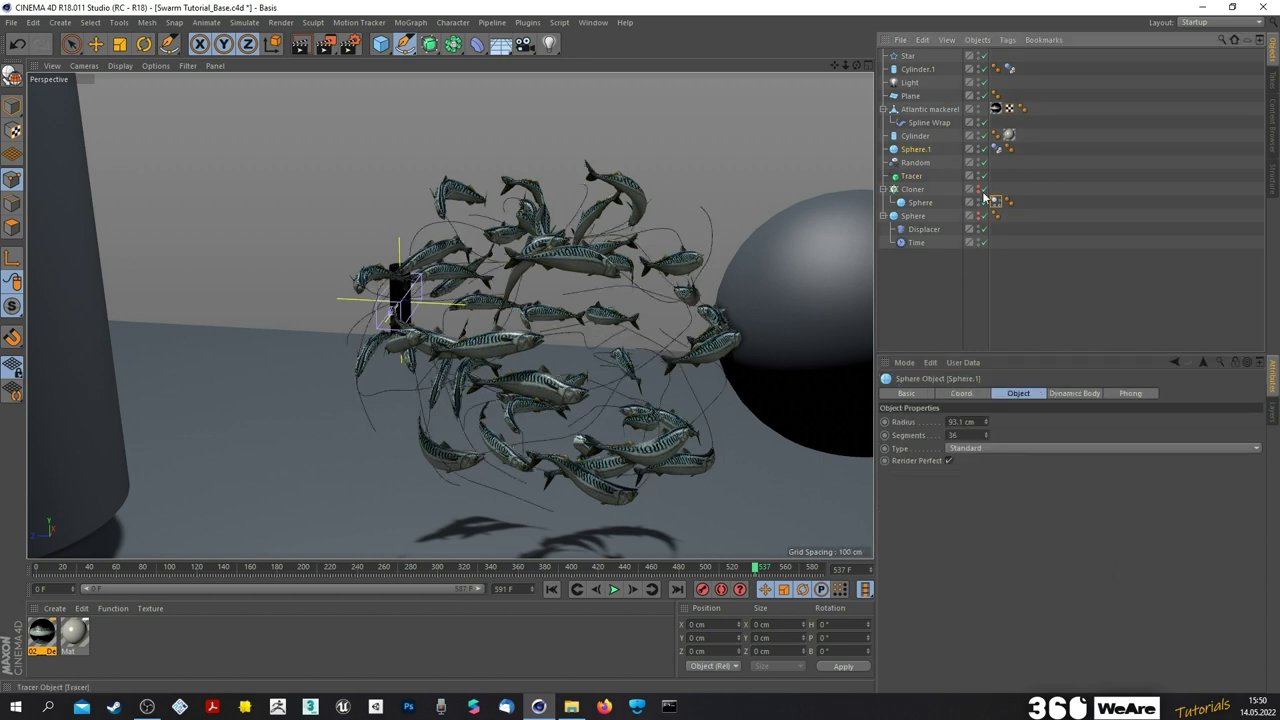
{"action": "left_click", "coordinate": [996, 149]}
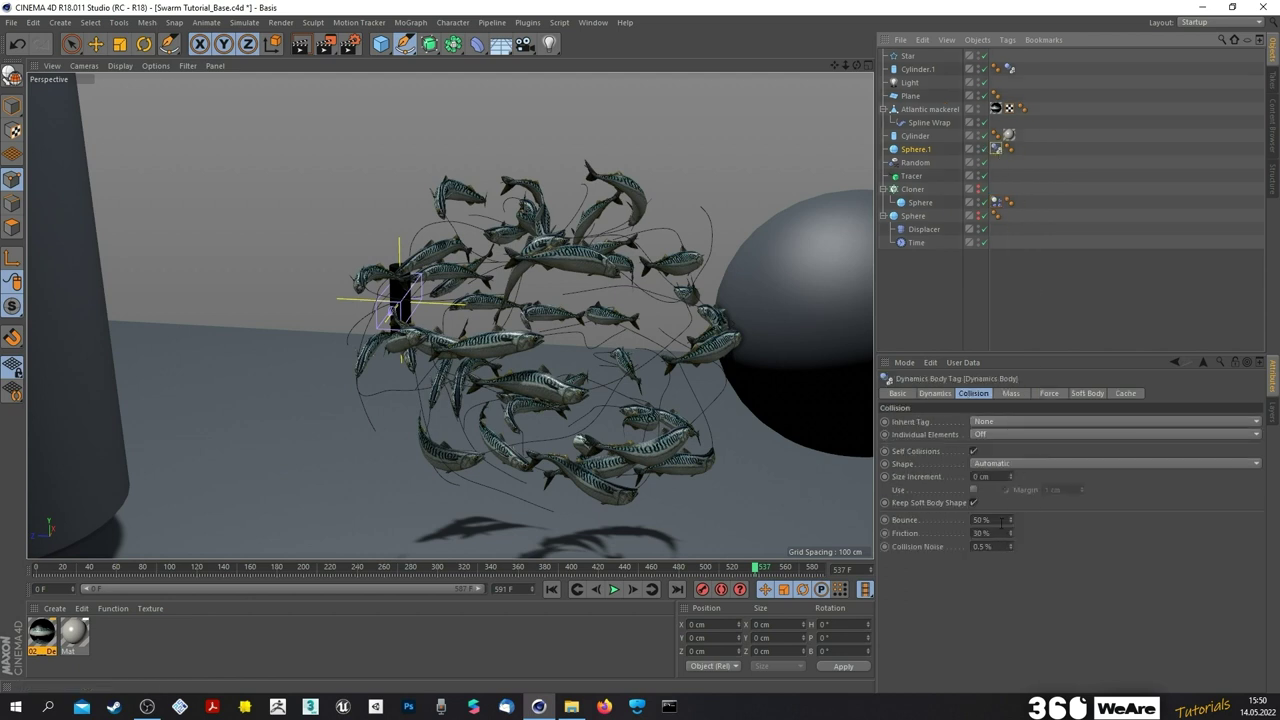
{"action": "left_click", "coordinate": [1000, 520]}
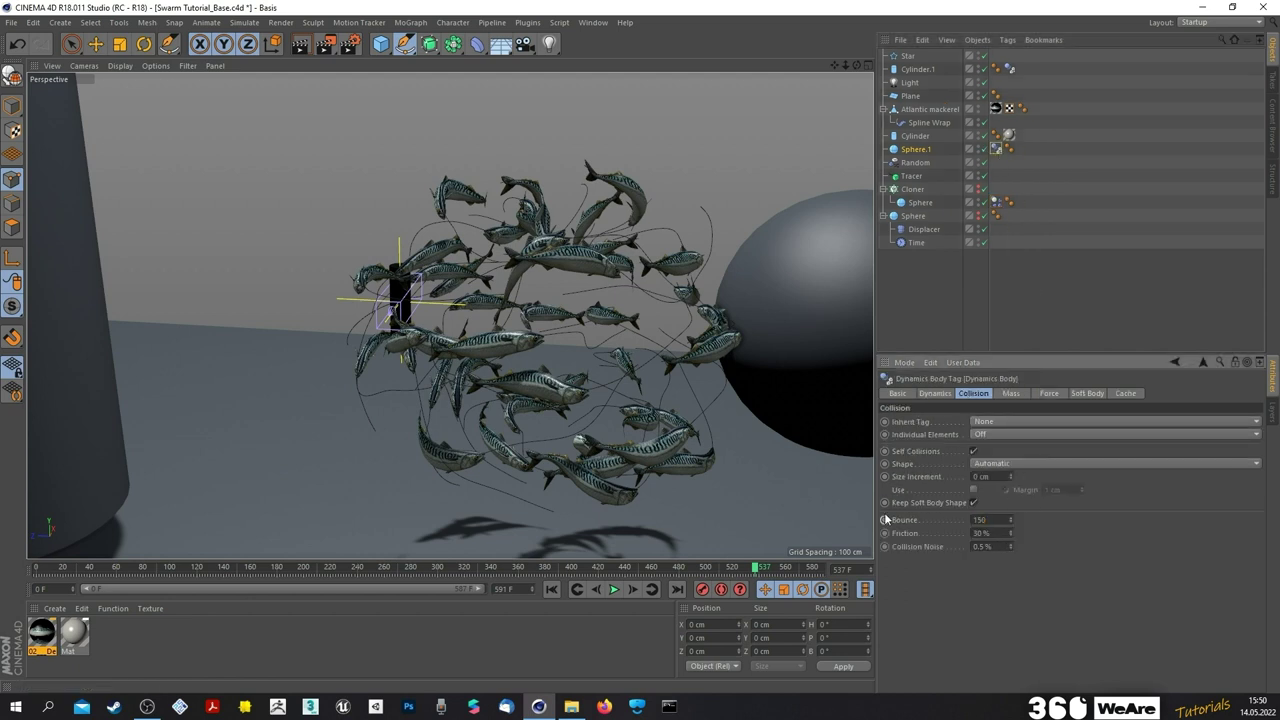
{"action": "type", "text": "0"}
- Play the animation and move the large Sphere.1 into the school and back out to test the collisions
{"action": "left_click_drag", "start_coordinate": [834, 66], "coordinate": [762, 343]}
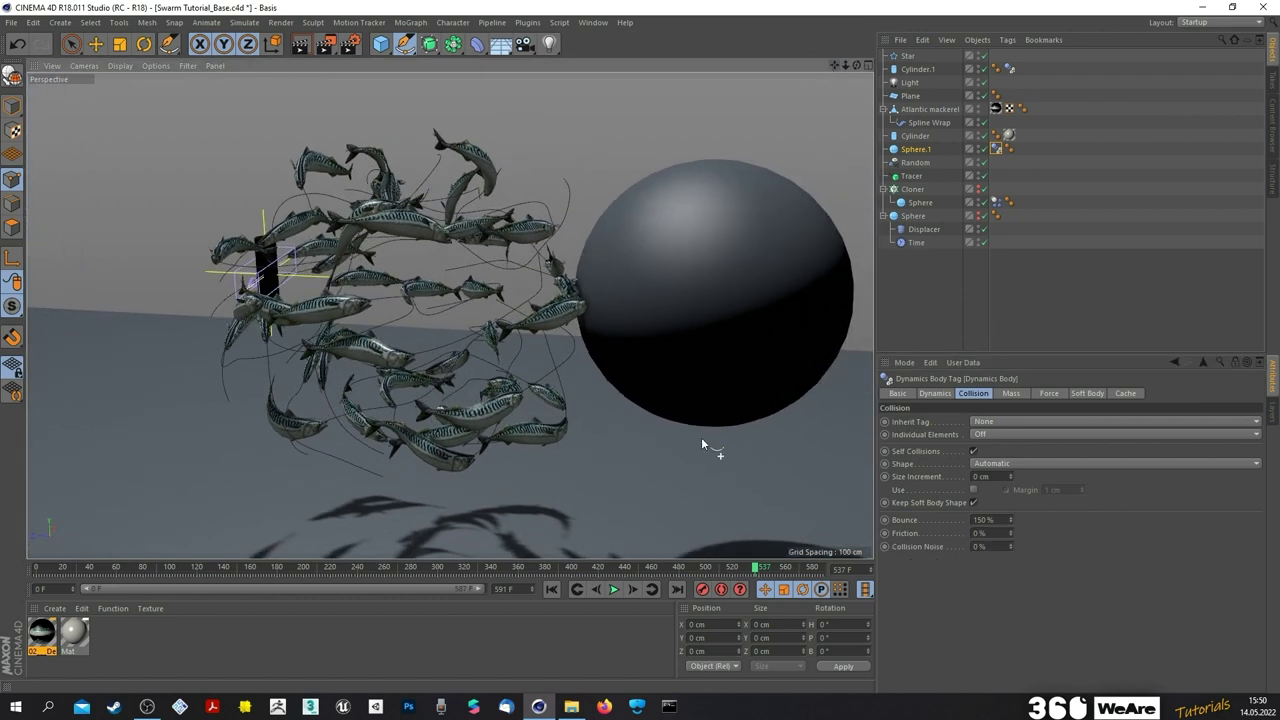
{"action": "left_click", "coordinate": [614, 589]}
{"action": "scroll", "coordinate": [542, 463], "scroll_direction": "down", "scroll_amount": 4}
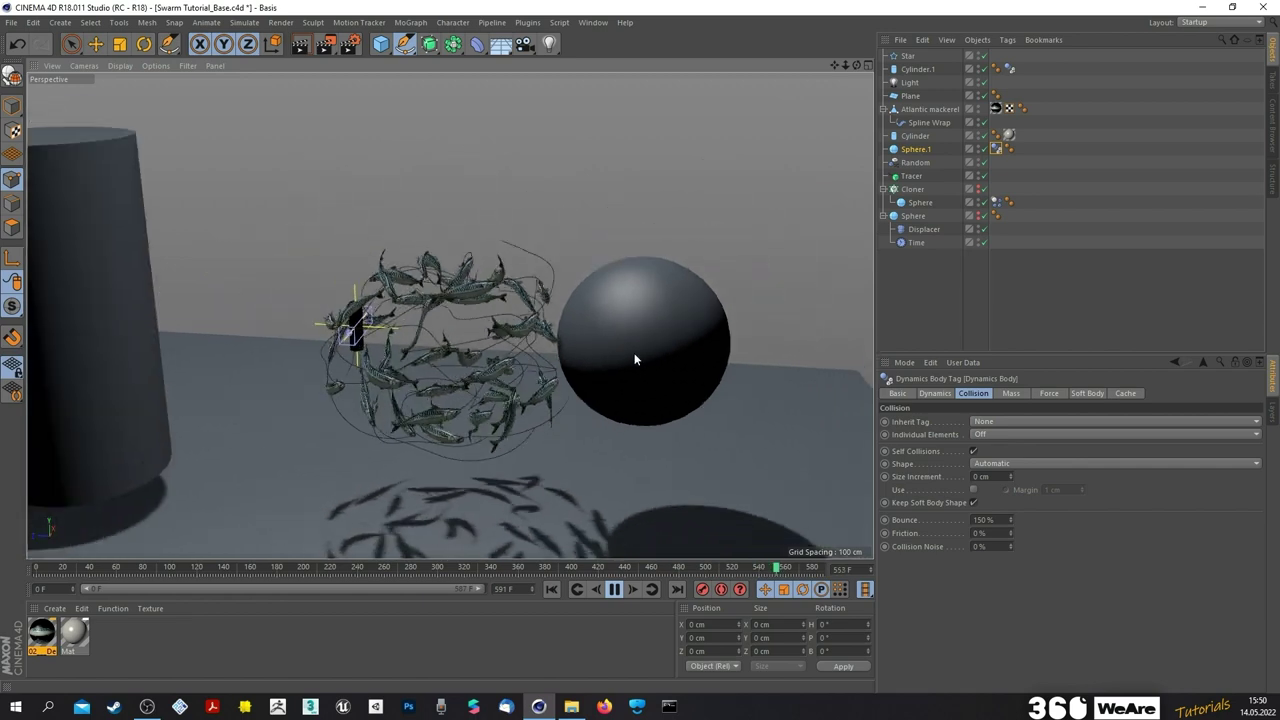
{"action": "left_click", "coordinate": [635, 356]}
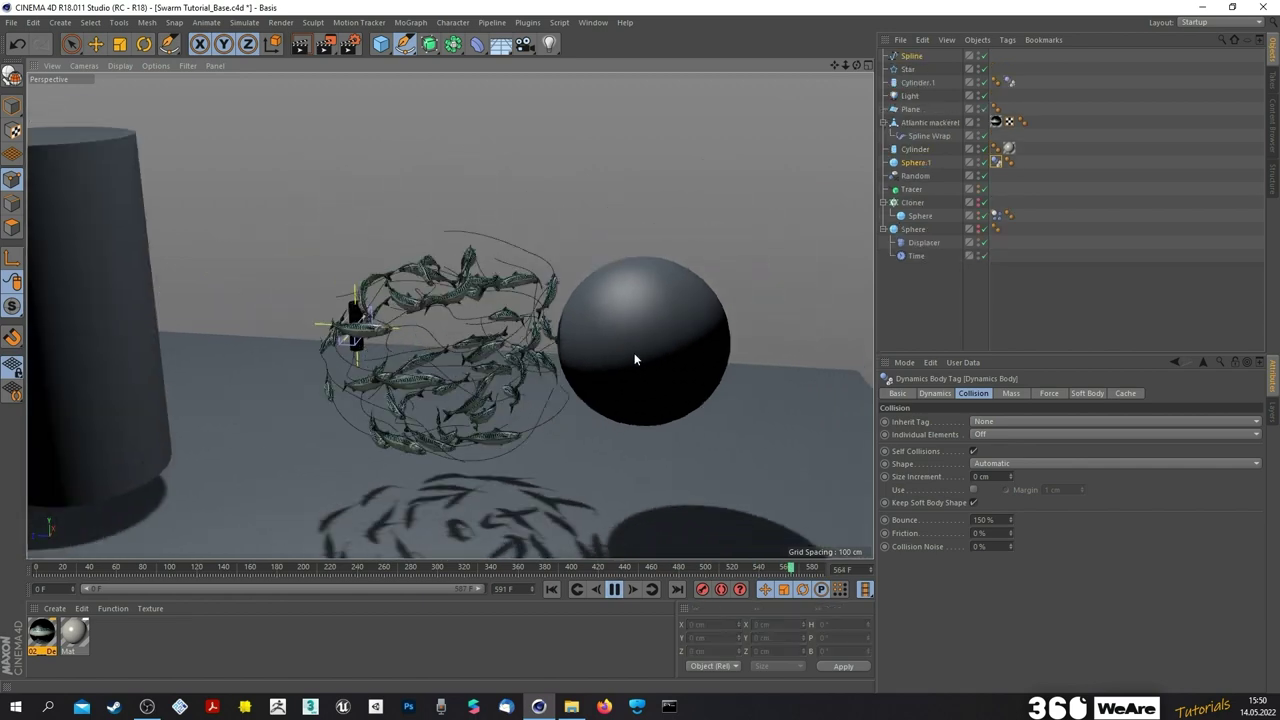
{"action": "left_click", "coordinate": [916, 162]}
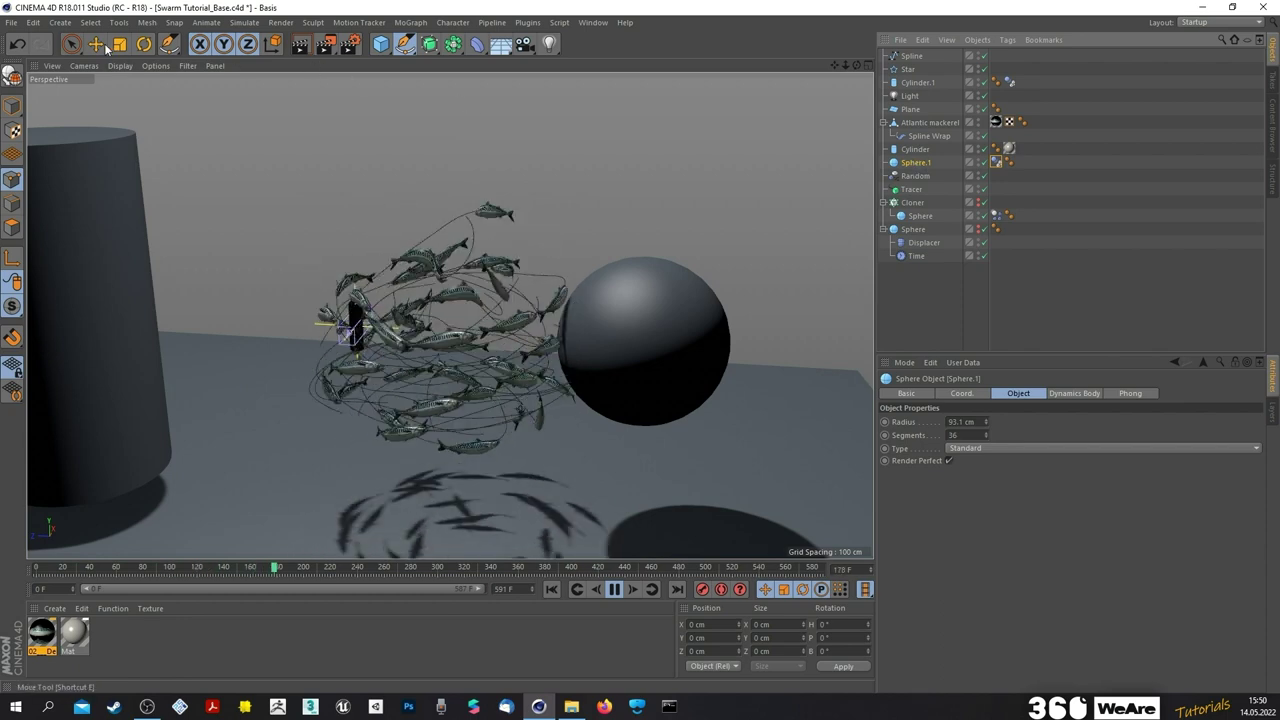
{"action": "key", "text": "e"}
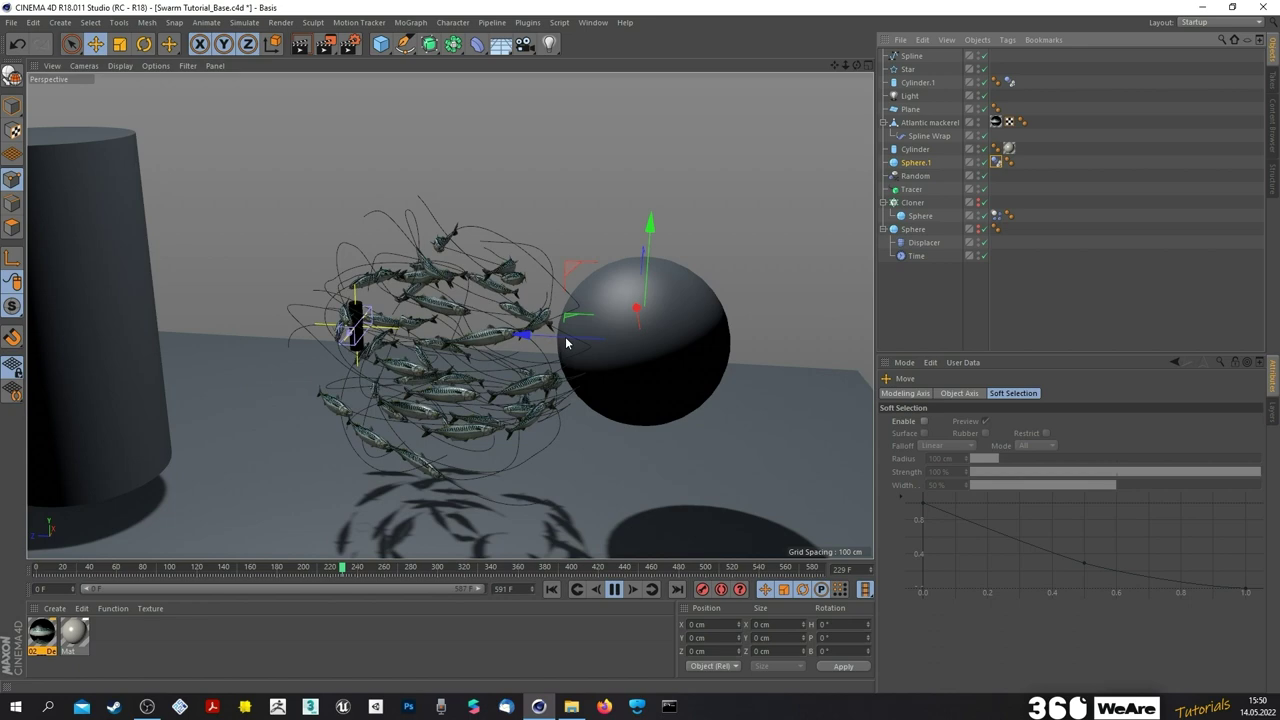
{"action": "left_click_drag", "start_coordinate": [566, 340], "coordinate": [470, 338]}
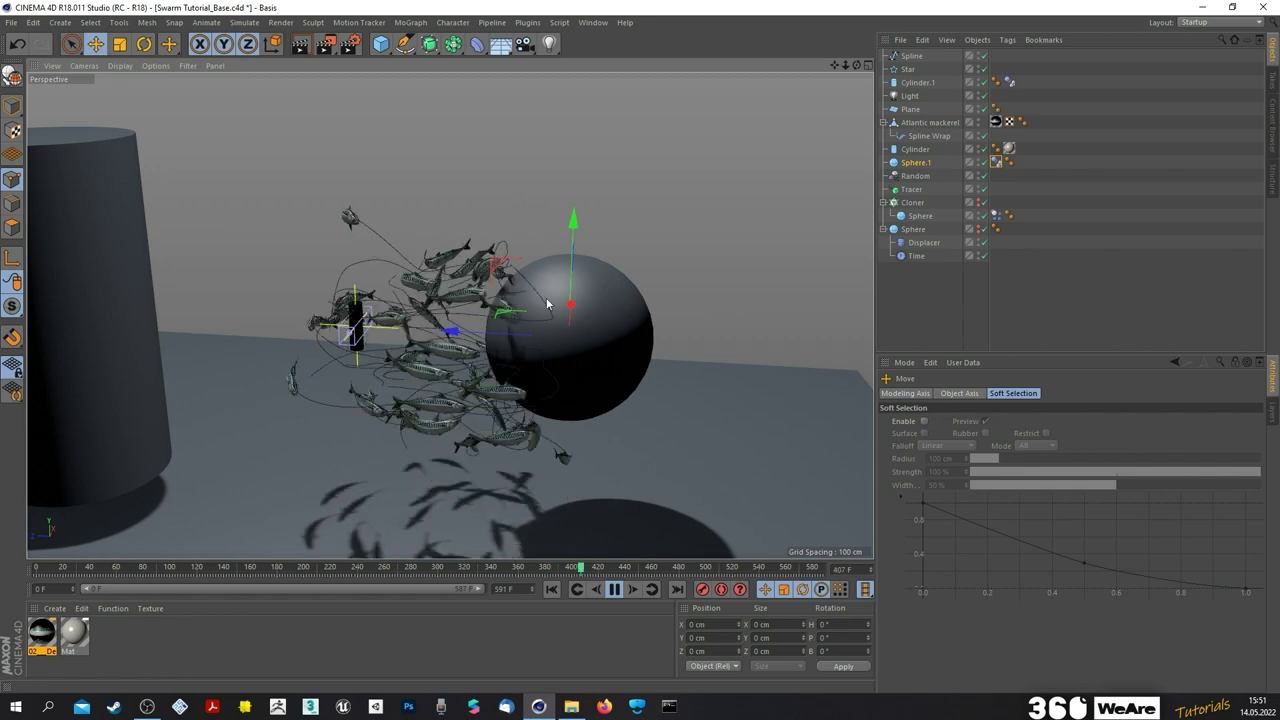
{"action": "left_click_drag", "start_coordinate": [487, 336], "coordinate": [613, 341]}
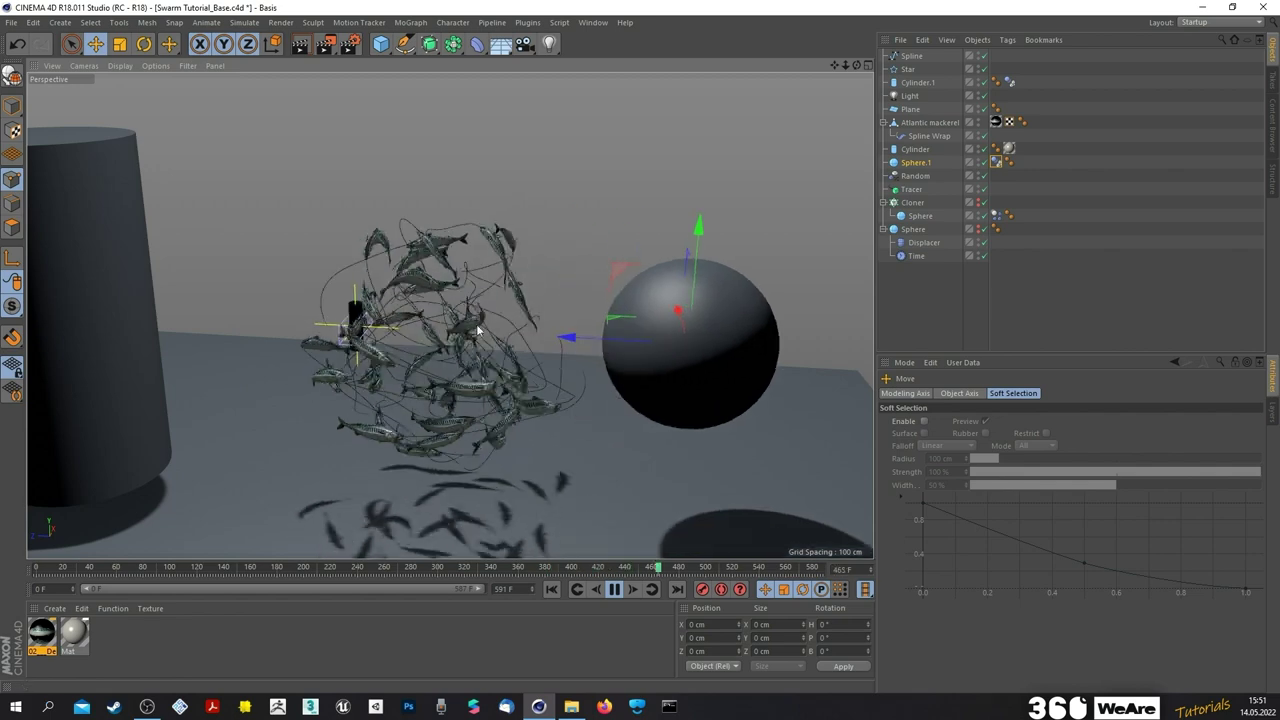
{"action": "scroll", "coordinate": [513, 342], "scroll_direction": "up", "scroll_amount": 1}
{"action": "left_click", "coordinate": [614, 589]}
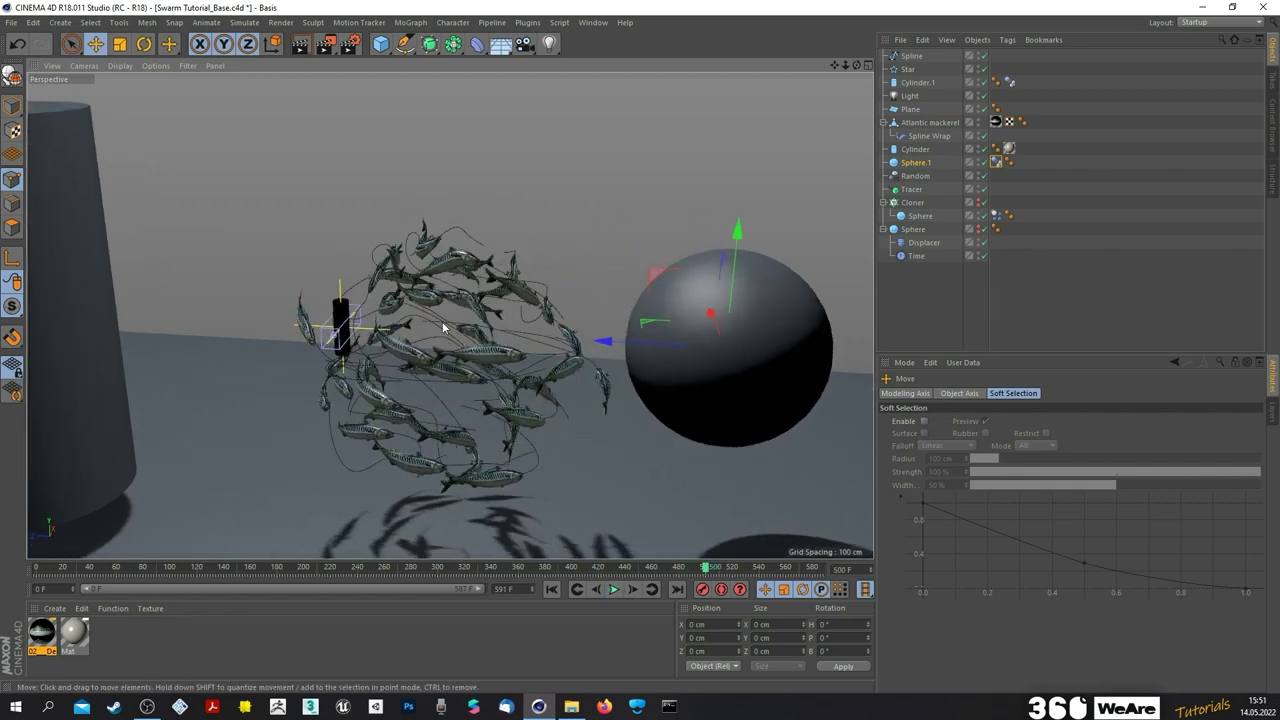
- Turn off Rotation from Rail in the mackerel's Spline Wrap rotation settings
{"action": "scroll", "coordinate": [448, 324], "scroll_direction": "up", "scroll_amount": 3}
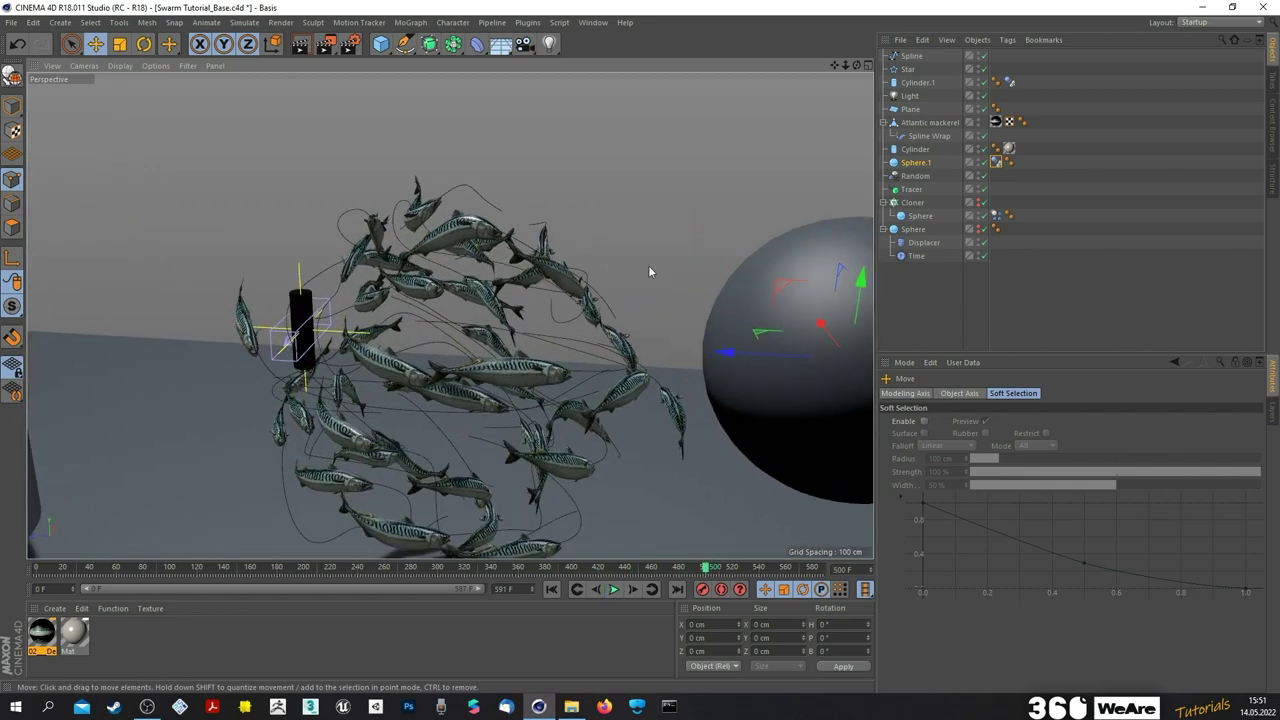
{"action": "left_click", "coordinate": [929, 136]}
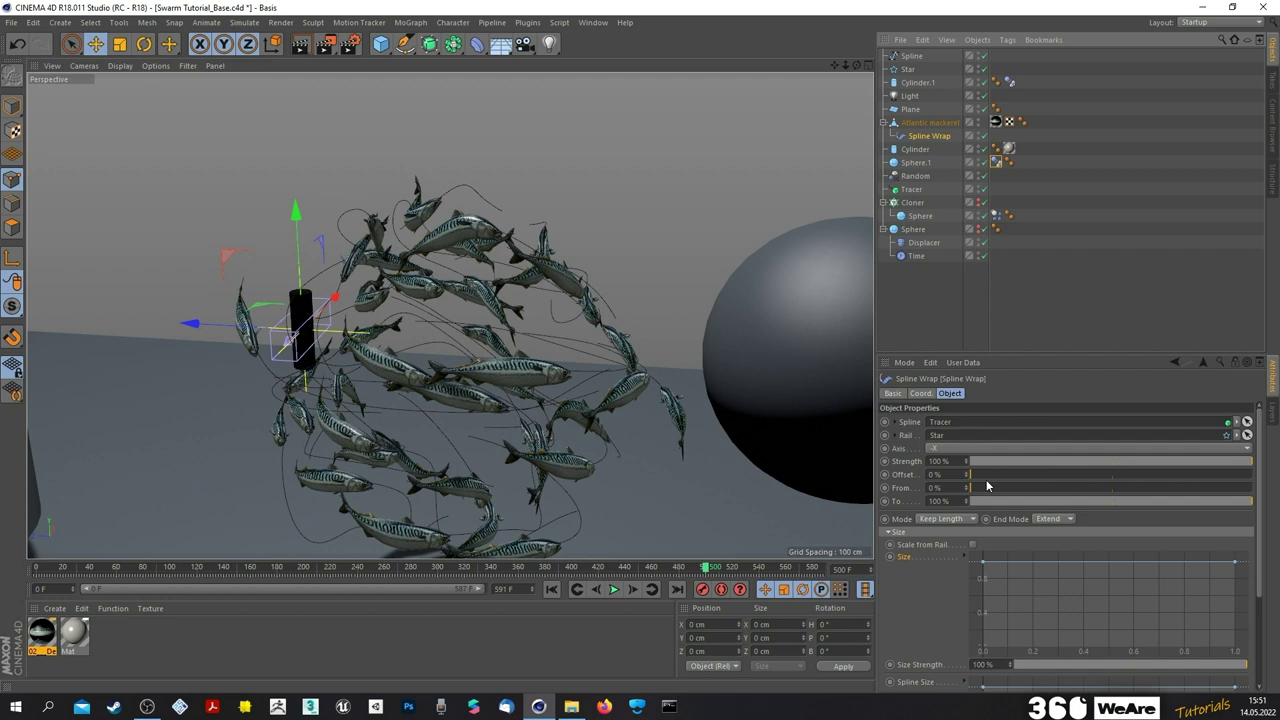
{"action": "scroll", "coordinate": [917, 557], "scroll_direction": "down", "scroll_amount": 4}
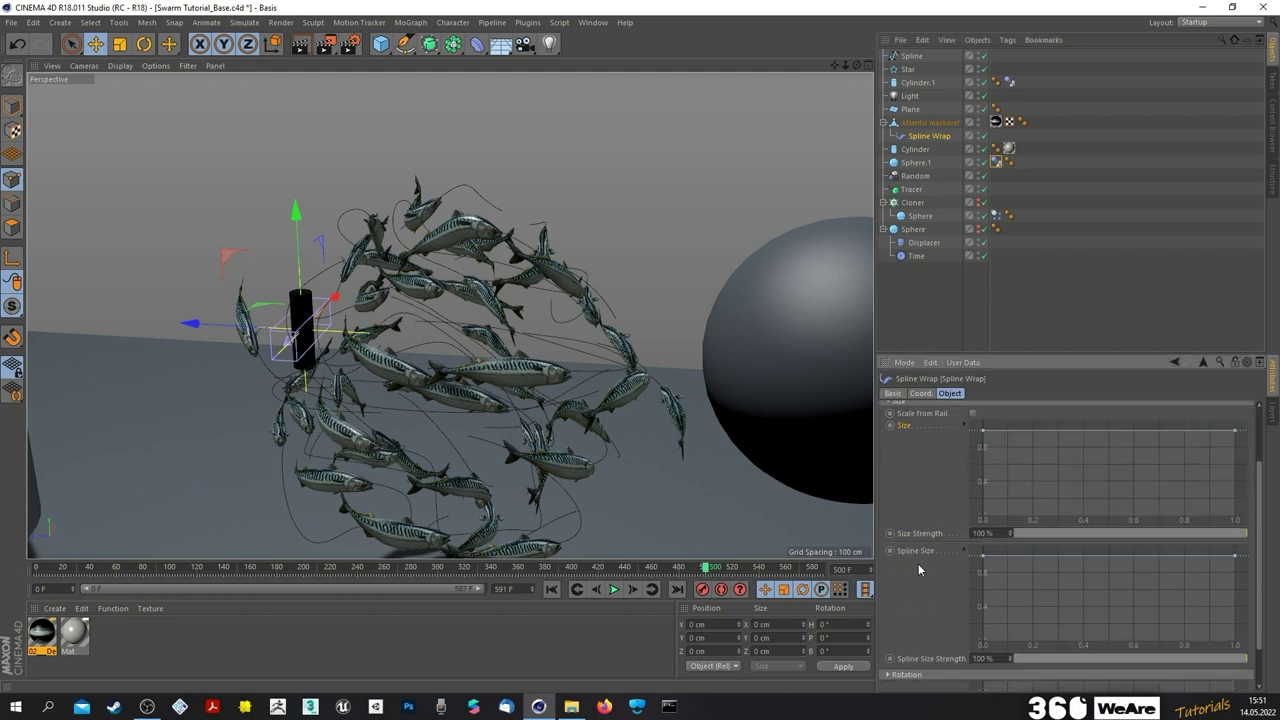
{"action": "left_click", "coordinate": [908, 677]}
{"action": "scroll", "coordinate": [912, 620], "scroll_direction": "down", "scroll_amount": 5}
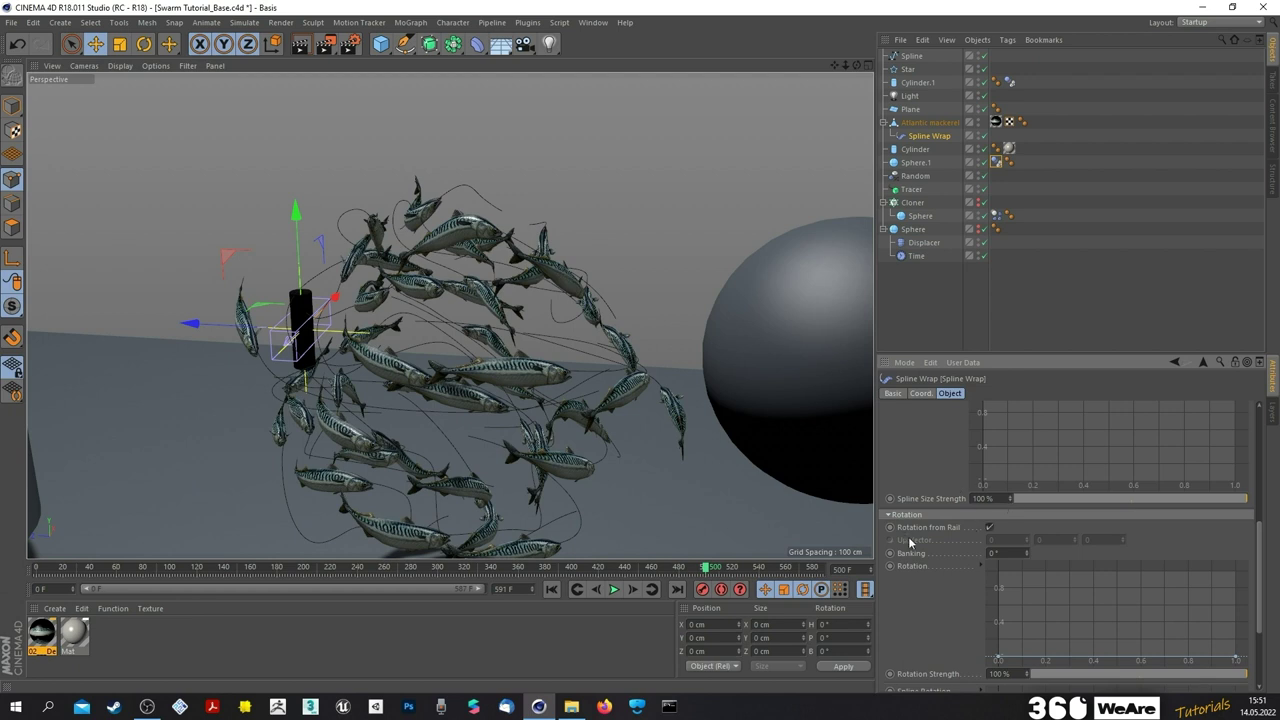
{"action": "left_click", "coordinate": [990, 528]}
{"action": "scroll", "coordinate": [463, 215], "scroll_direction": "up", "scroll_amount": 2}
{"action": "scroll", "coordinate": [500, 207], "scroll_direction": "down", "scroll_amount": 1}
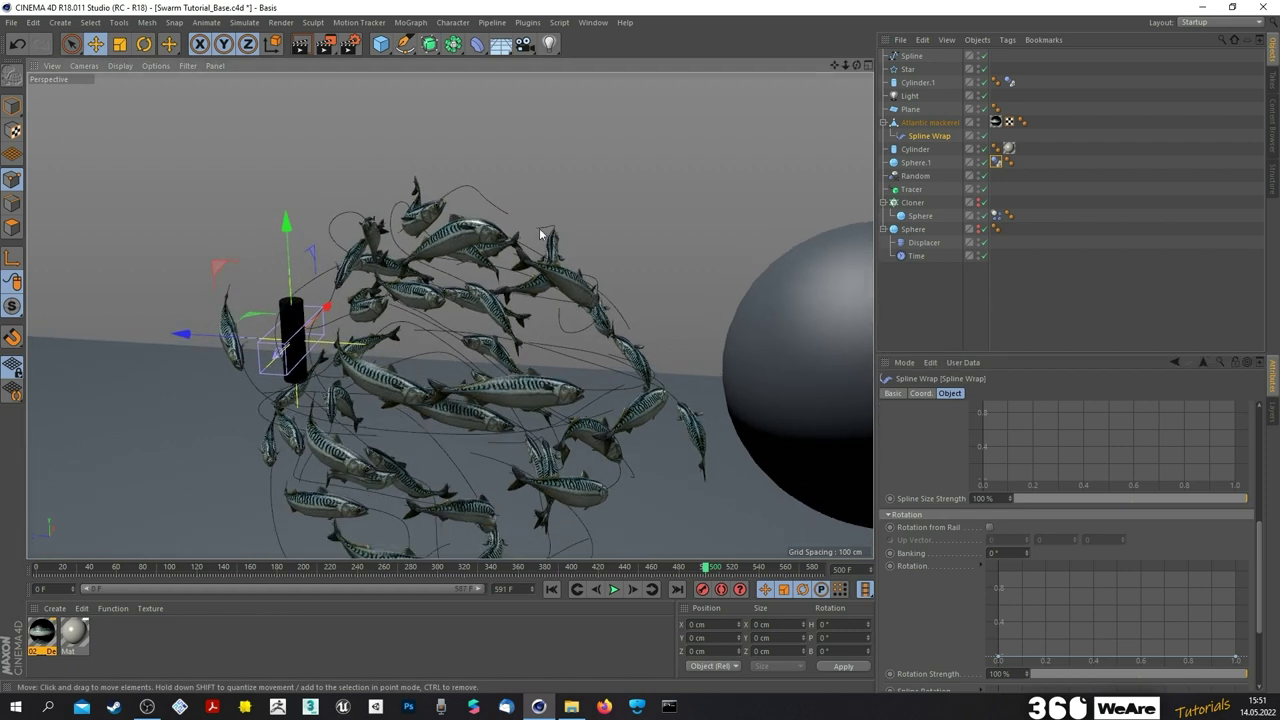
- Set the Spline Wrap's Banking to -30°, play the animation, and change the Banking to -20°
{"action": "mouse_move", "coordinate": [1027, 557]}
{"action": "left_mouse_down"}
{"action": "mouse_move", "coordinate": [1052, 553]}
{"action": "mouse_move", "coordinate": [1028, 553]}
{"action": "left_mouse_up"}
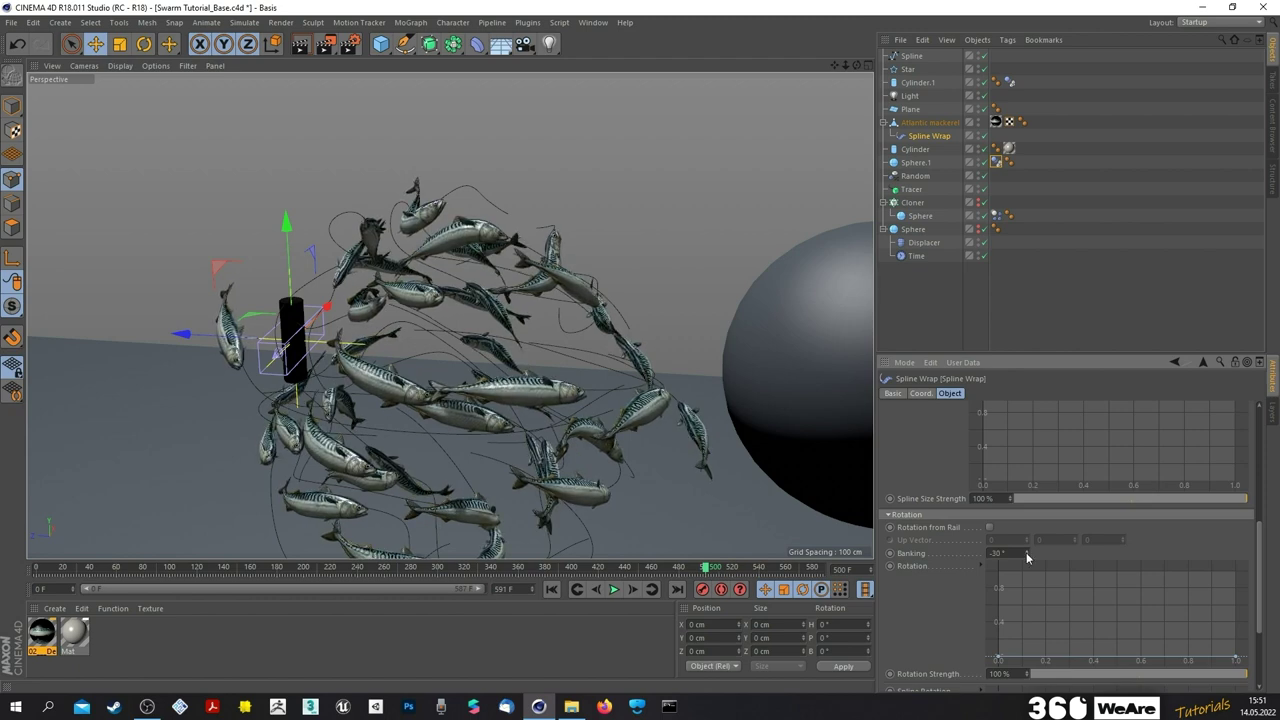
{"action": "left_click", "coordinate": [615, 590]}
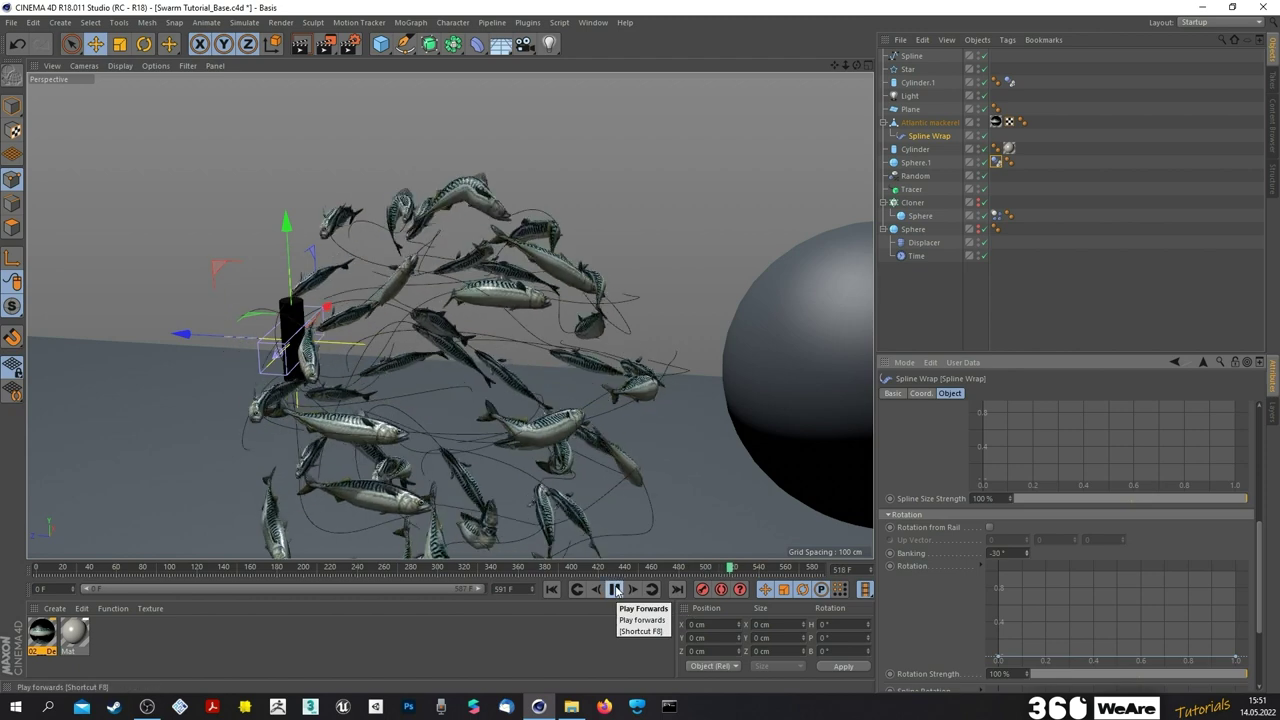
{"action": "left_click", "coordinate": [1027, 553]}
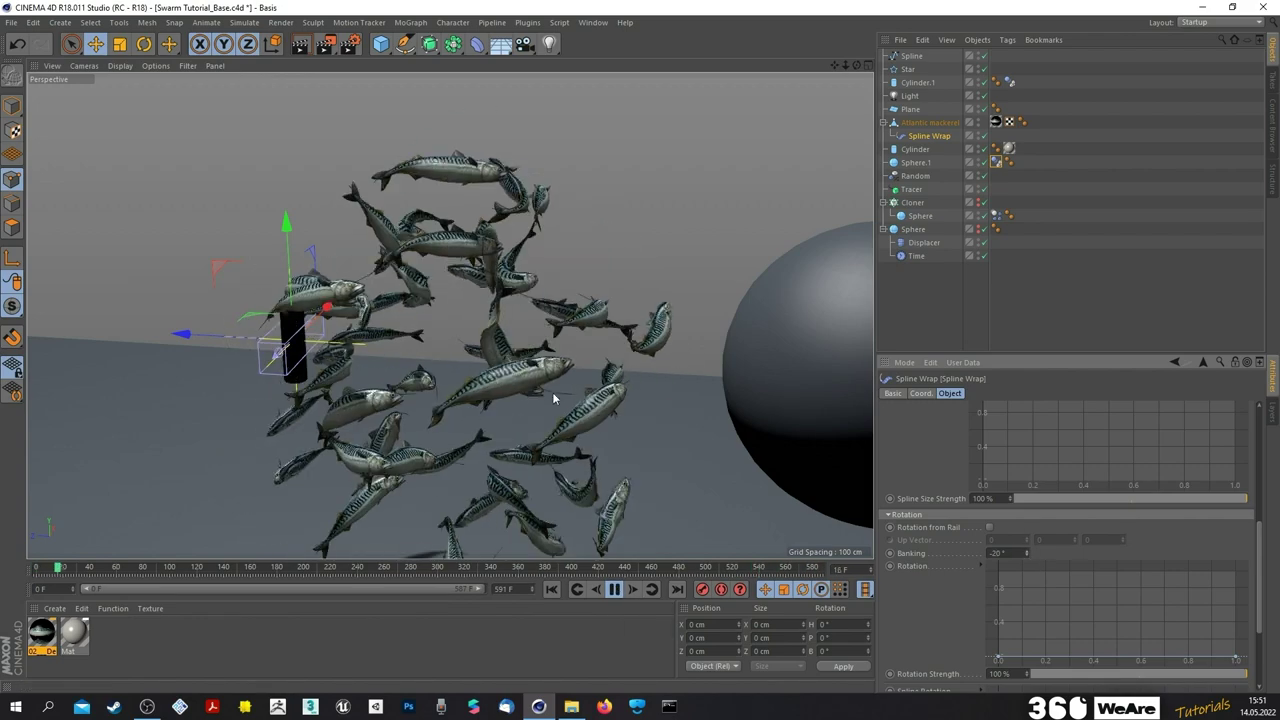
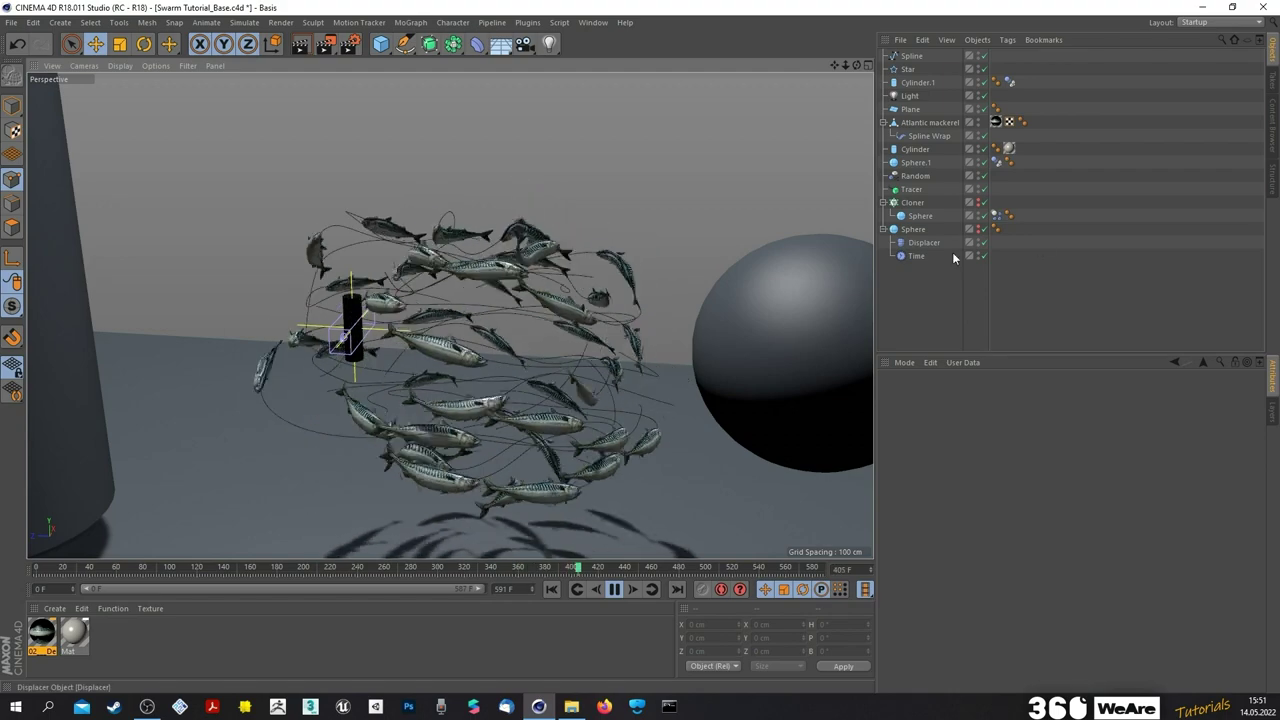
- Set the Time effector's rotation to 110° for H, 25° for P and 0° for B
{"action": "left_click", "coordinate": [910, 255]}
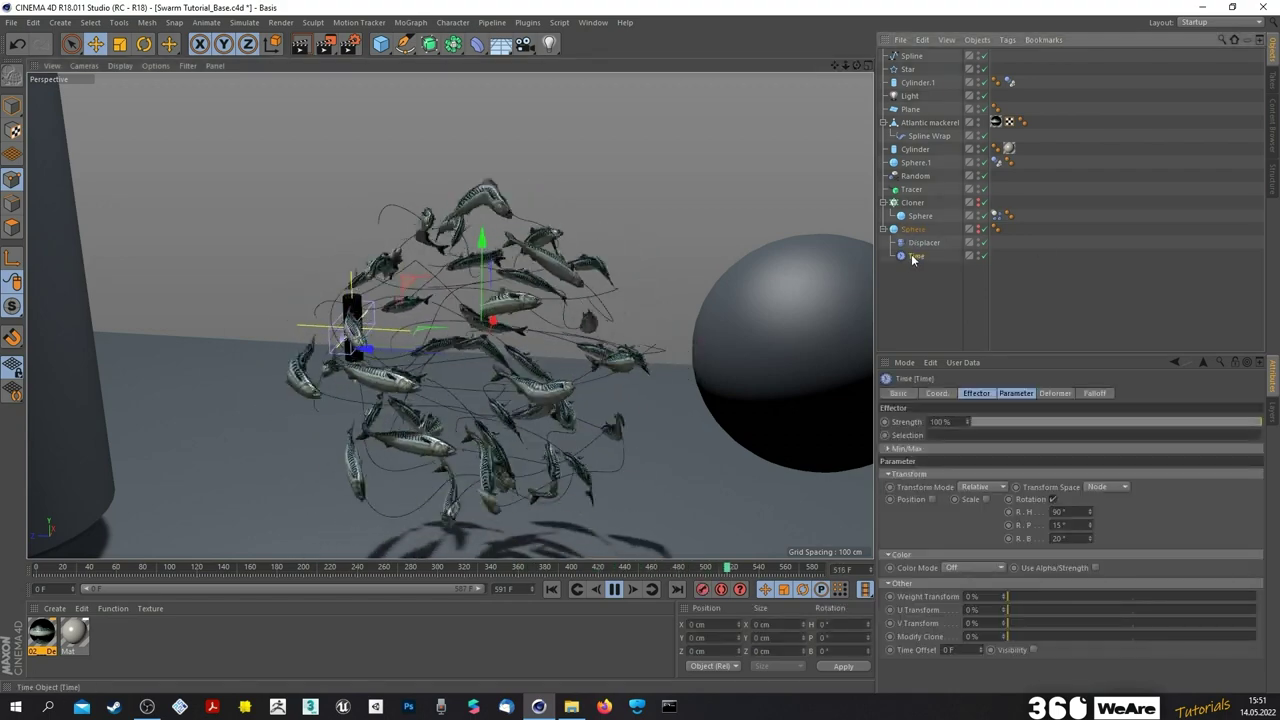
{"action": "left_click_drag", "start_coordinate": [1080, 538], "coordinate": [988, 533]}
{"action": "type", "text": "0"}
{"action": "key", "text": "Return"}
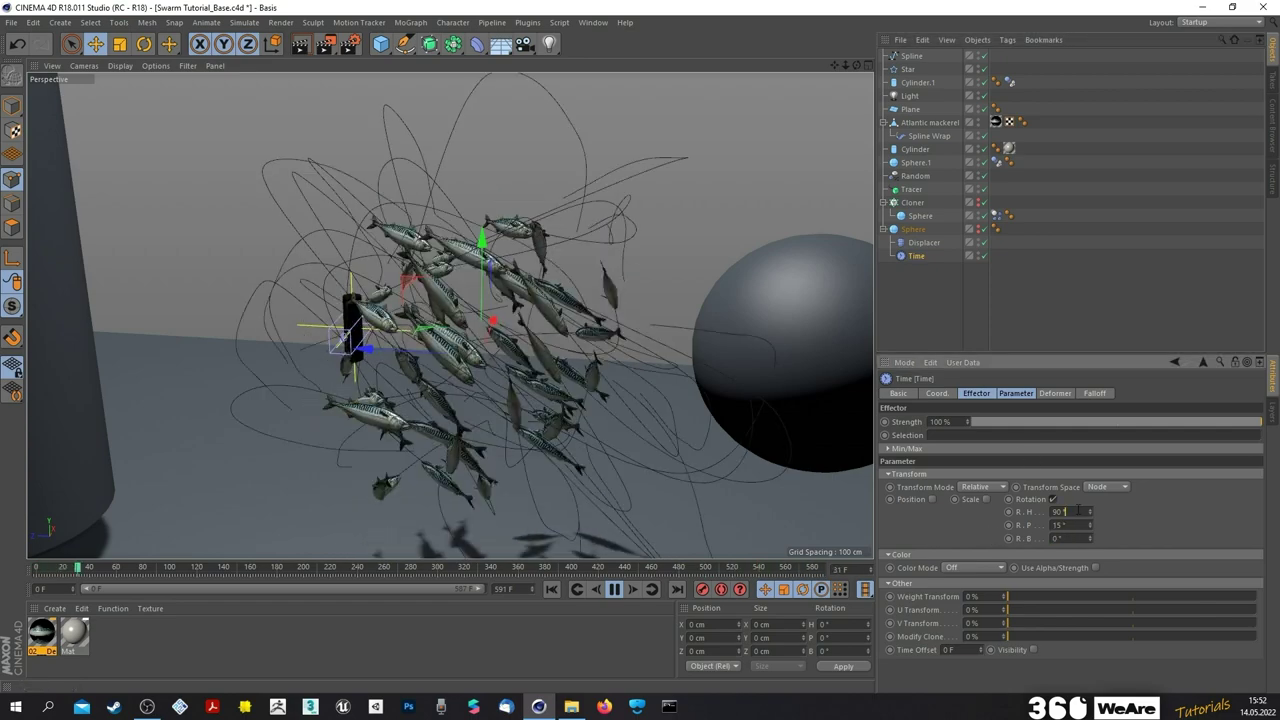
{"action": "type", "text": "1"}
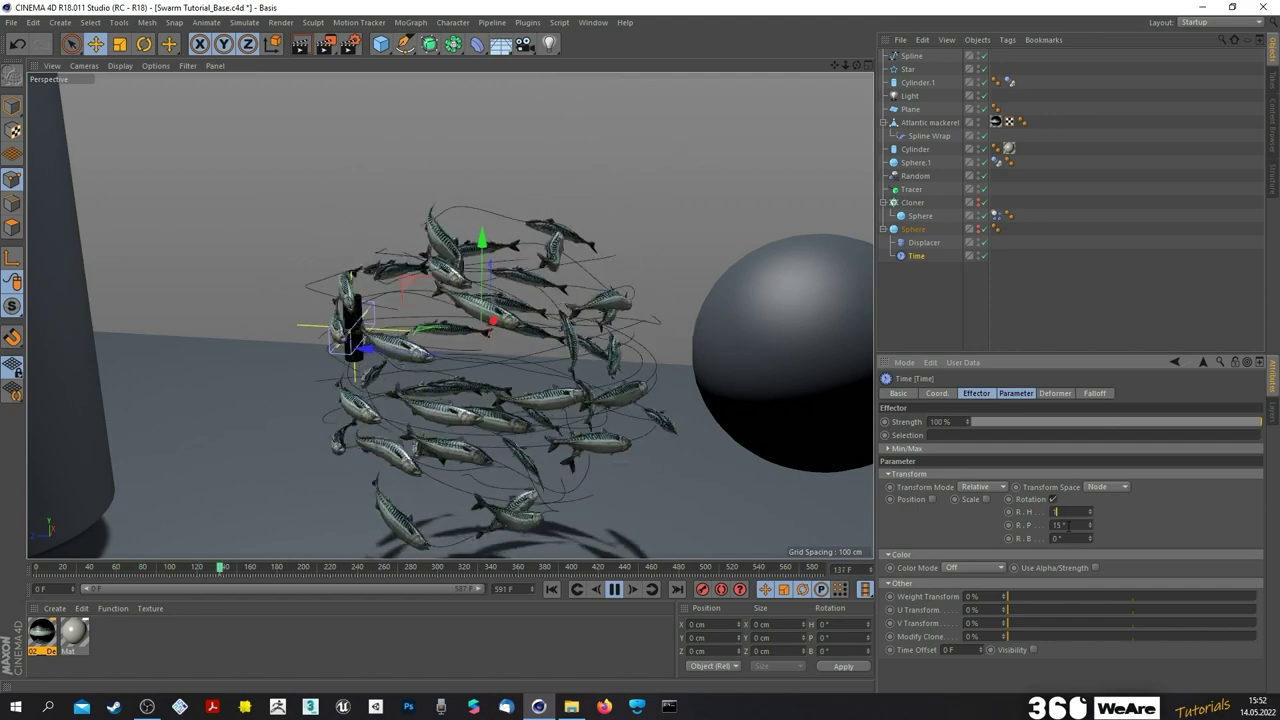
{"action": "type", "text": "10"}
{"action": "key", "text": "Return"}
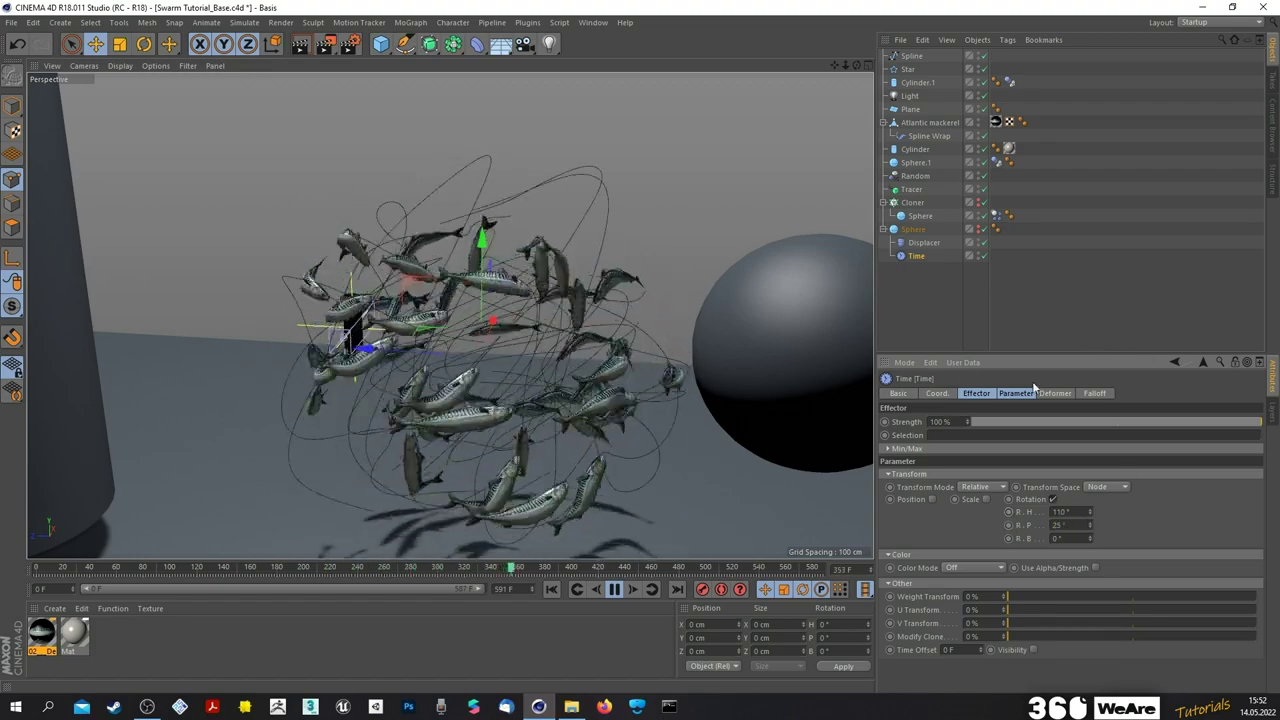
{"action": "left_click", "coordinate": [1152, 307]}
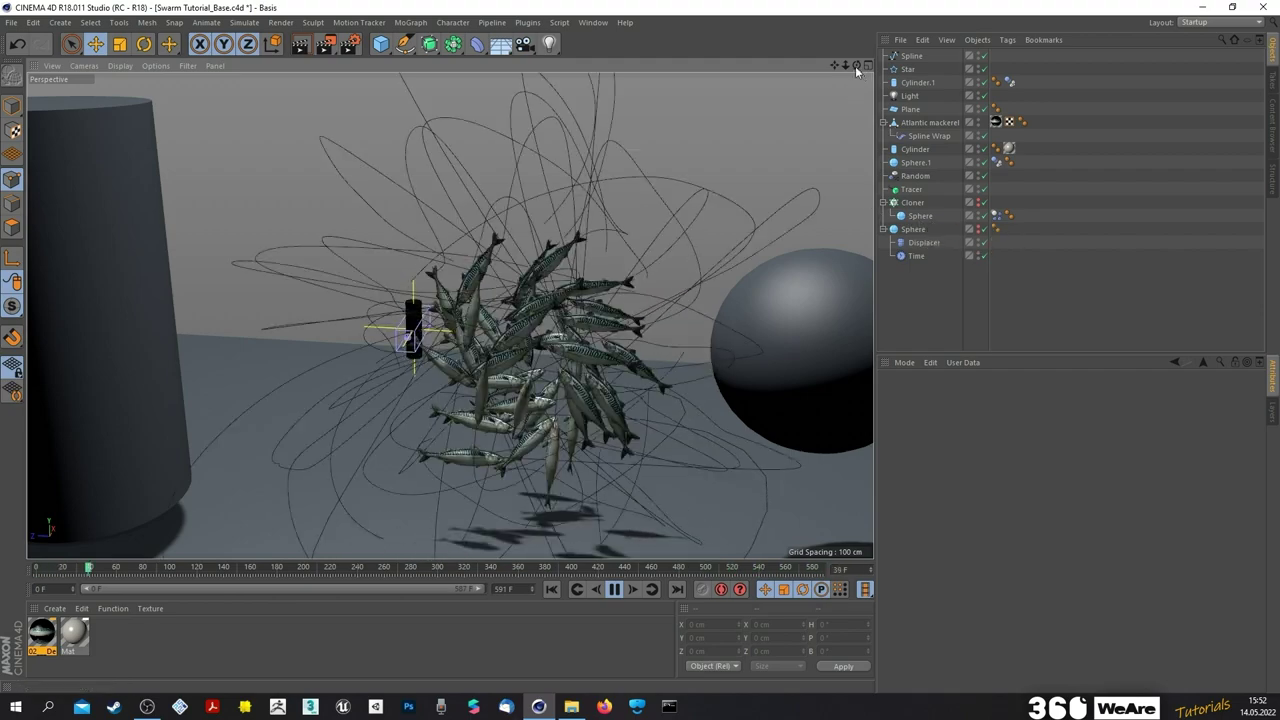
- Hide the Tracer's splines and view the school from the opposite side
{"action": "left_click_drag", "start_coordinate": [856, 66], "coordinate": [1052, 60]}
{"action": "left_click", "coordinate": [978, 188]}
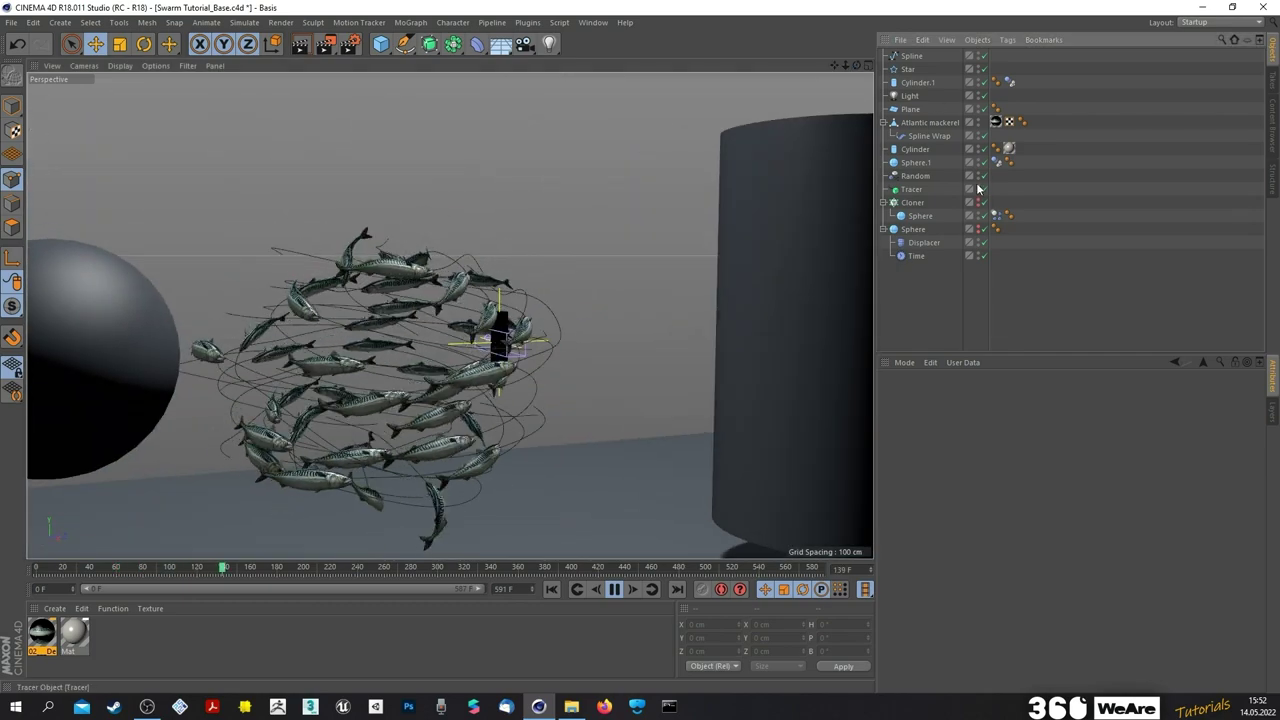
{"action": "left_click", "coordinate": [978, 188]}
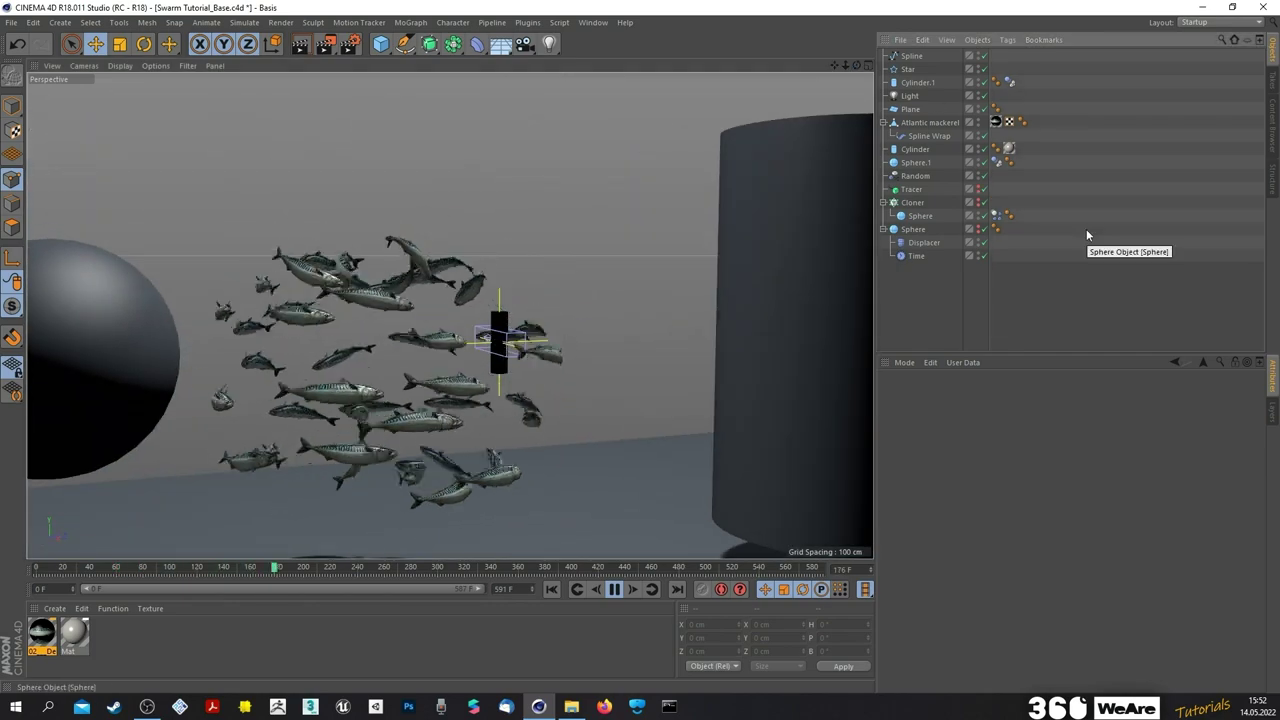
- Set the Spline Wrap's Banking to 20° and deselect it
{"action": "left_click", "coordinate": [929, 135]}
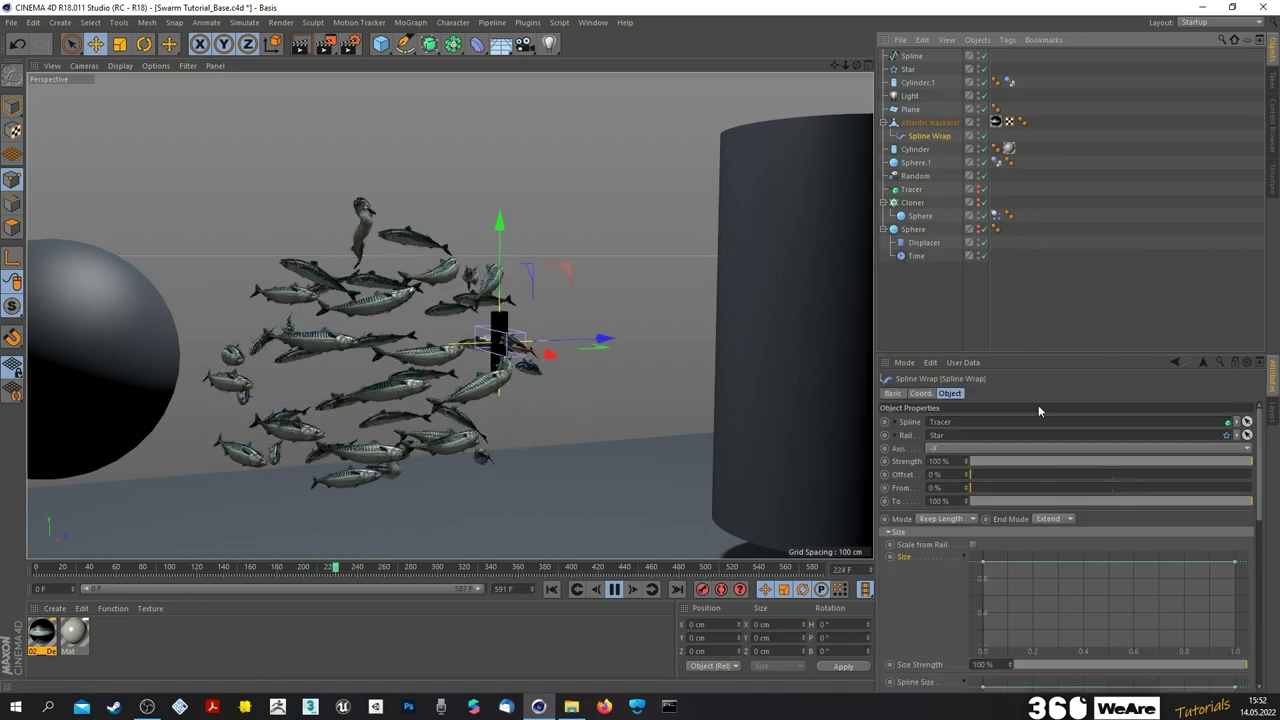
{"action": "scroll", "coordinate": [972, 553], "scroll_direction": "down", "scroll_amount": 5}
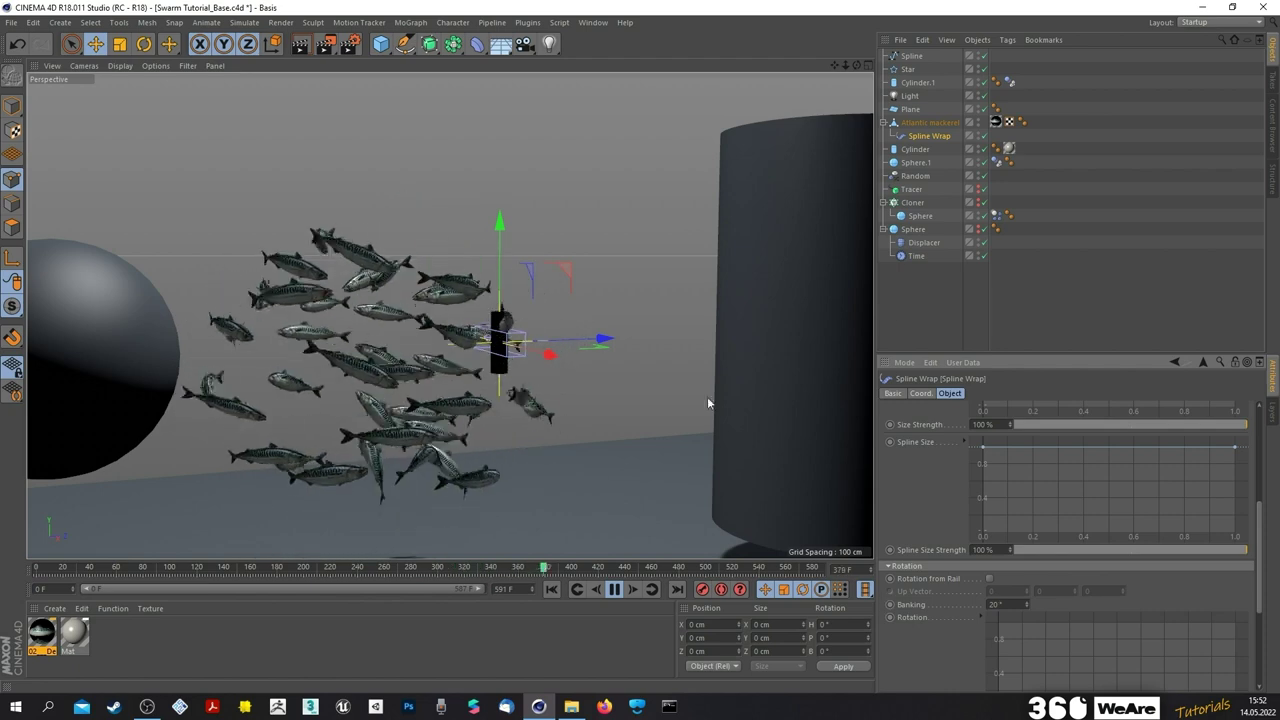
{"action": "left_click", "coordinate": [1107, 284]}
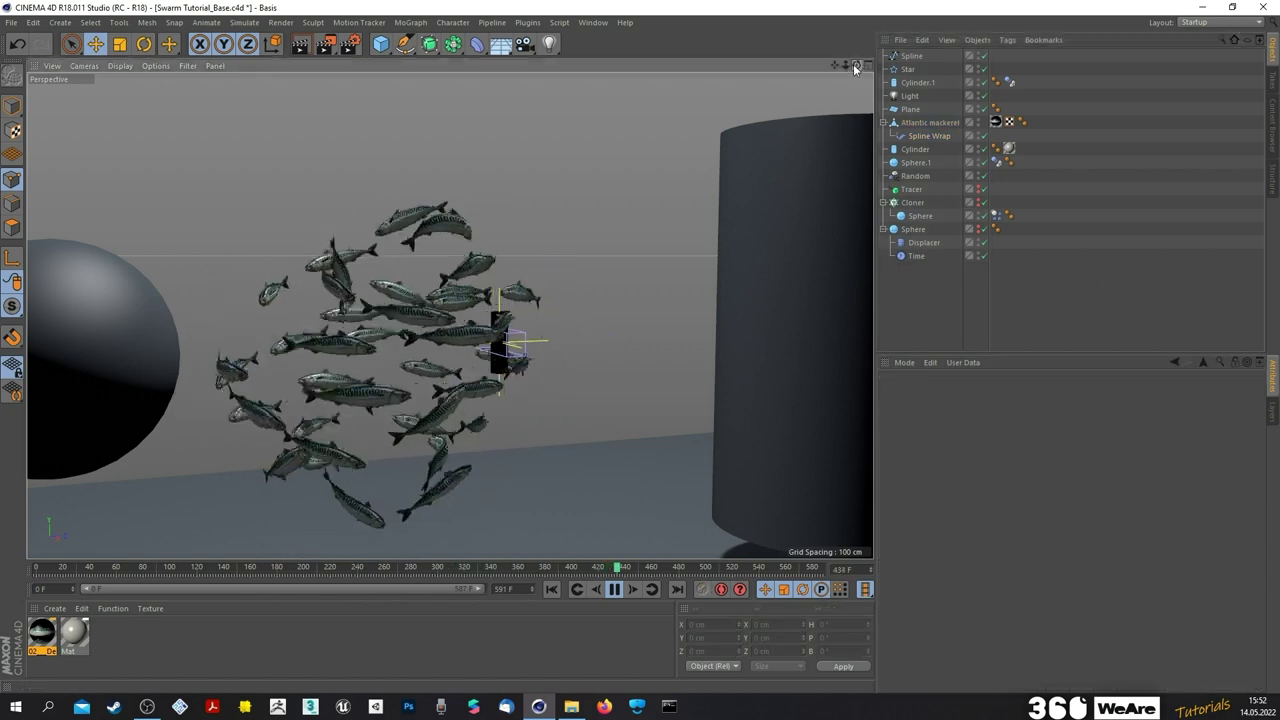
- Set the radius of the sphere inside the Cloner to 15 cm
{"action": "left_click_drag", "start_coordinate": [857, 66], "coordinate": [1000, 90]}
{"action": "left_click_drag", "start_coordinate": [450, 316], "coordinate": [450, 316], "text": "alt"}
{"action": "left_click_drag", "start_coordinate": [845, 66], "coordinate": [885, 14]}
{"action": "left_click_drag", "start_coordinate": [857, 66], "coordinate": [868, 36]}
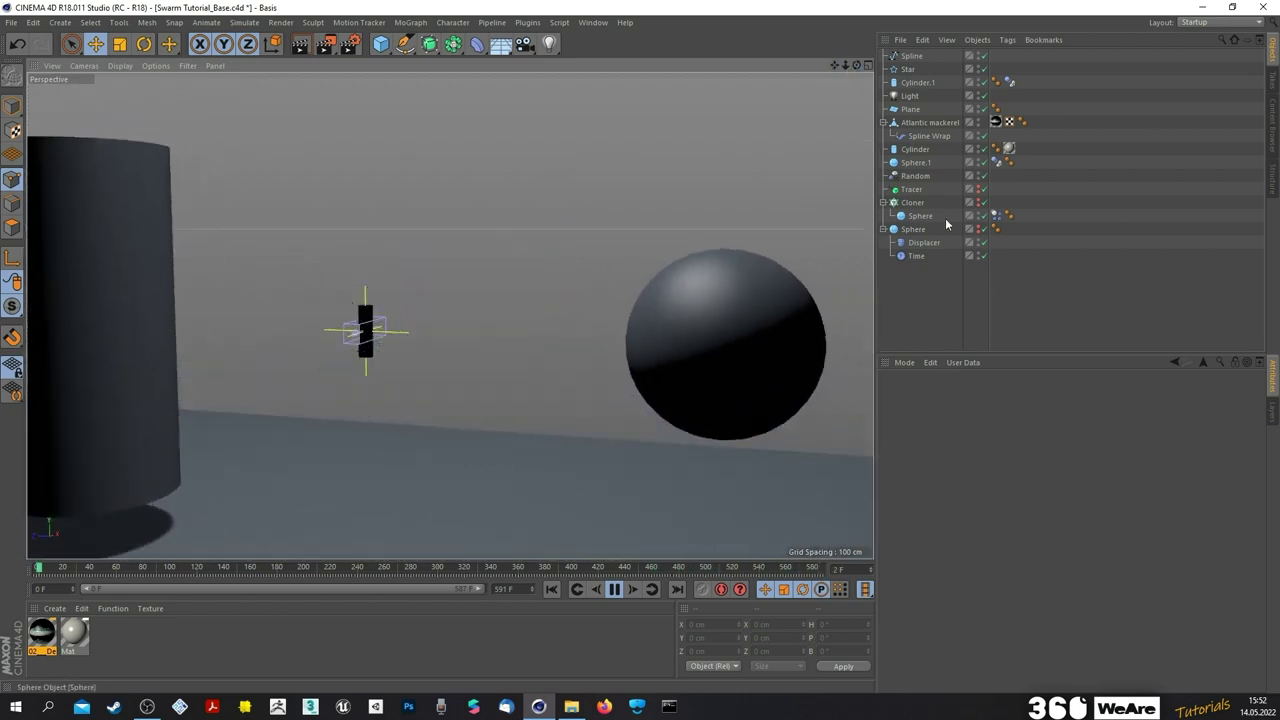
{"action": "left_click", "coordinate": [920, 216]}
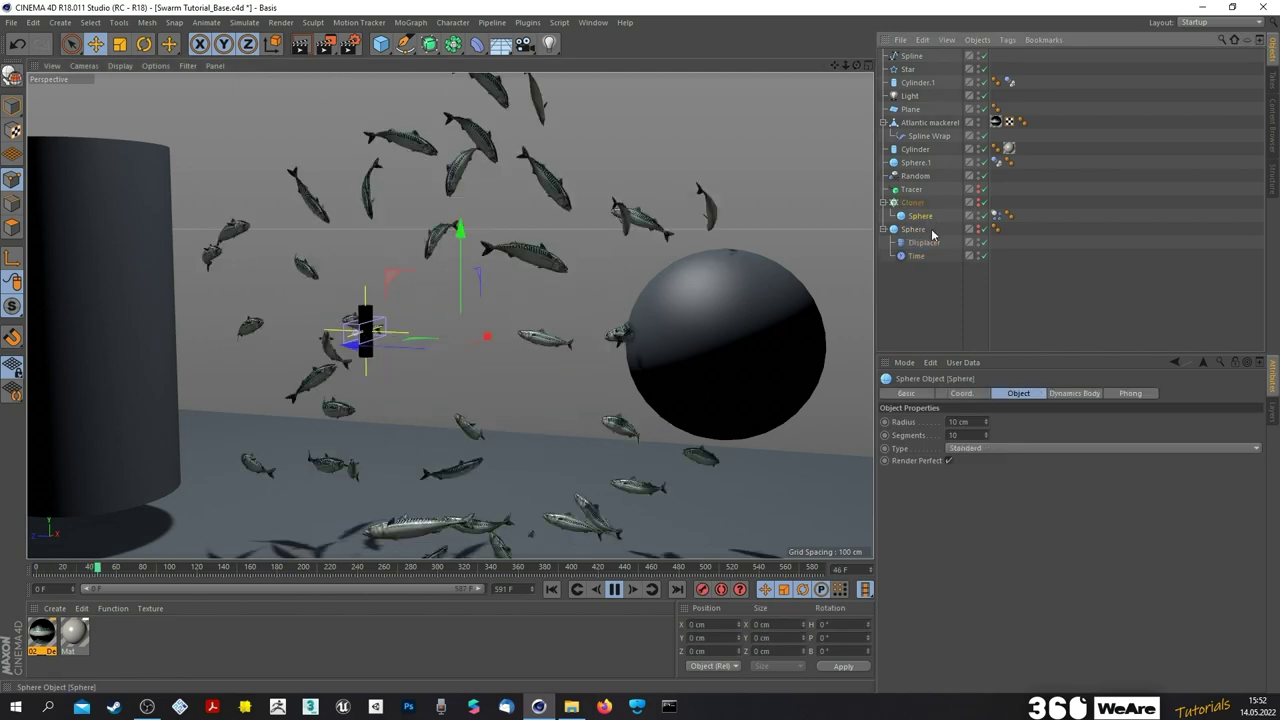
{"action": "left_click_drag", "start_coordinate": [974, 422], "coordinate": [880, 421]}
{"action": "type", "text": "15"}
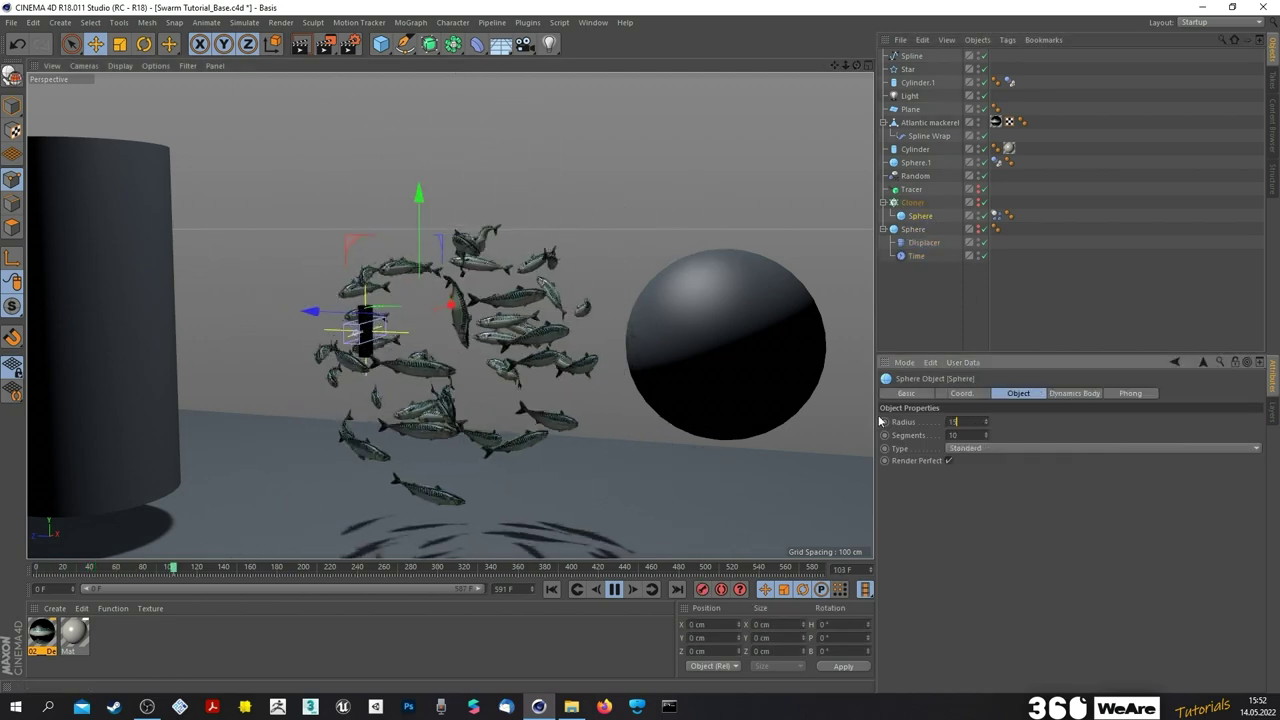
{"action": "key", "text": "Return"}
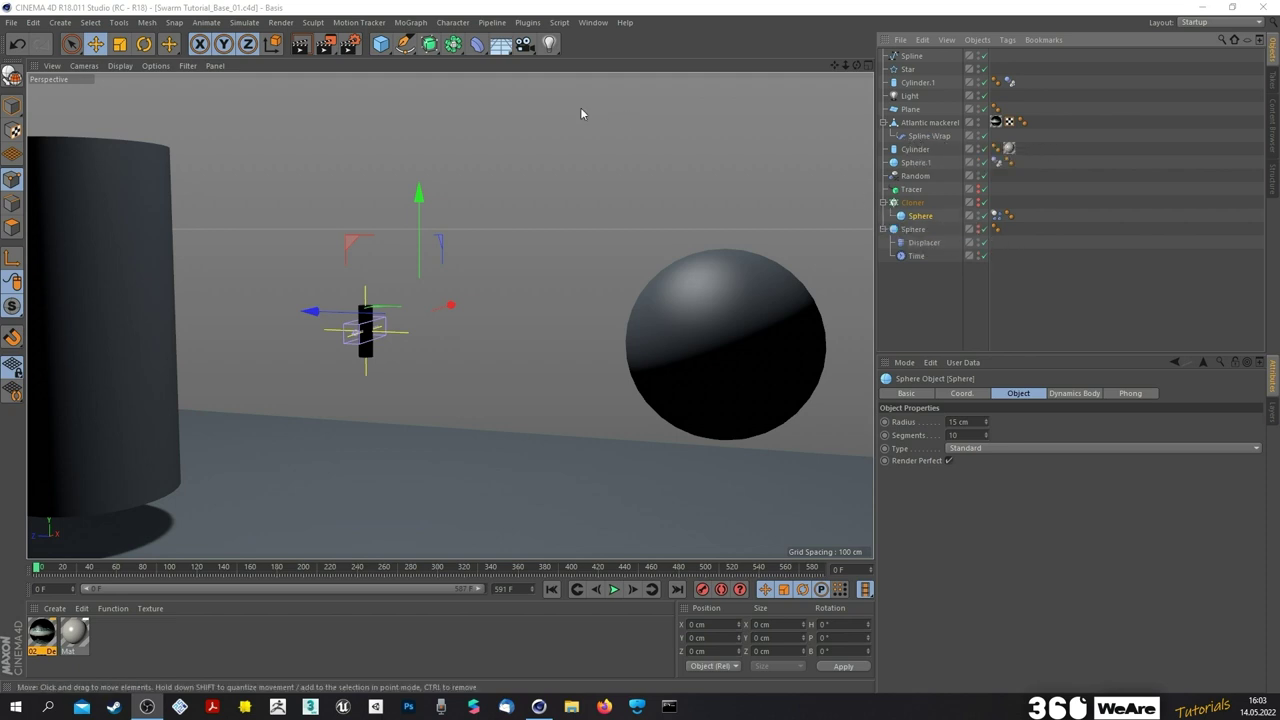
- Add a MoGraph Matrix object and place it between the Tracer and the Cloner in the object hierarchy
{"action": "left_click", "coordinate": [410, 22]}
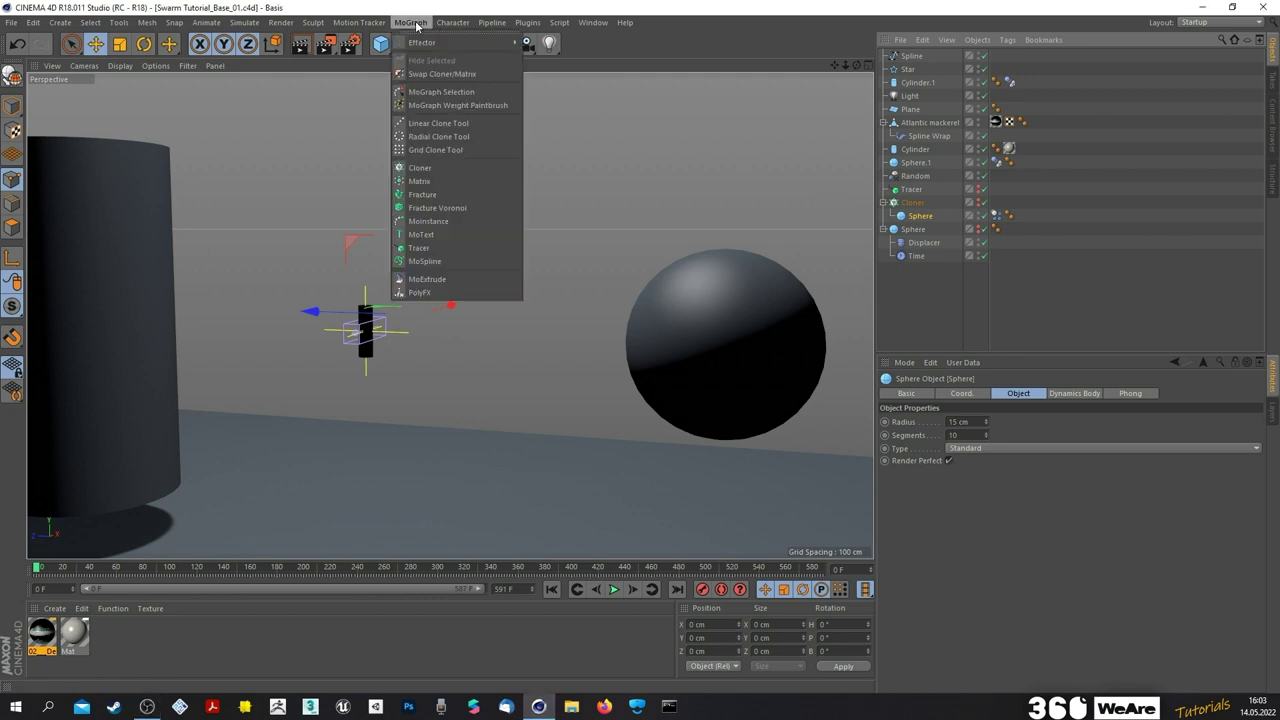
{"action": "left_click", "coordinate": [451, 180]}
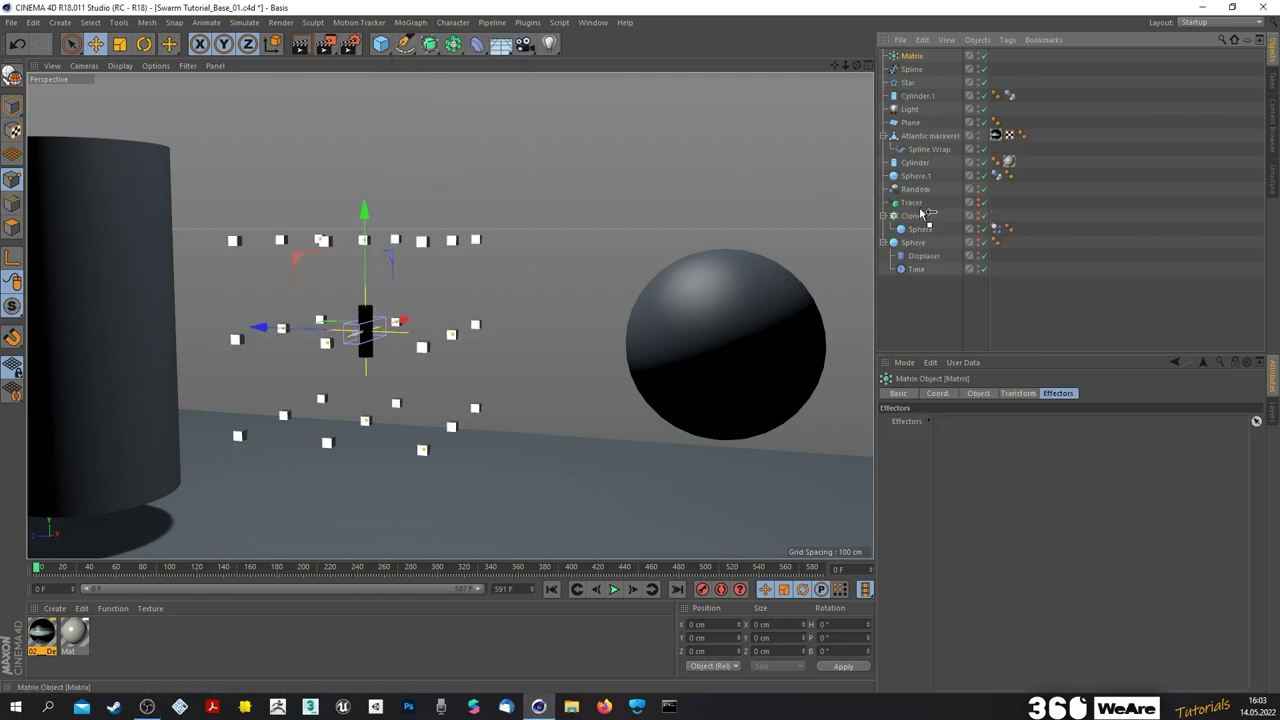
{"action": "left_click_drag", "start_coordinate": [915, 215], "coordinate": [913, 214]}
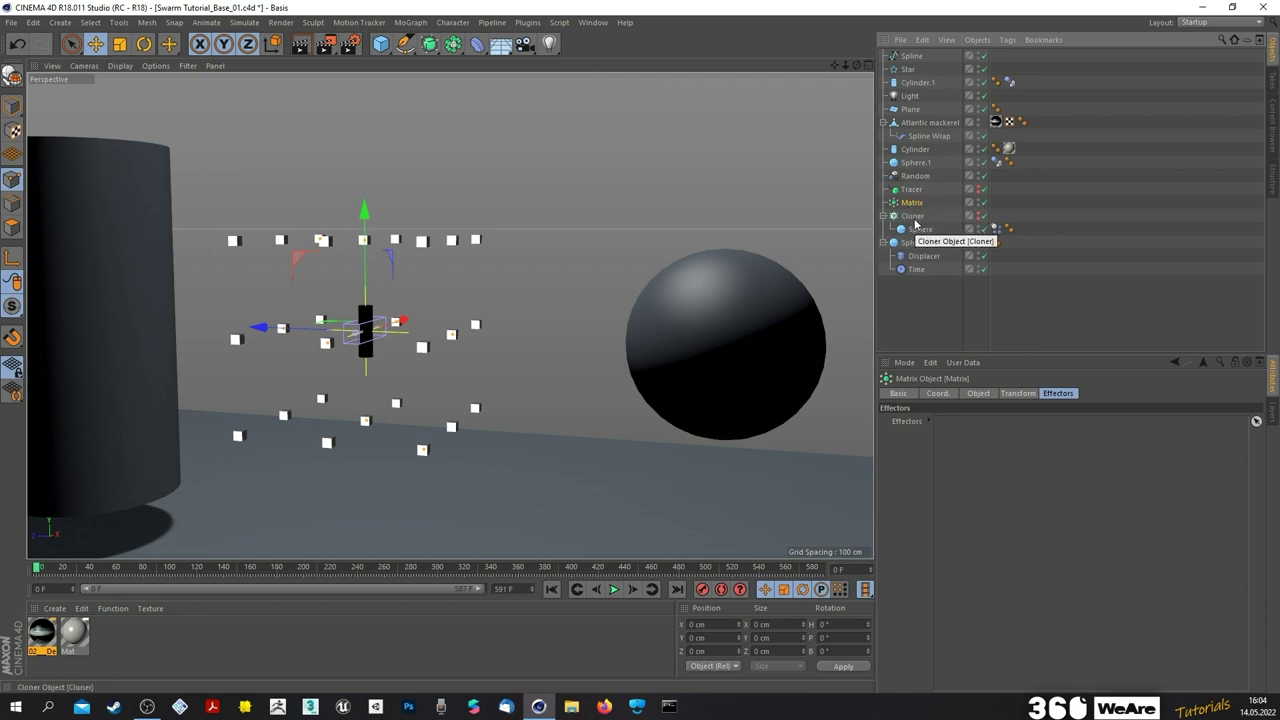
- Switch the Matrix to Object mode and assign the Cloner as its object
{"action": "left_click", "coordinate": [978, 393]}
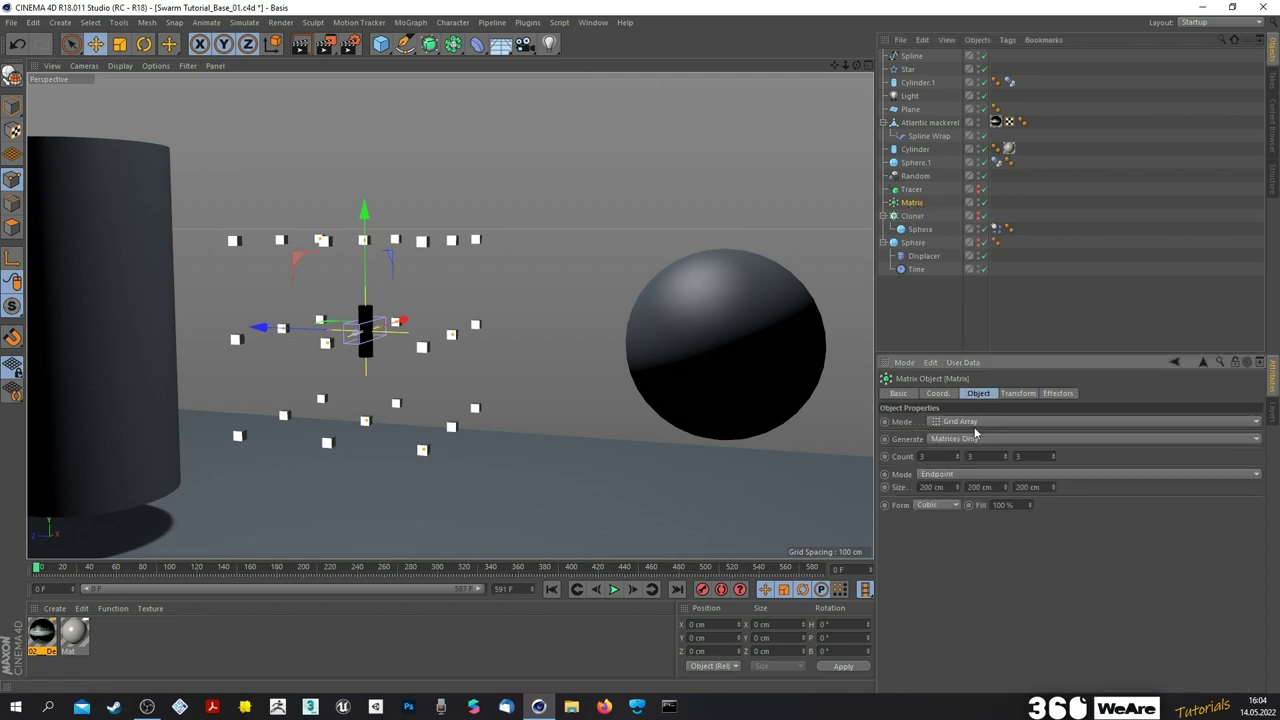
{"action": "left_click", "coordinate": [972, 421]}
{"action": "left_click", "coordinate": [964, 442]}
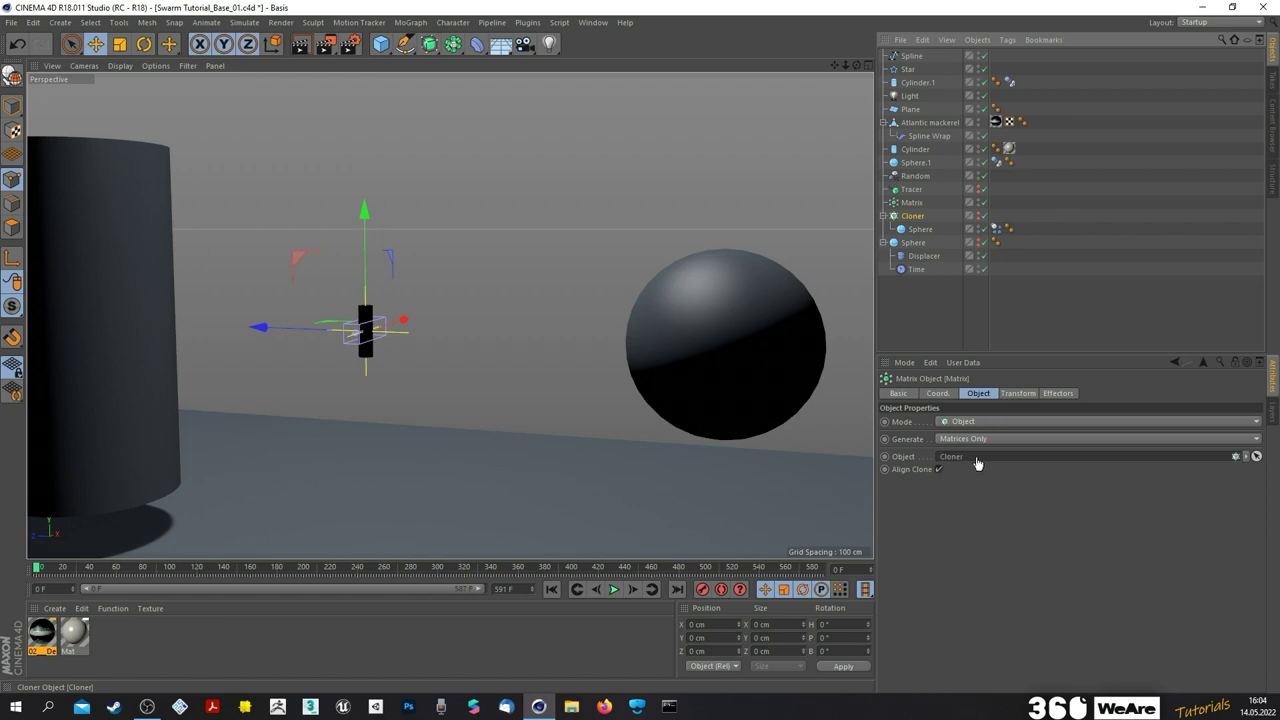
{"action": "left_click_drag", "start_coordinate": [977, 461], "coordinate": [978, 462]}
- Set the Matrix's Distribution to Axis and play the animation briefly
{"action": "scroll", "coordinate": [320, 280], "scroll_direction": "up", "scroll_amount": 10}
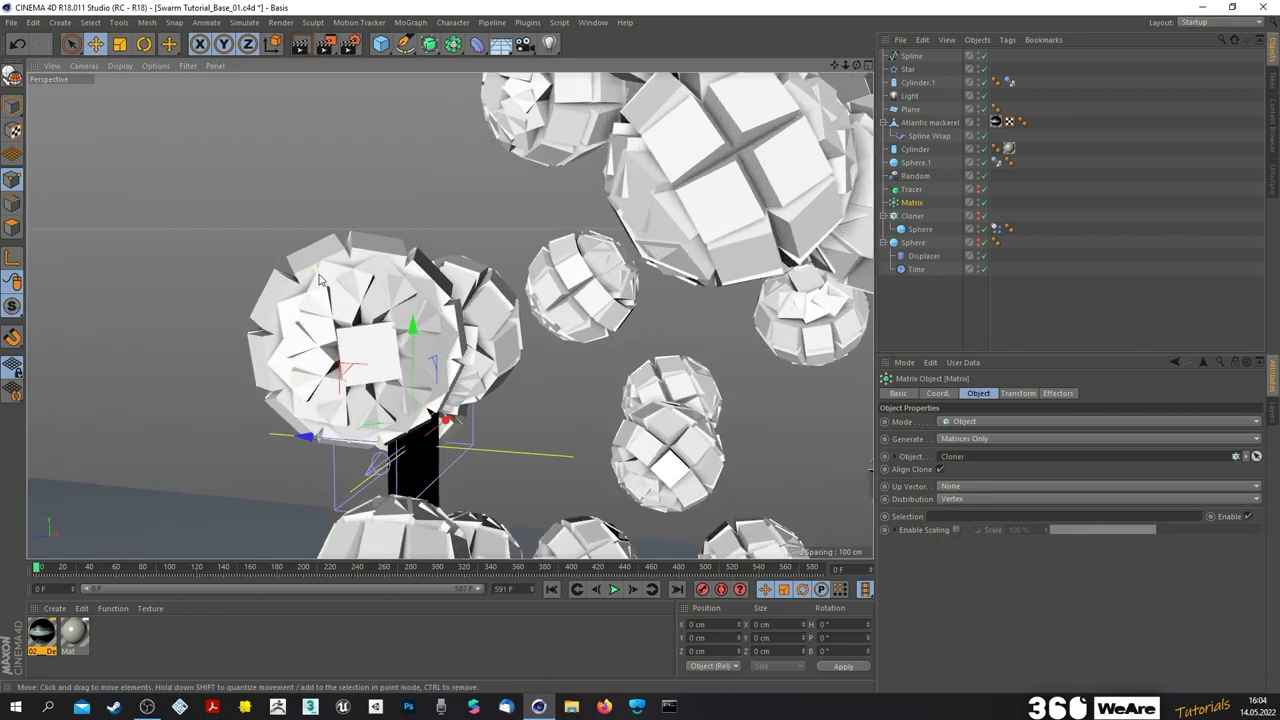
{"action": "scroll", "coordinate": [320, 280], "scroll_direction": "up", "scroll_amount": 3}
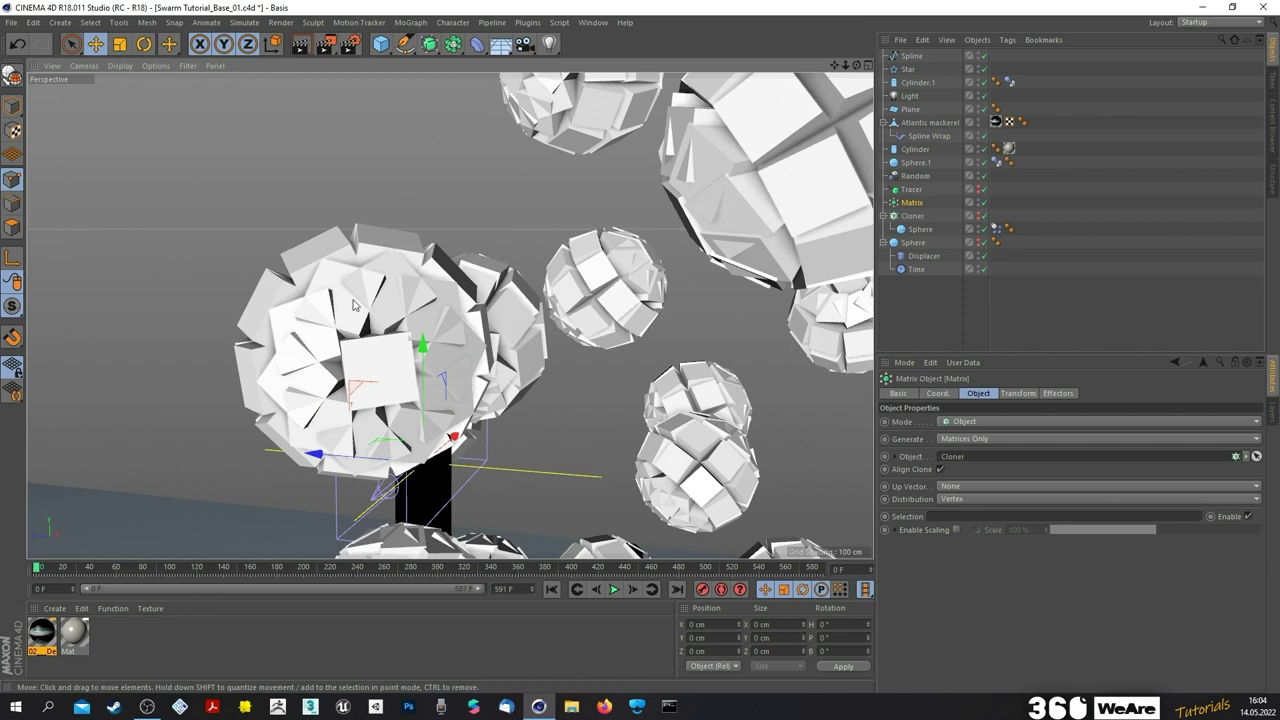
{"action": "scroll", "coordinate": [340, 290], "scroll_direction": "down", "scroll_amount": 6}
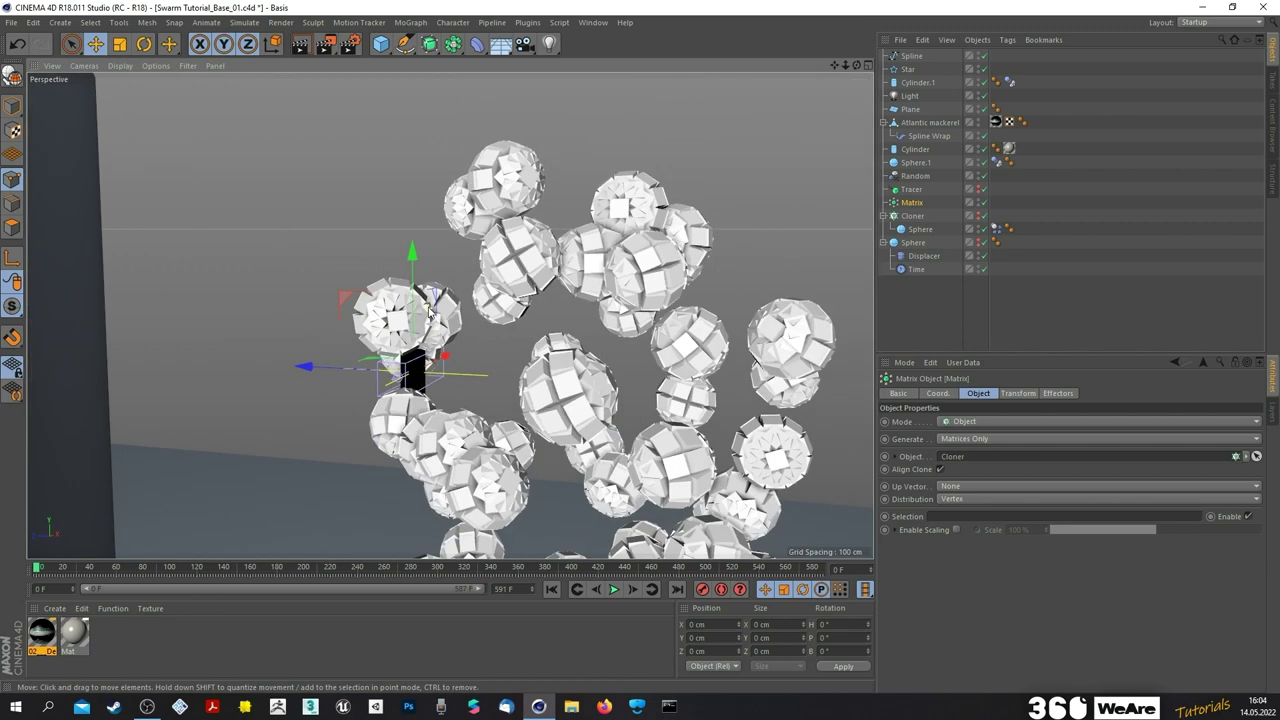
{"action": "scroll", "coordinate": [360, 310], "scroll_direction": "up", "scroll_amount": 6}
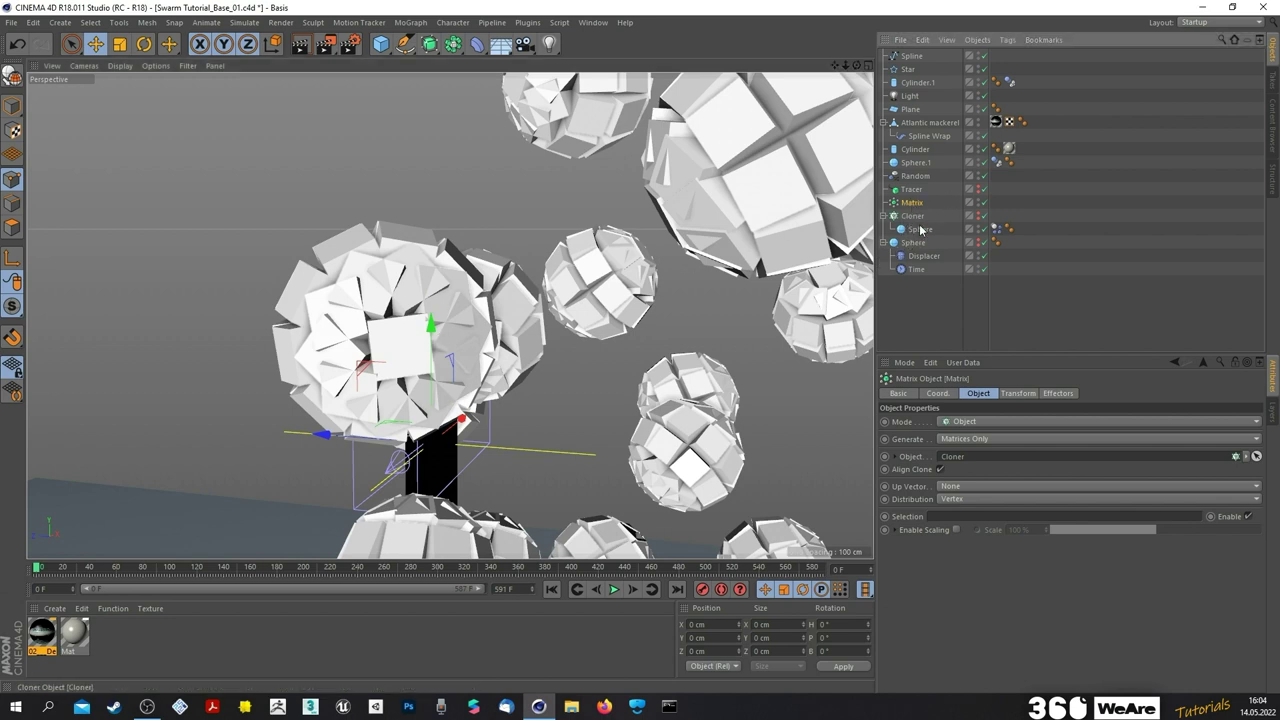
{"action": "left_click", "coordinate": [955, 505]}
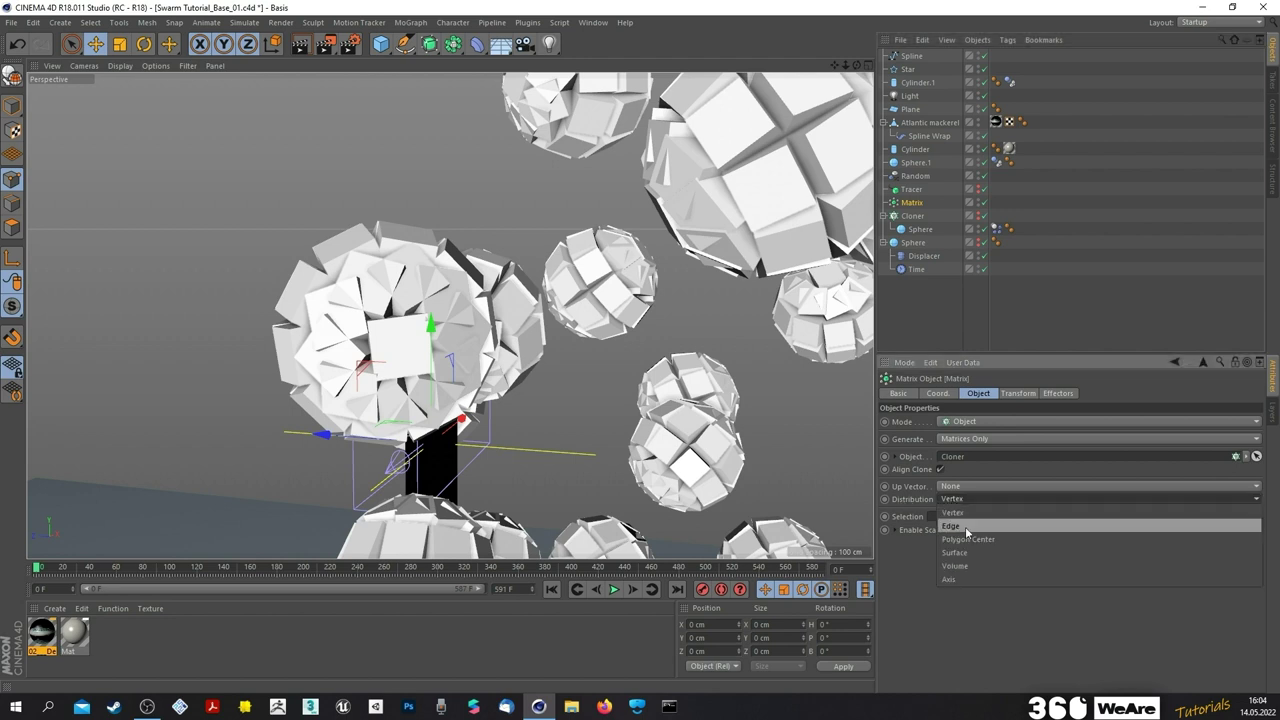
{"action": "left_click", "coordinate": [957, 581]}
{"action": "scroll", "coordinate": [451, 274], "scroll_direction": "down", "scroll_amount": 7}
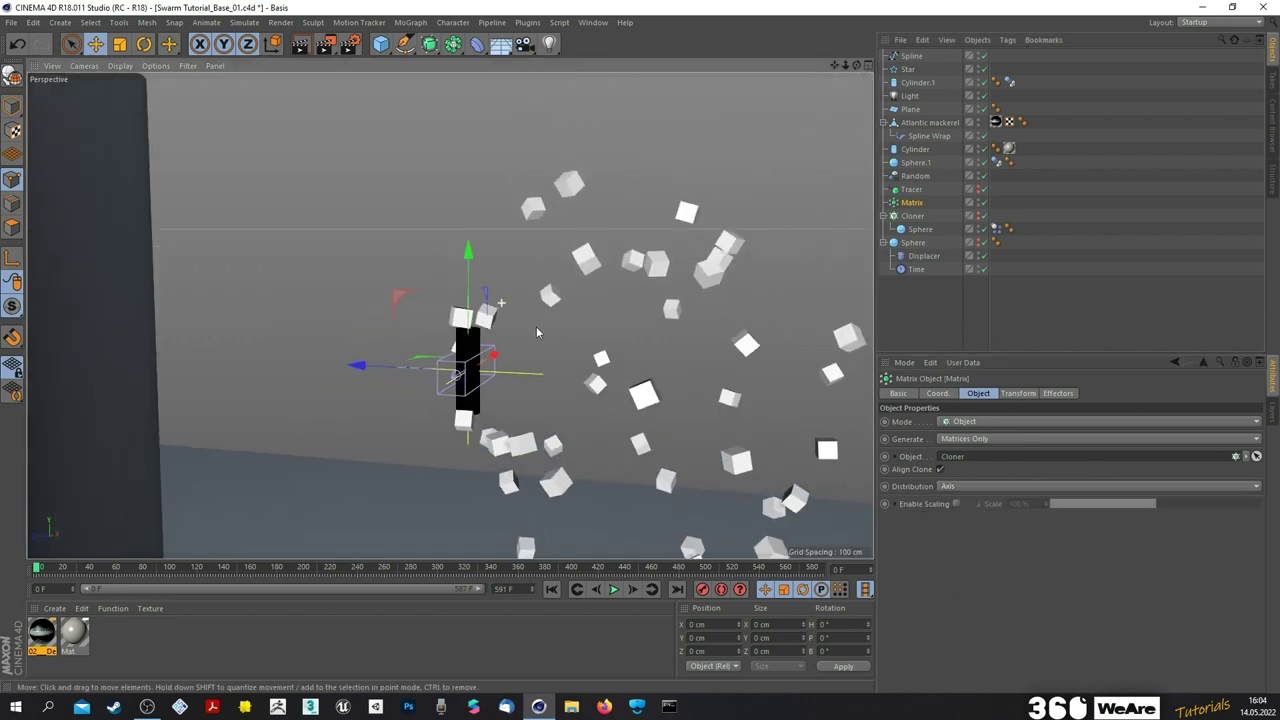
{"action": "left_click", "coordinate": [616, 591]}
{"action": "left_click", "coordinate": [617, 592]}
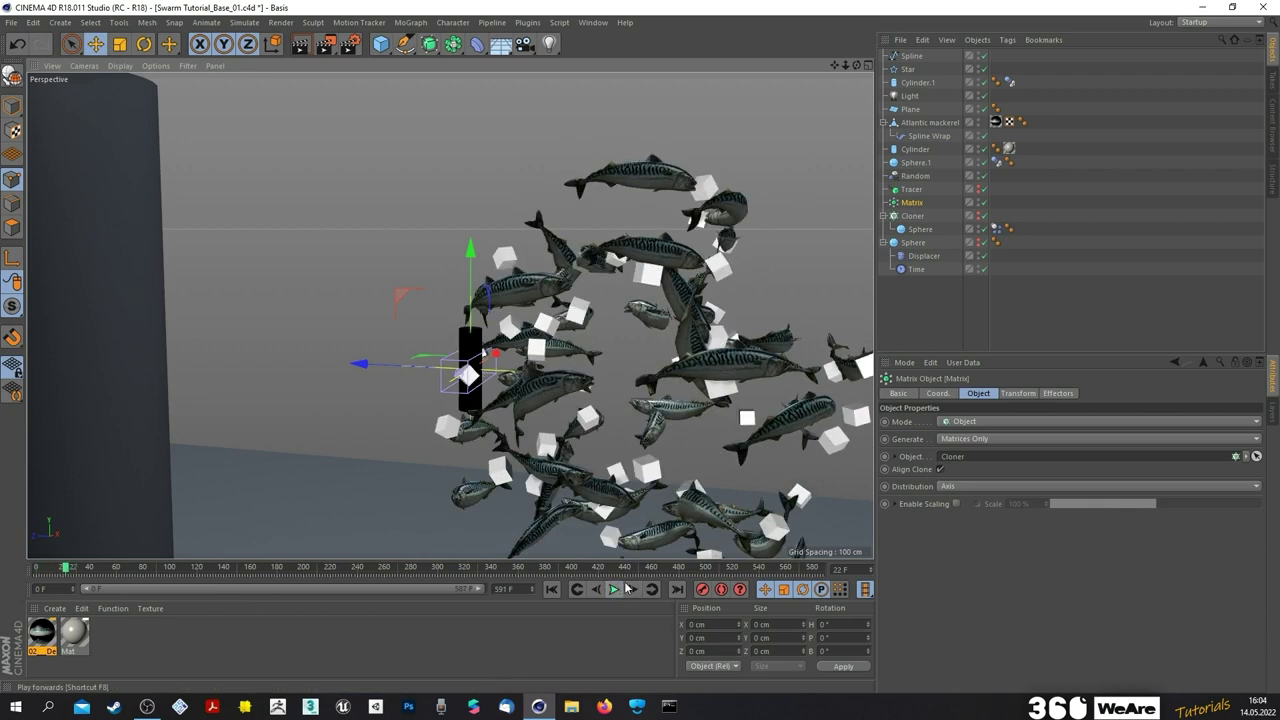
- Replace the Cloner with the Matrix in the Tracer's Trace Link and replay the animation from the start
{"action": "left_click", "coordinate": [911, 189]}
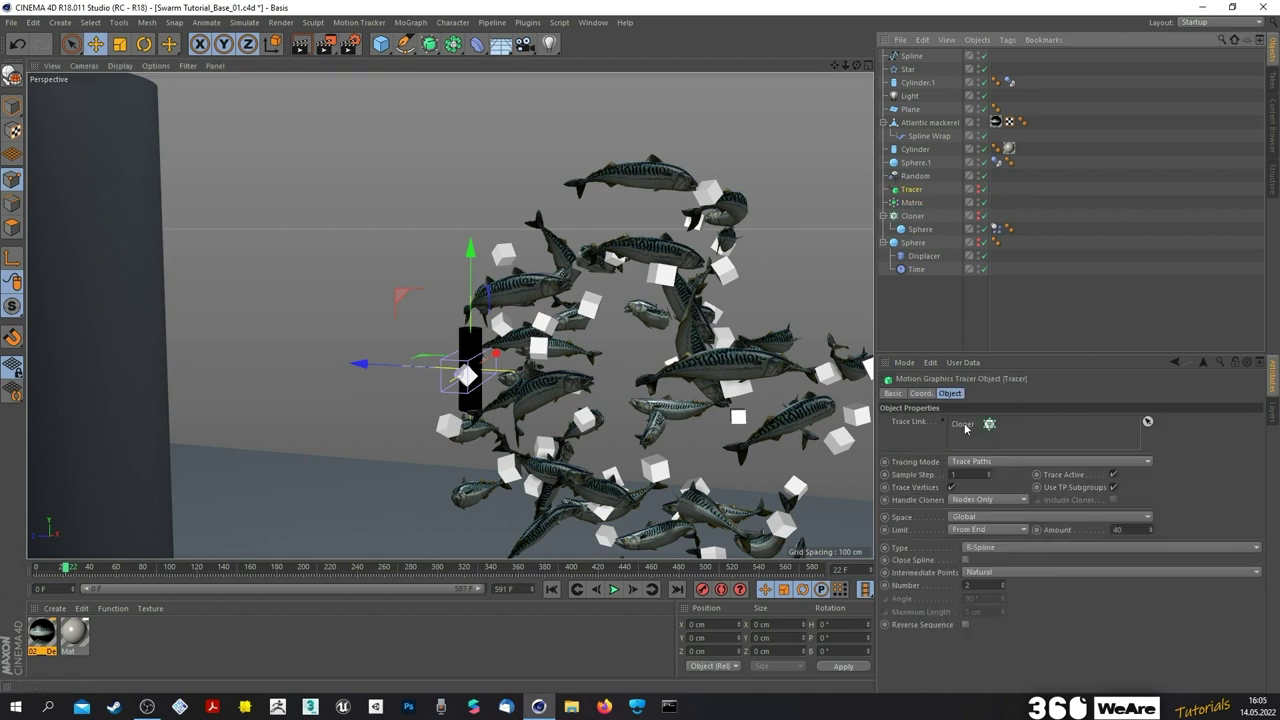
{"action": "left_click", "coordinate": [966, 427]}
{"action": "key", "text": "Delete"}
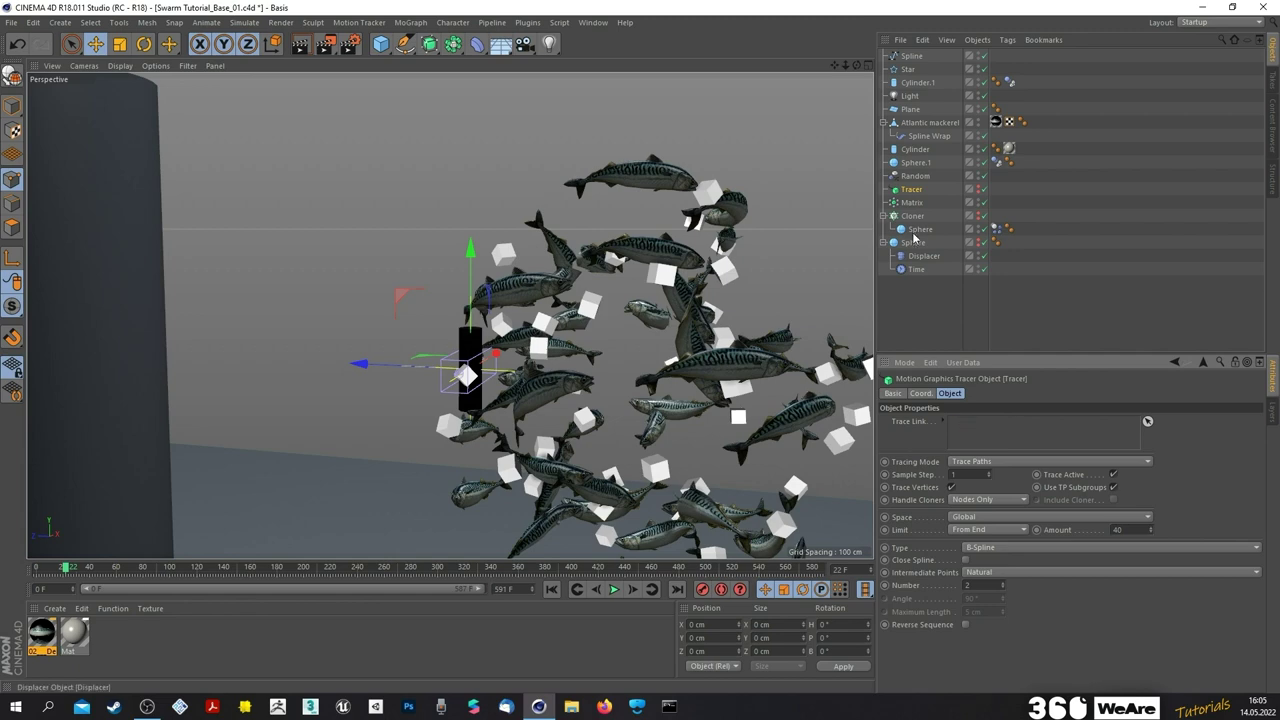
{"action": "left_click_drag", "start_coordinate": [910, 203], "coordinate": [986, 428]}
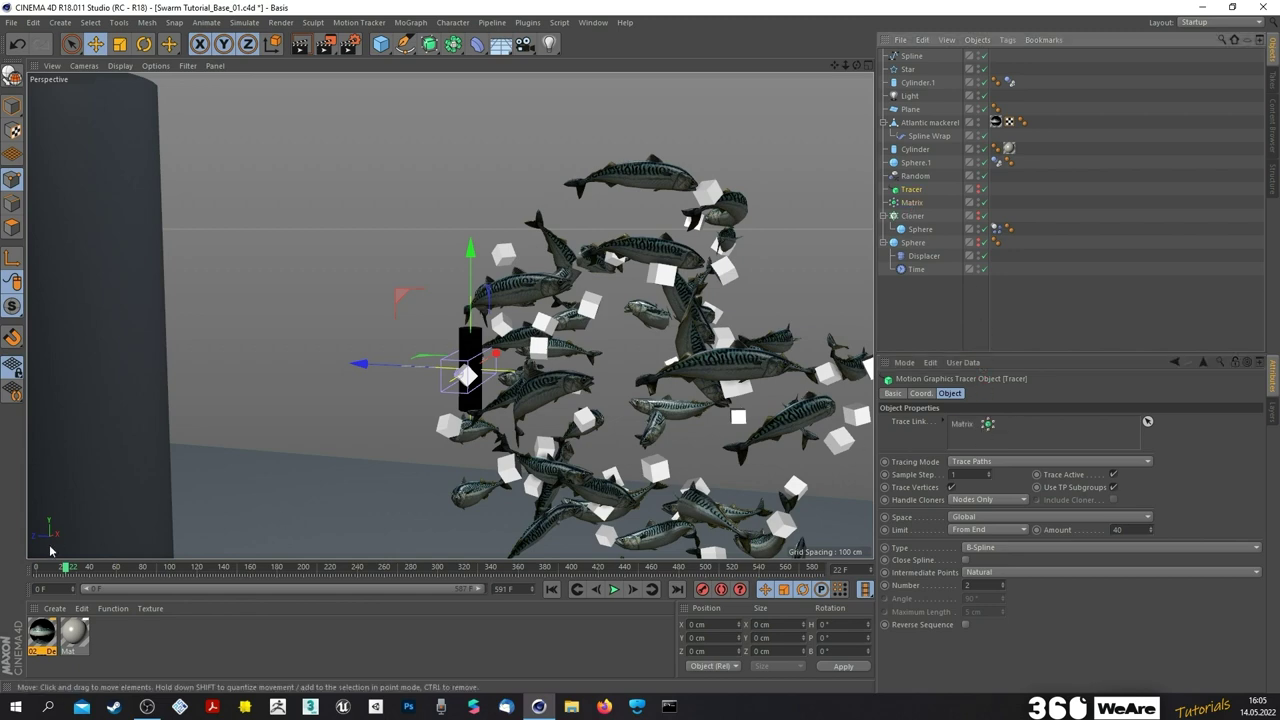
{"action": "left_click_drag", "start_coordinate": [77, 568], "coordinate": [36, 568]}
{"action": "left_click", "coordinate": [614, 589]}
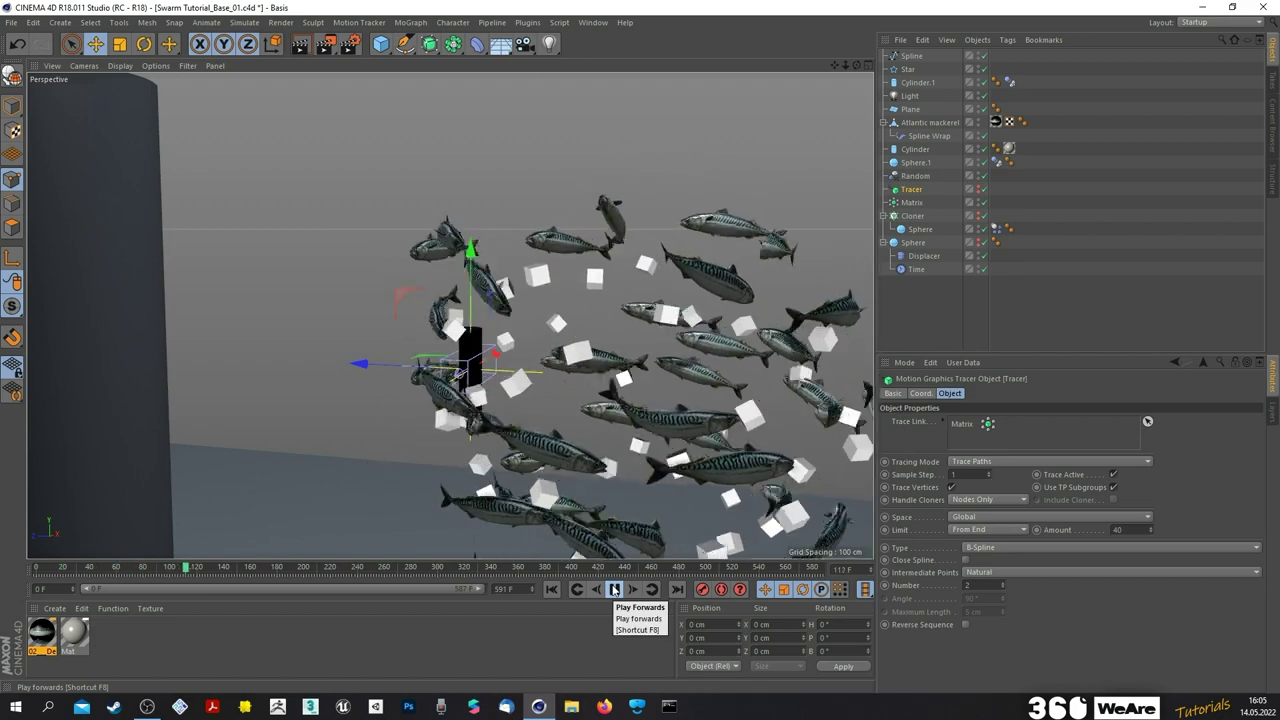
{"action": "left_click", "coordinate": [614, 589]}
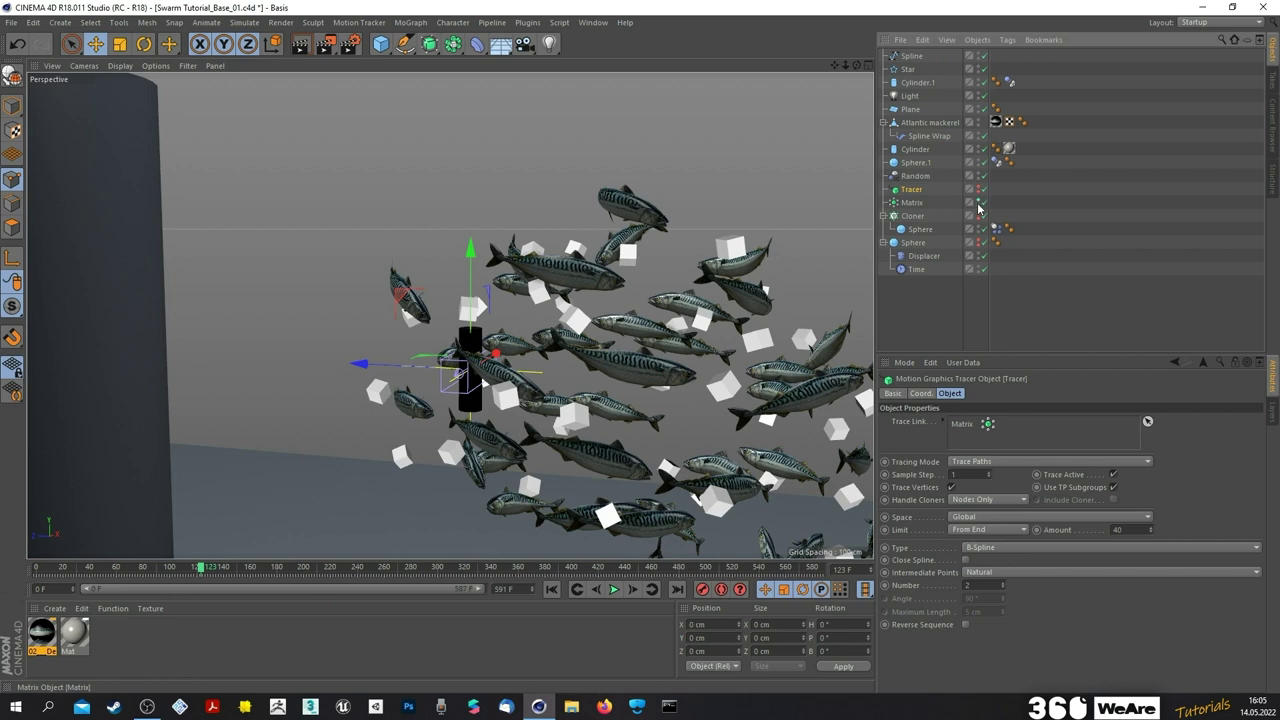
- Hide the Matrix in both the viewport and the render
{"action": "double_click", "coordinate": [979, 201]}
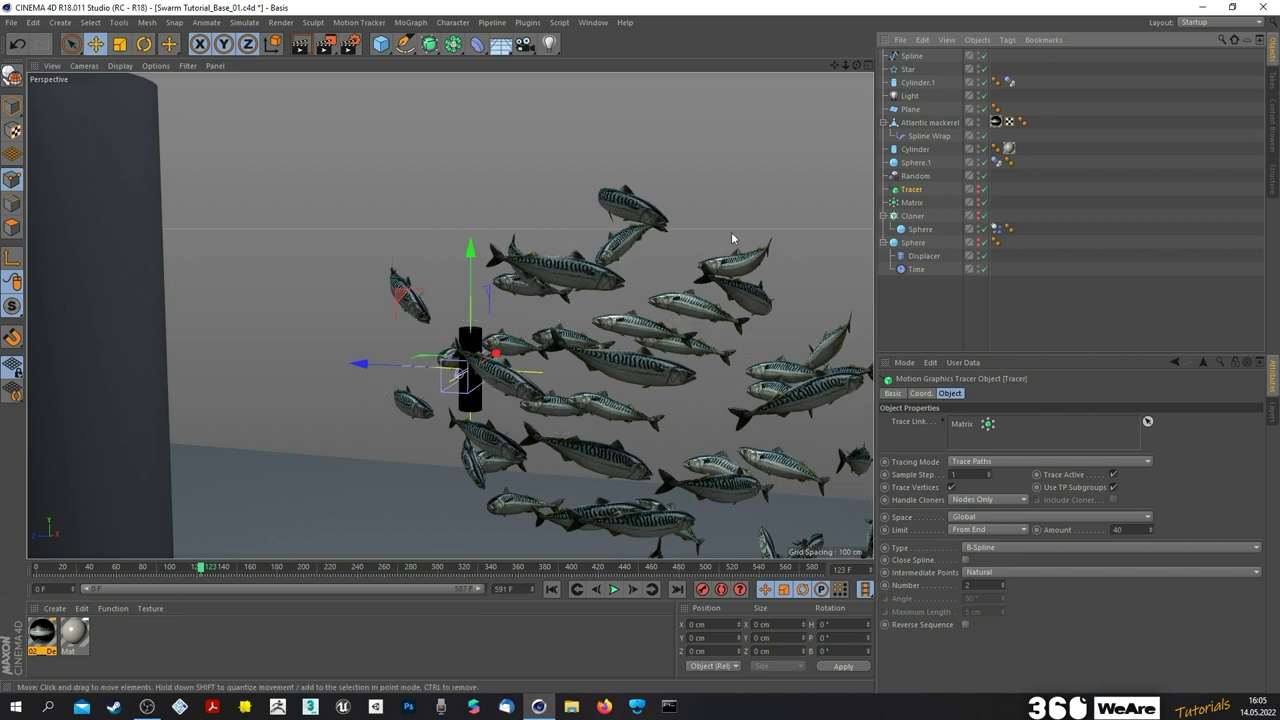
{"action": "scroll", "coordinate": [669, 263], "scroll_direction": "down", "scroll_amount": 3}
{"action": "left_click_drag", "start_coordinate": [834, 65], "coordinate": [764, 48]}
{"action": "middle_click_drag", "start_coordinate": [616, 233], "coordinate": [574, 233], "text": "alt"}
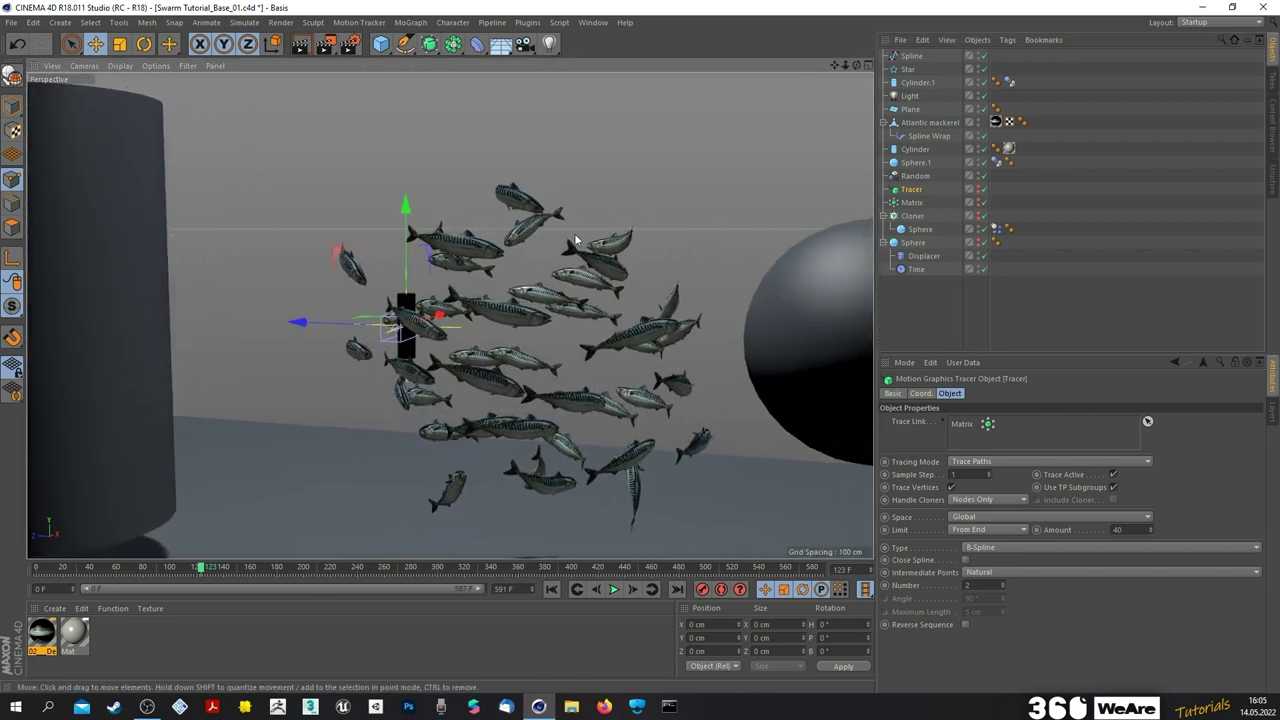
{"action": "scroll", "coordinate": [574, 238], "scroll_direction": "up", "scroll_amount": 2}
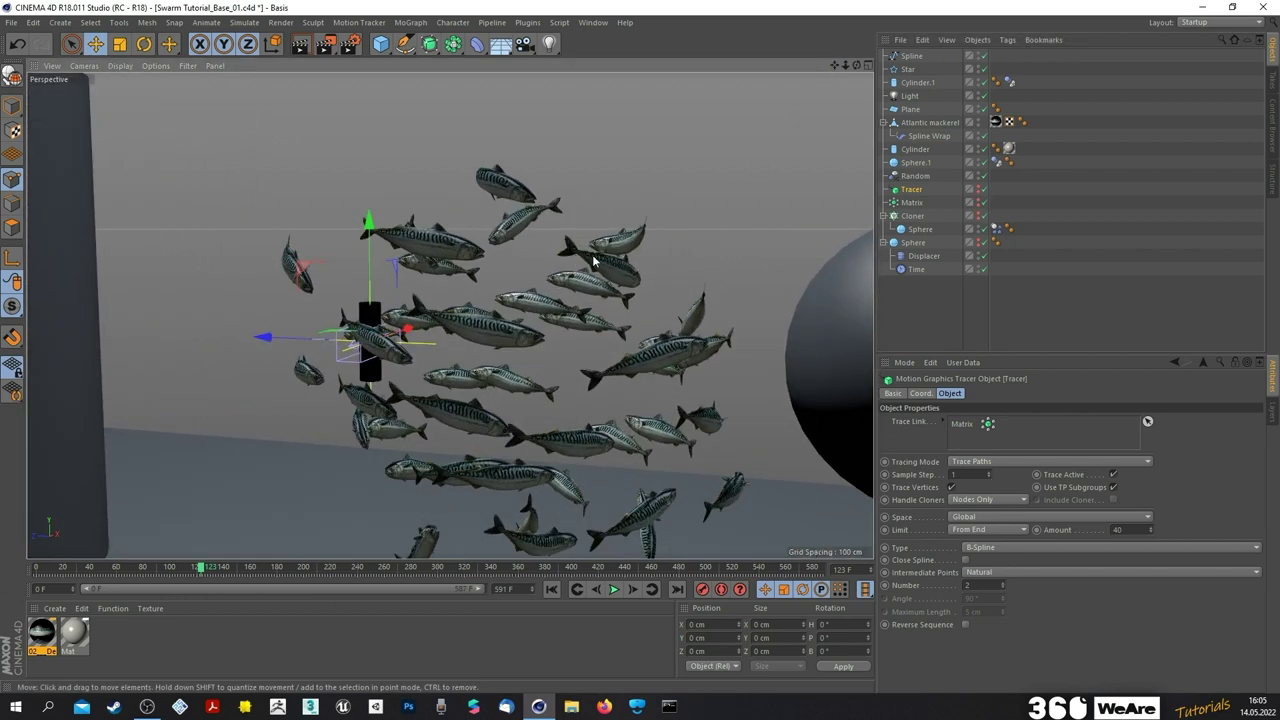
- Show the Cloner's spheres and the Tracer's splines in the viewport and inspect the fish from the opposite side
{"action": "left_click", "coordinate": [980, 216]}
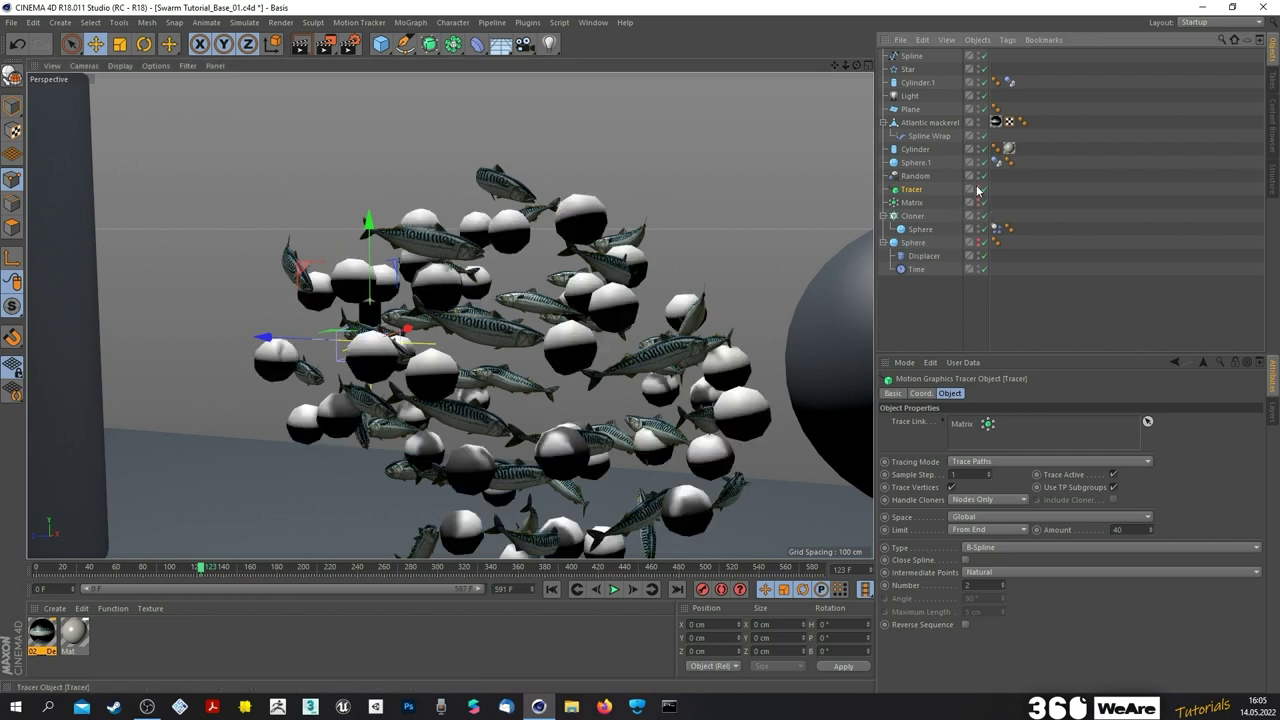
{"action": "left_click", "coordinate": [978, 188]}
{"action": "mouse_move", "coordinate": [857, 66]}
{"action": "left_mouse_down"}
{"action": "mouse_move", "coordinate": [855, 100]}
{"action": "mouse_move", "coordinate": [960, 230]}
{"action": "mouse_move", "coordinate": [1070, 95]}
{"action": "left_mouse_up"}
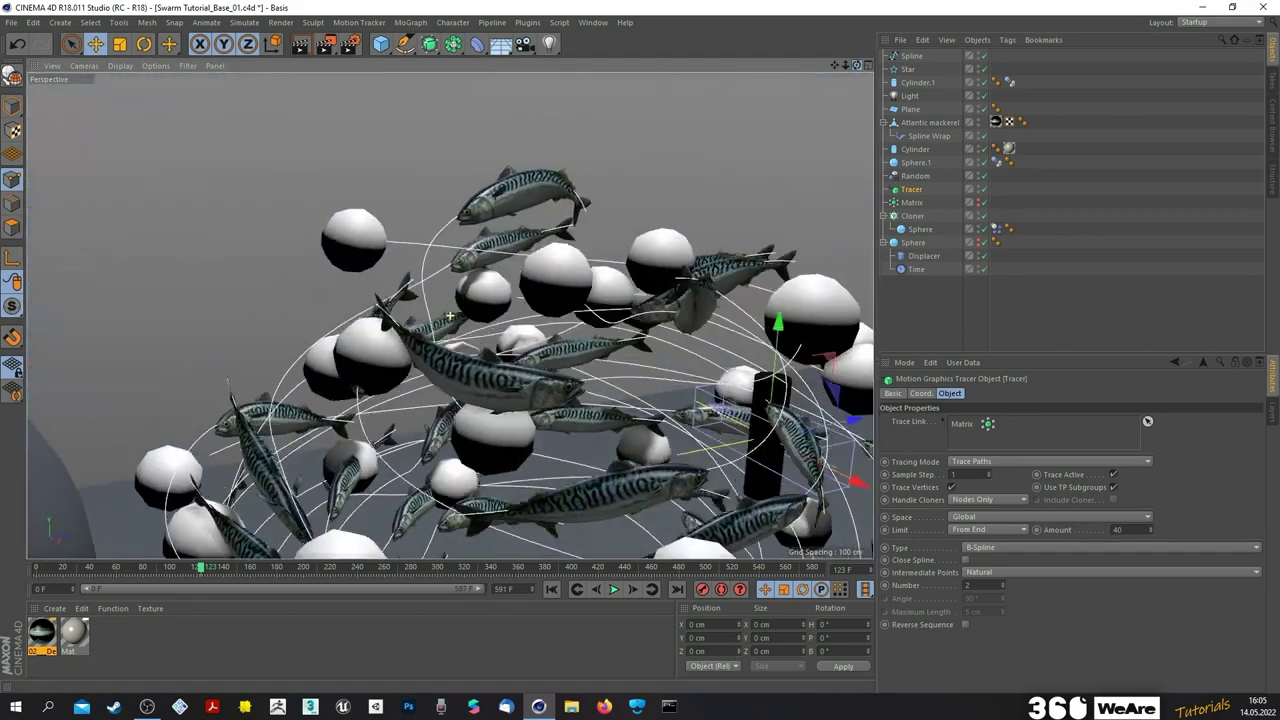
{"action": "left_click_drag", "start_coordinate": [450, 316], "coordinate": [458, 300], "text": "alt"}
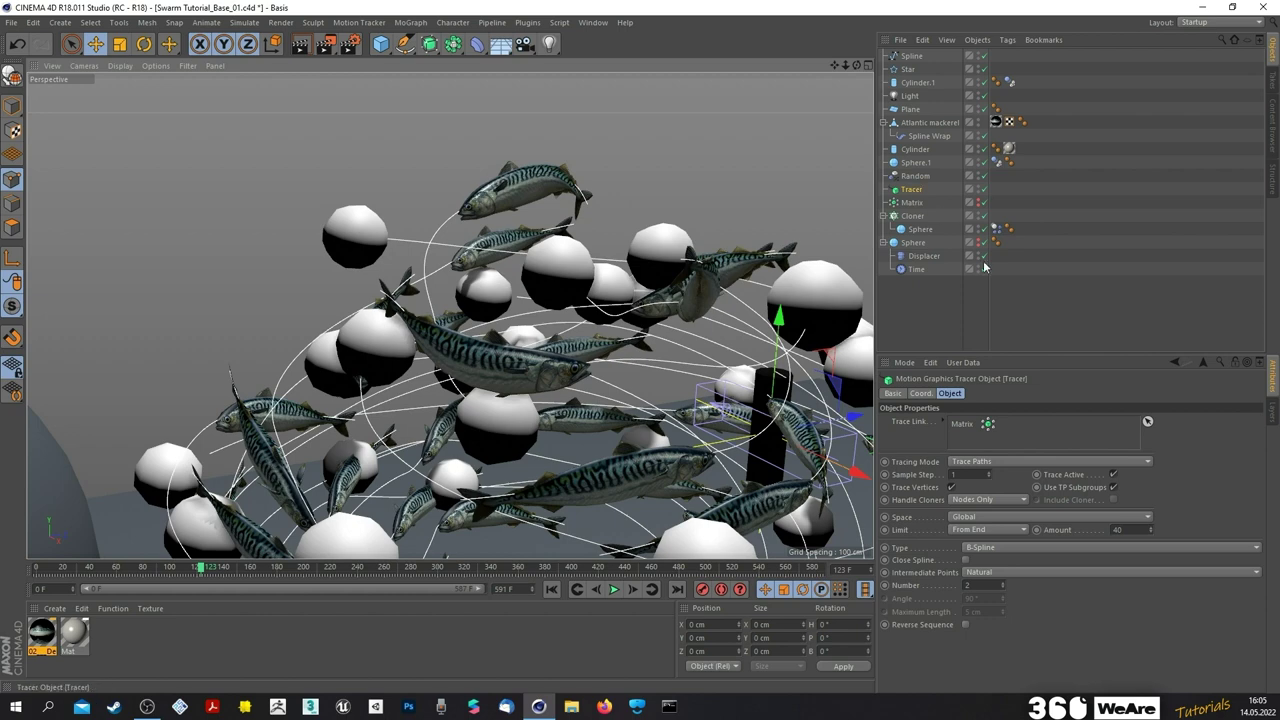
- Enable Reverse Sequence on the Tracer and replay the animation from the start
{"action": "left_click", "coordinate": [965, 625]}
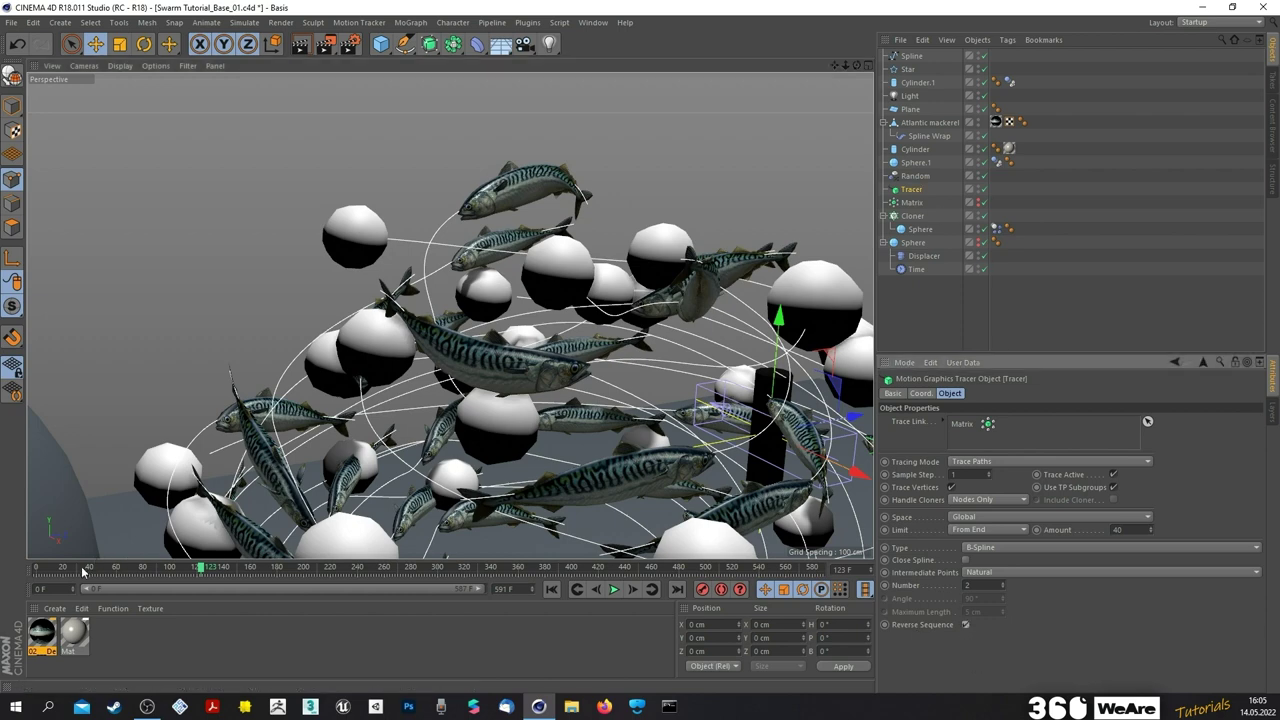
{"action": "left_click_drag", "start_coordinate": [82, 568], "coordinate": [2, 569]}
{"action": "left_click", "coordinate": [614, 590]}
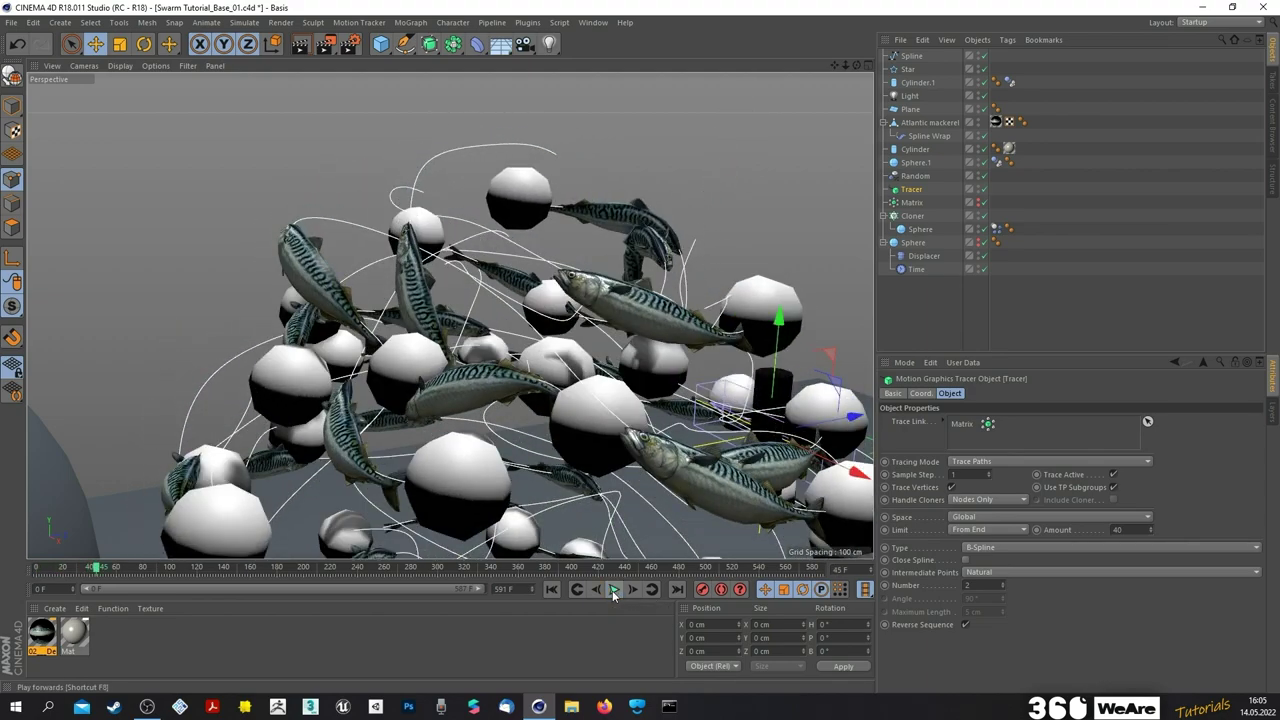
{"action": "left_click", "coordinate": [614, 590]}
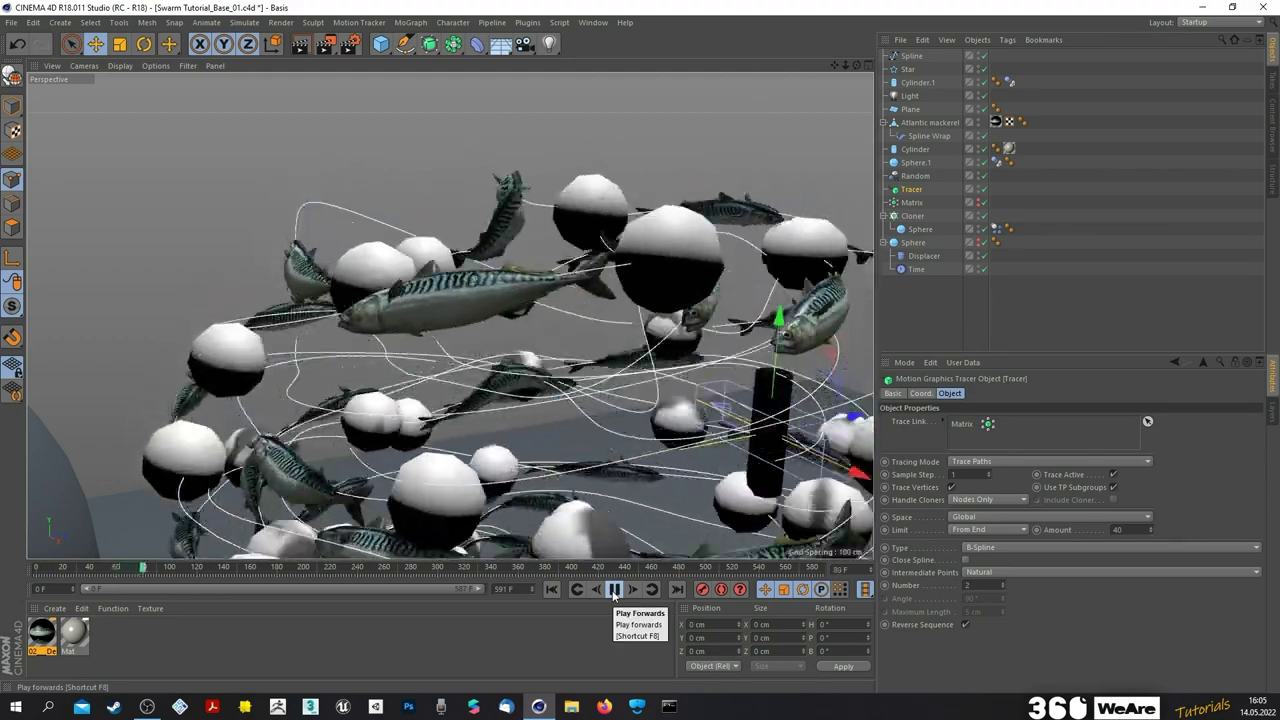
{"action": "left_click", "coordinate": [614, 590]}
- Set the Spline Wrap's Axis to +X and rewind the animation to frame 0
{"action": "left_click", "coordinate": [929, 135]}
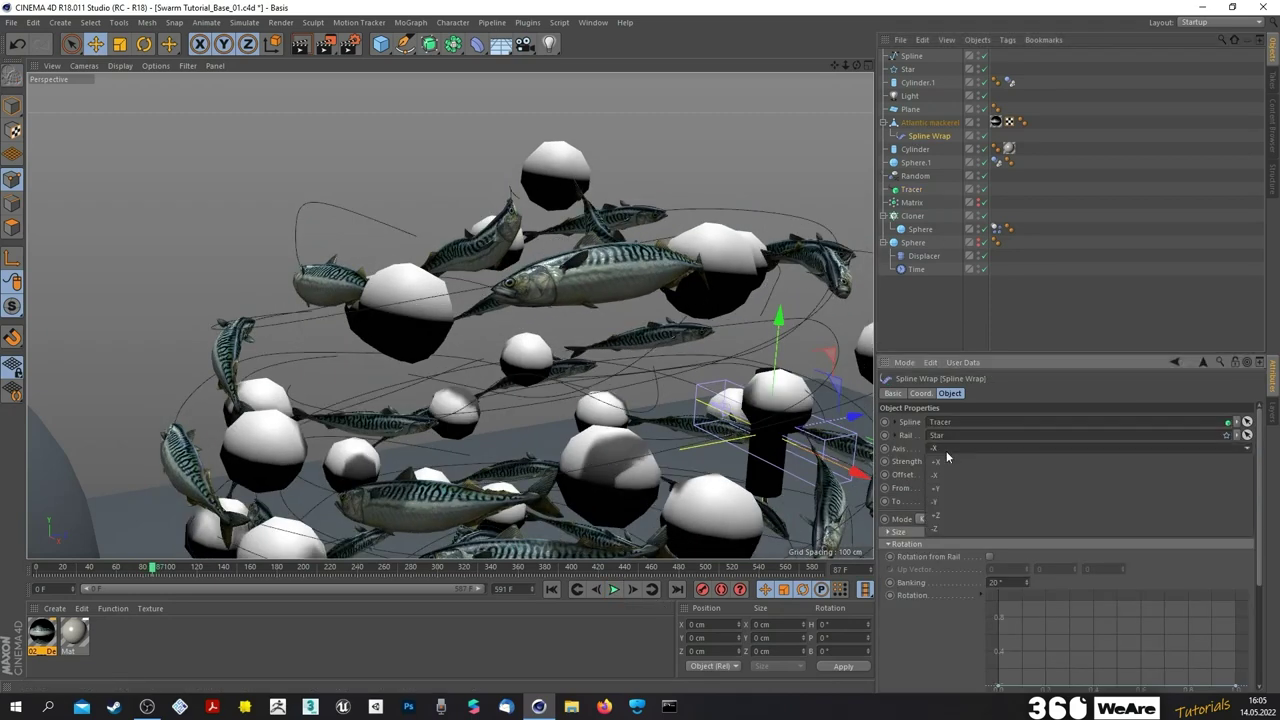
{"action": "left_click", "coordinate": [946, 450]}
{"action": "left_click", "coordinate": [954, 460]}
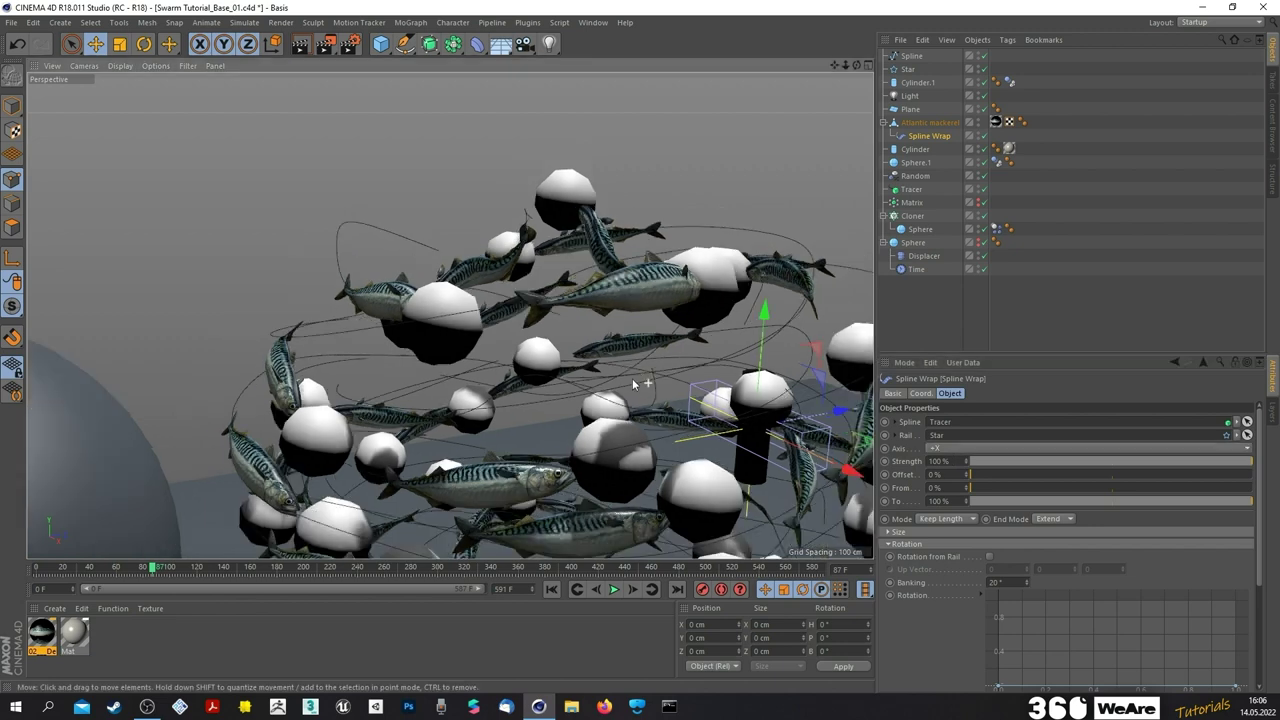
{"action": "left_click_drag", "start_coordinate": [855, 68], "coordinate": [841, 73]}
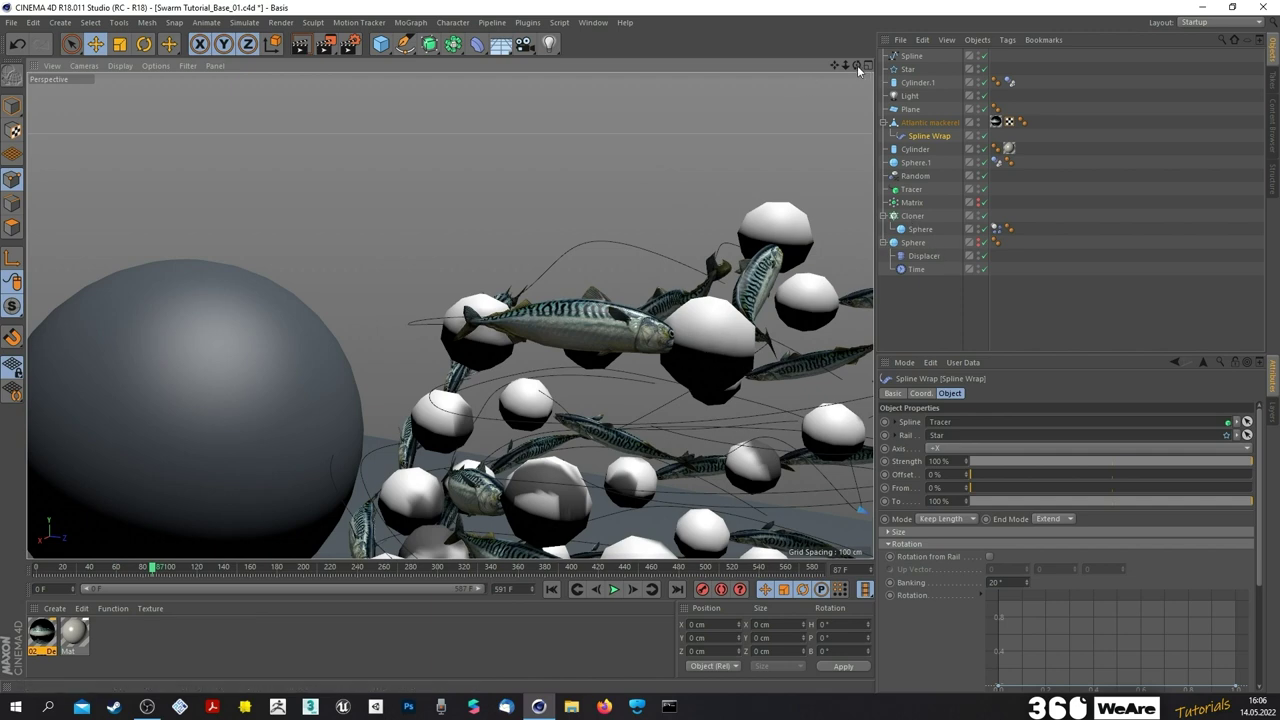
{"action": "mouse_move", "coordinate": [845, 66]}
{"action": "left_mouse_down"}
{"action": "mouse_move", "coordinate": [808, 45]}
{"action": "mouse_move", "coordinate": [862, 70]}
{"action": "mouse_move", "coordinate": [820, 68]}
{"action": "mouse_move", "coordinate": [860, 73]}
{"action": "left_mouse_up"}
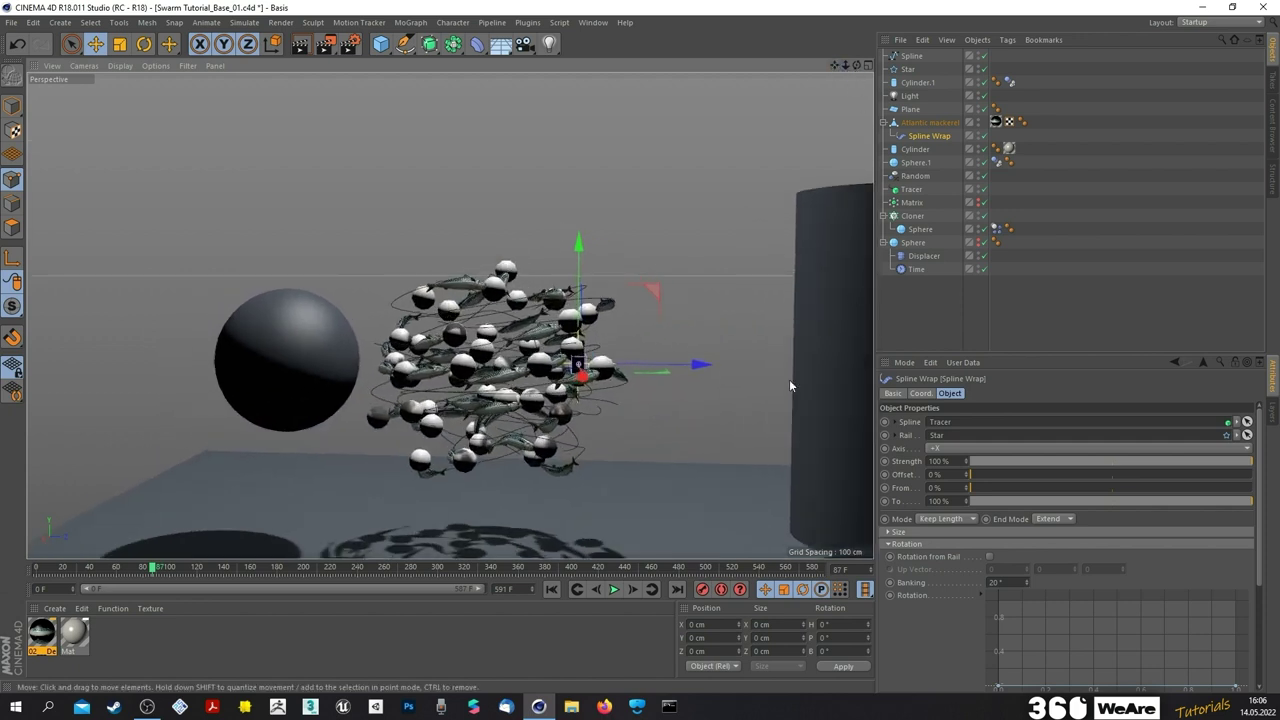
{"action": "left_click_drag", "start_coordinate": [154, 568], "coordinate": [34, 568]}
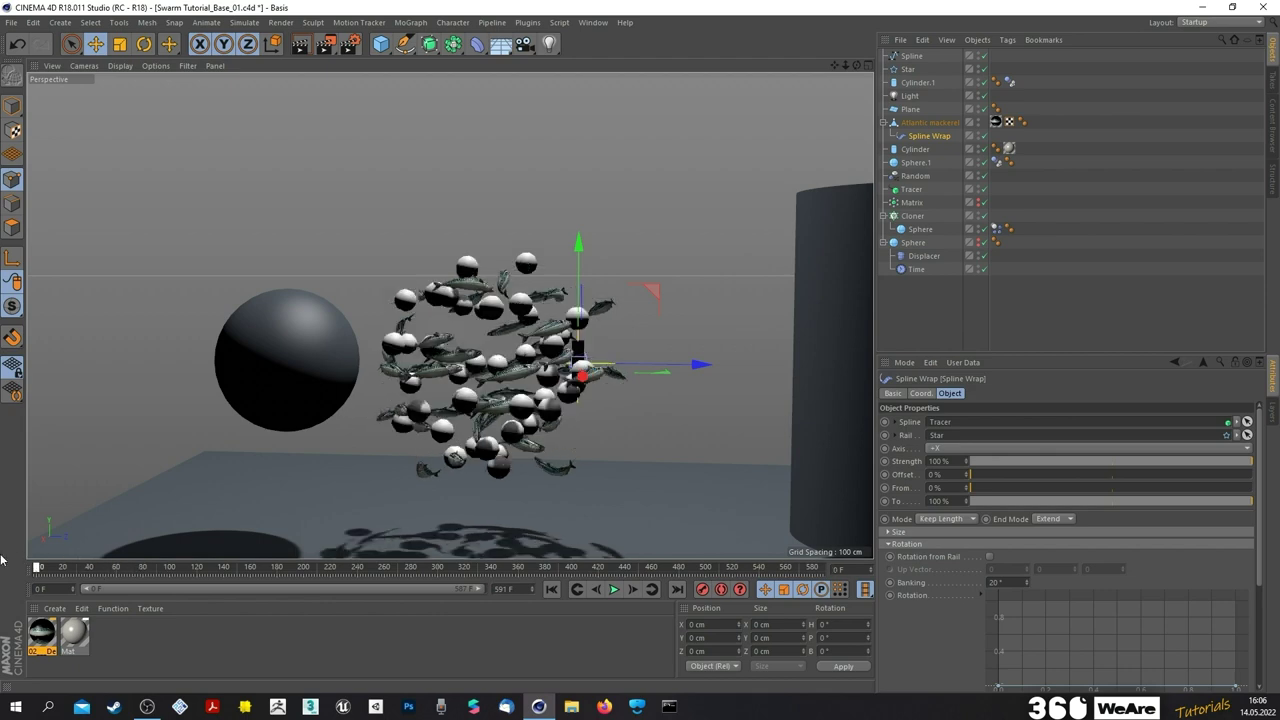
- Play the animation with the reoriented fish and stop it at around frame 114
{"action": "left_click", "coordinate": [614, 591]}
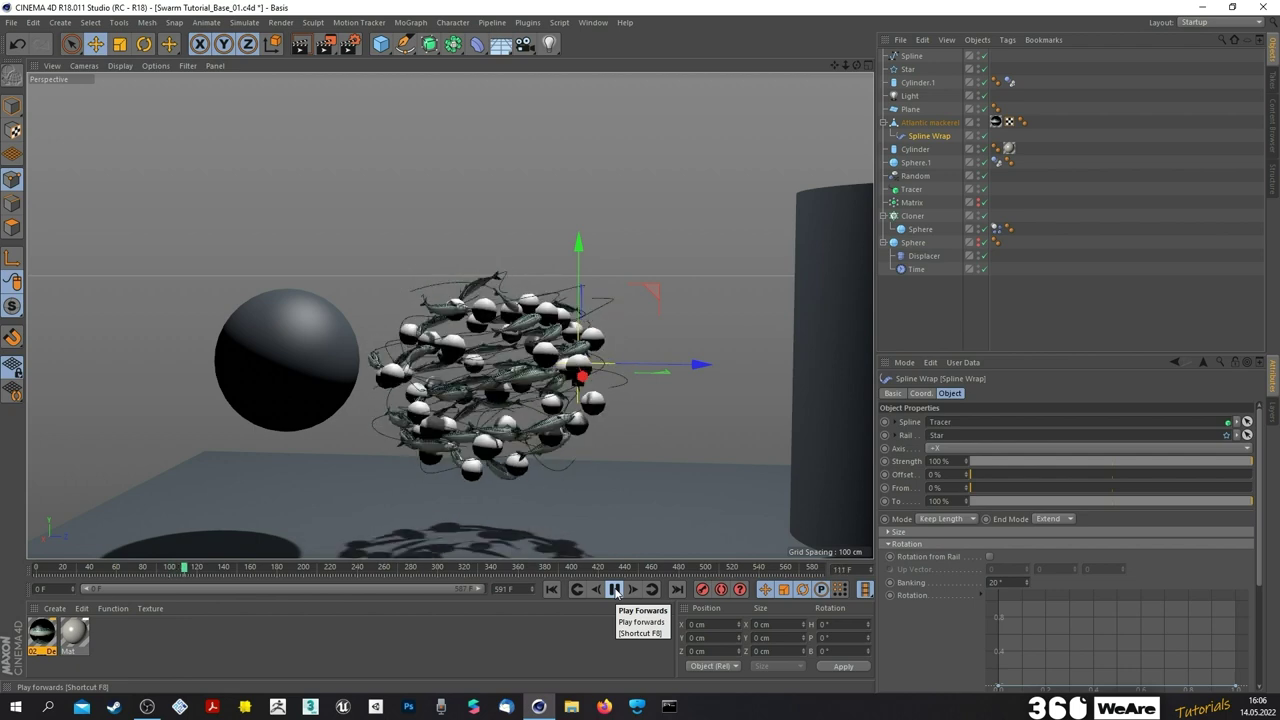
{"action": "left_click", "coordinate": [614, 589]}
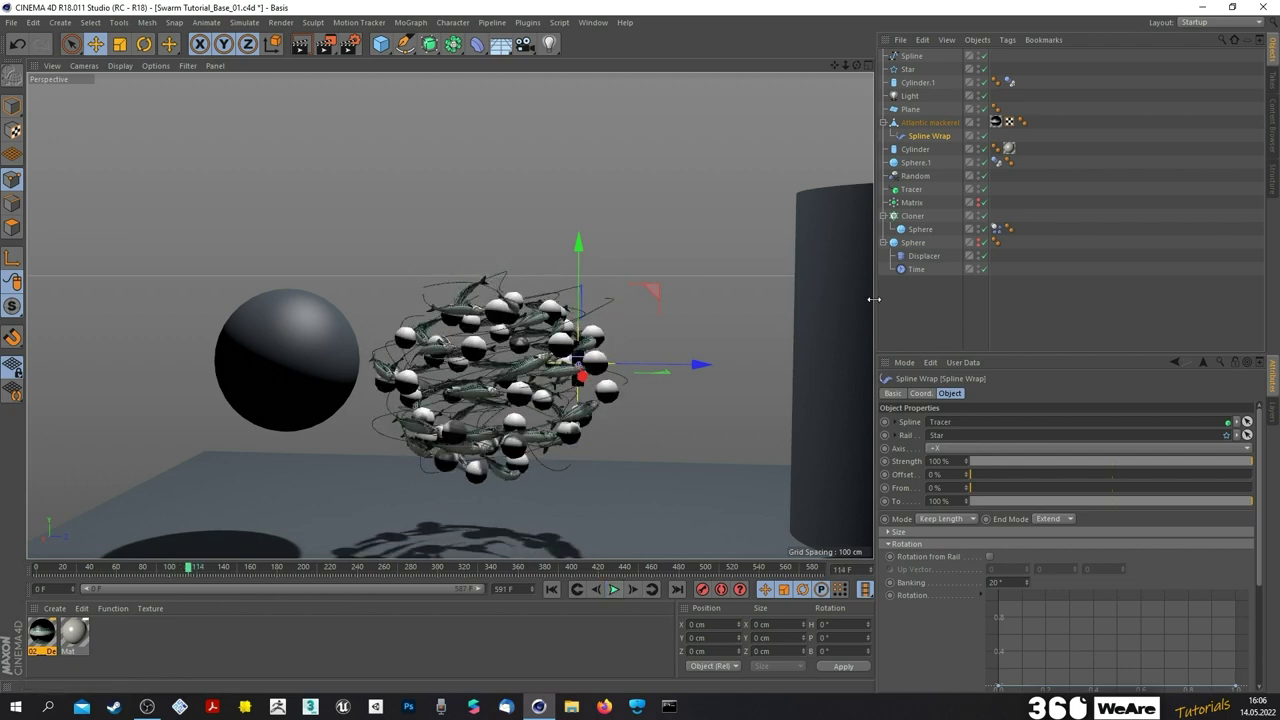
- Disable the Displacer, Time and existing Random effectors, hide the Cloner, and show the Matrix in the viewport
{"action": "left_click", "coordinate": [911, 202]}
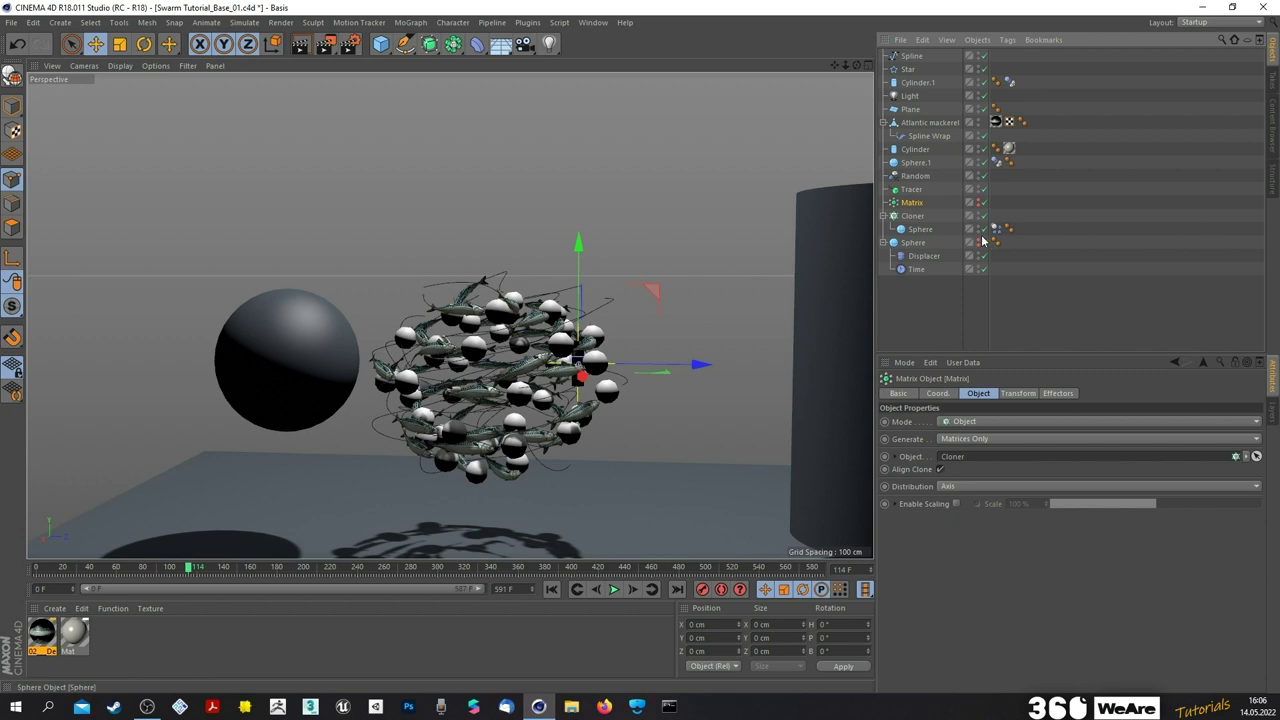
{"action": "scroll", "coordinate": [607, 315], "scroll_direction": "up", "scroll_amount": 2}
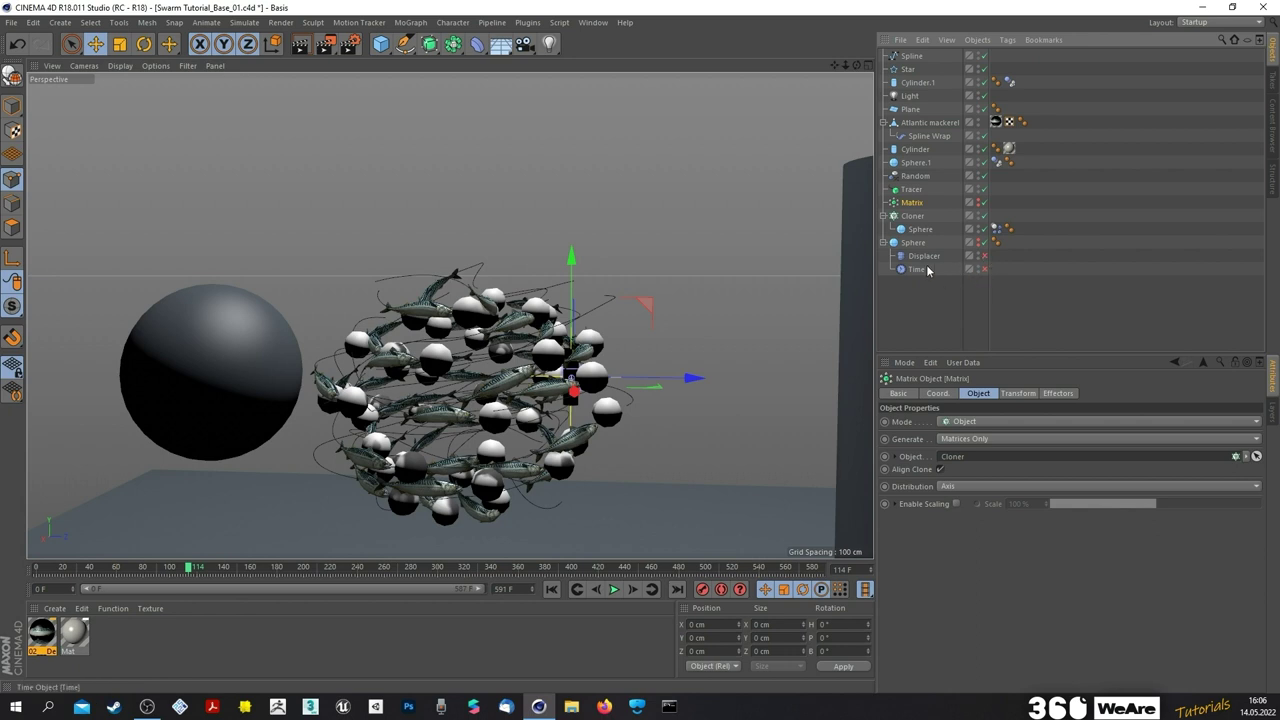
{"action": "left_click", "coordinate": [978, 226]}
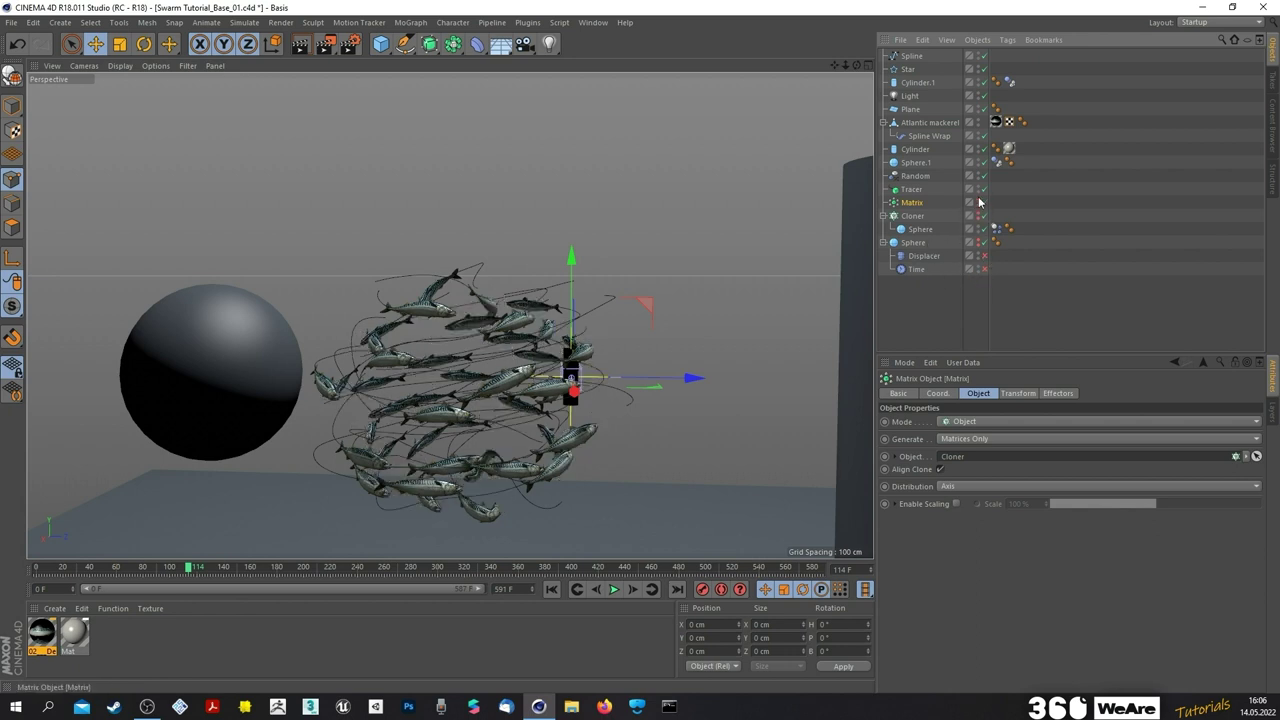
{"action": "left_click", "coordinate": [978, 203]}
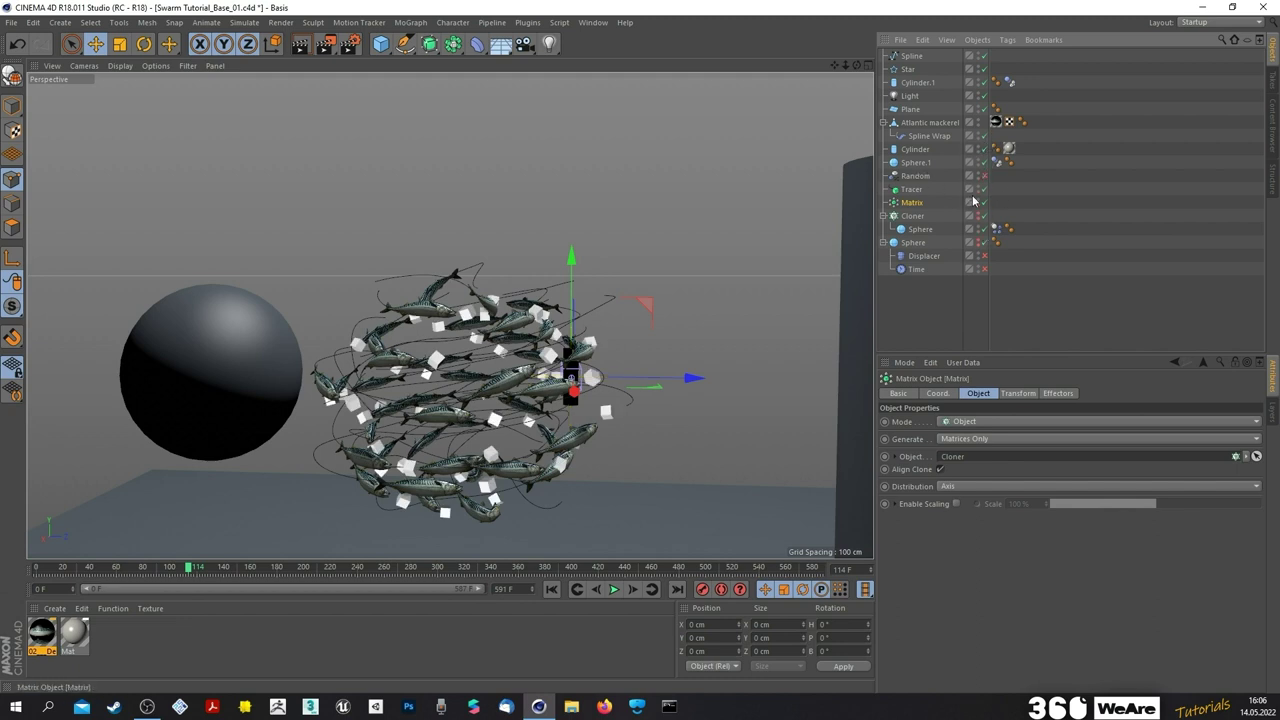
- Play the animation and disable the mackerel's Spline Wrap to leave just the Matrix points for inspection
{"action": "scroll", "coordinate": [654, 417], "scroll_direction": "down", "scroll_amount": 2}
{"action": "left_click", "coordinate": [615, 590]}
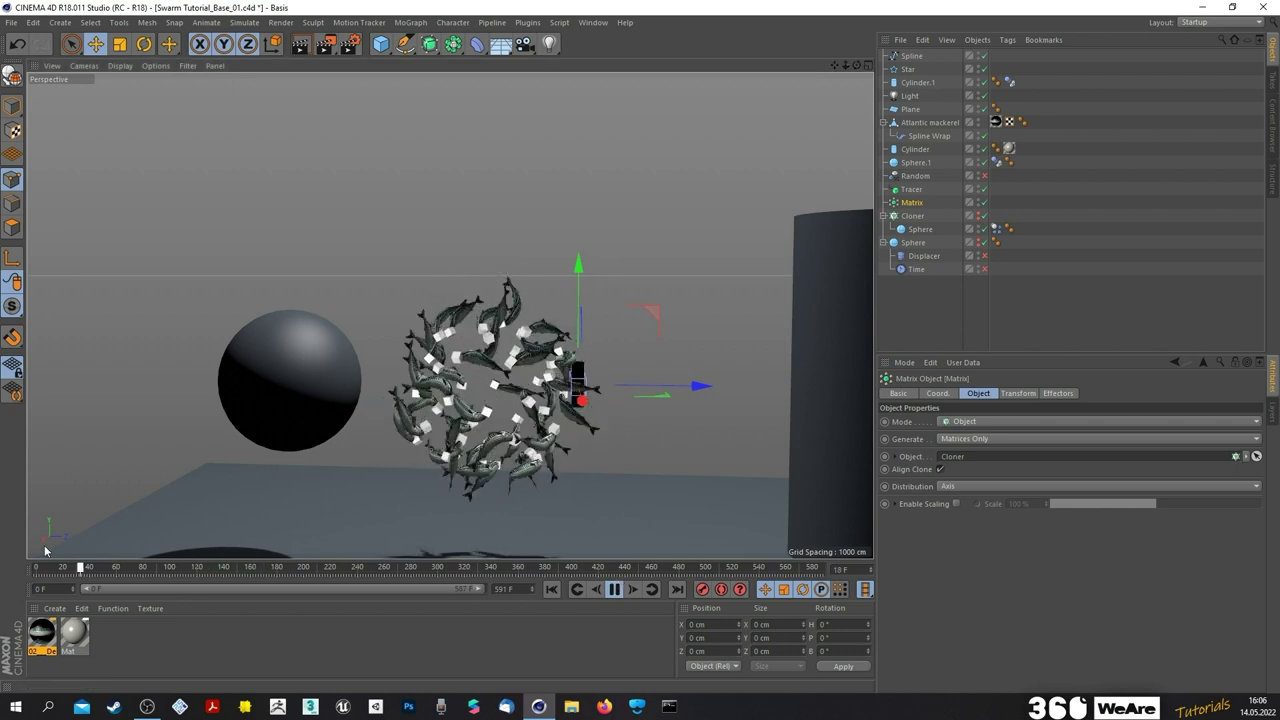
{"action": "left_click", "coordinate": [984, 135]}
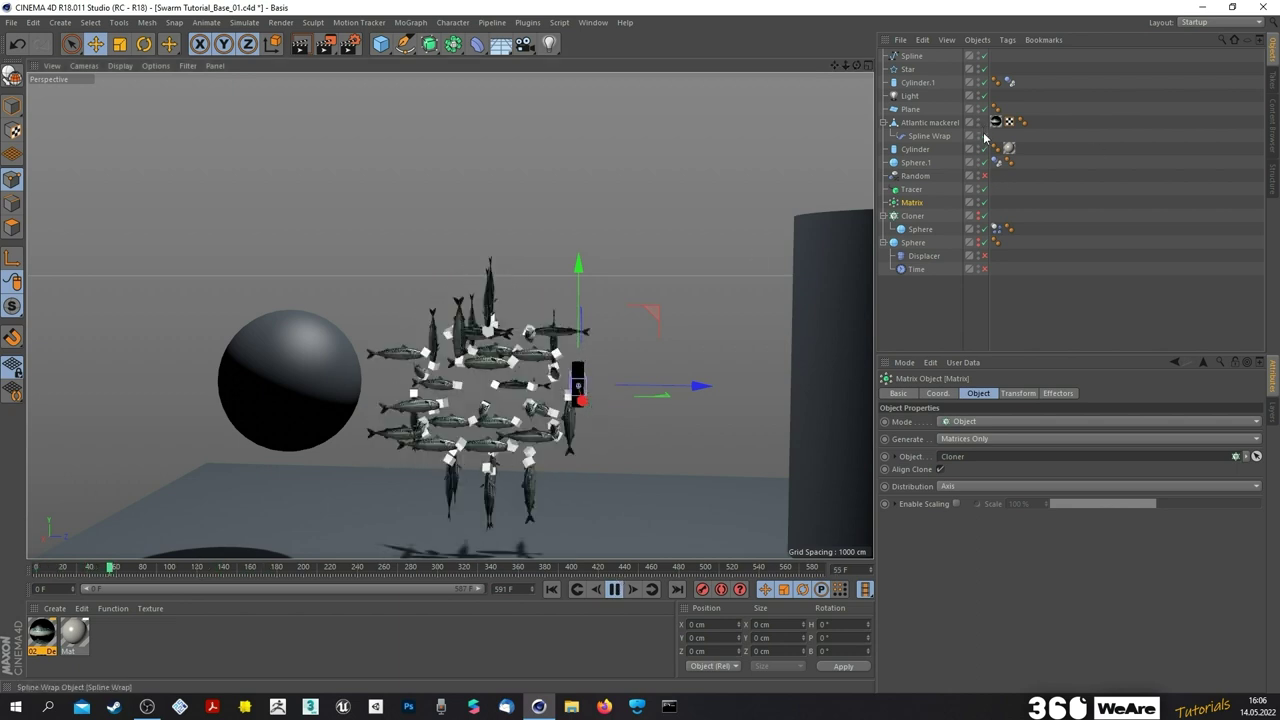
{"action": "scroll", "coordinate": [515, 397], "scroll_direction": "up", "scroll_amount": 2}
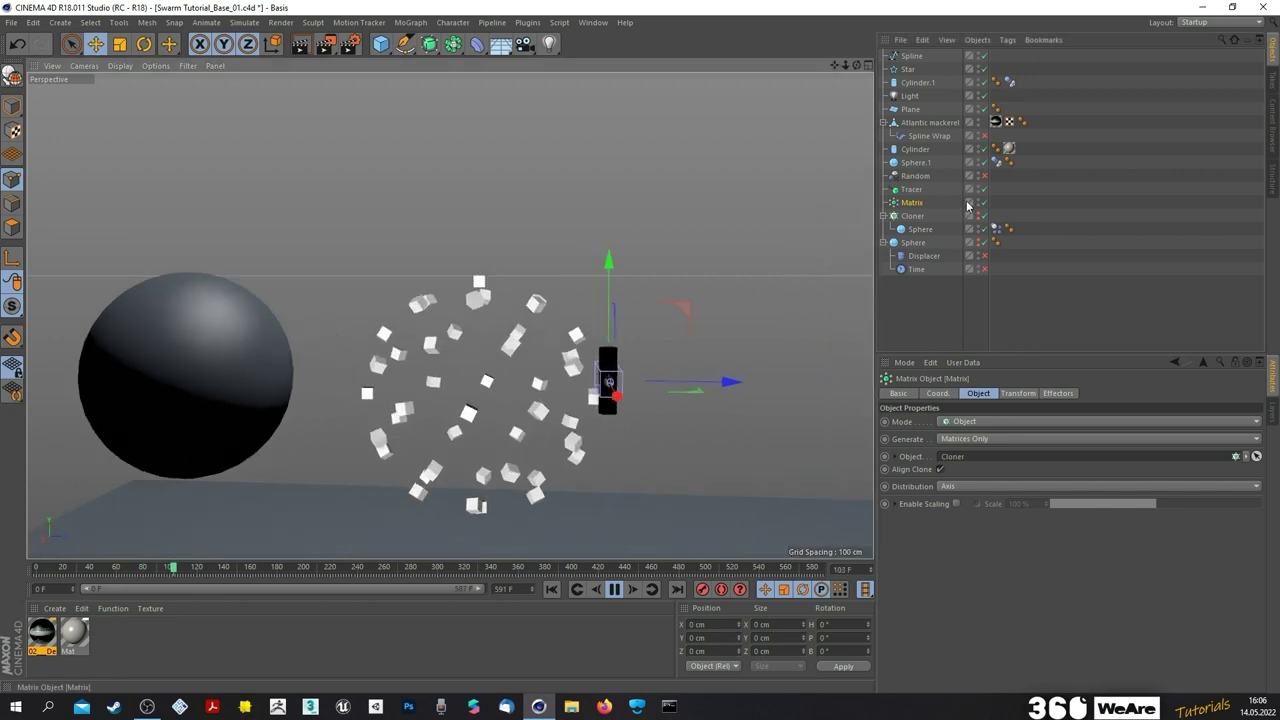
- Stop the playback and turn off Align Clone on the Matrix
{"action": "left_click", "coordinate": [617, 589]}
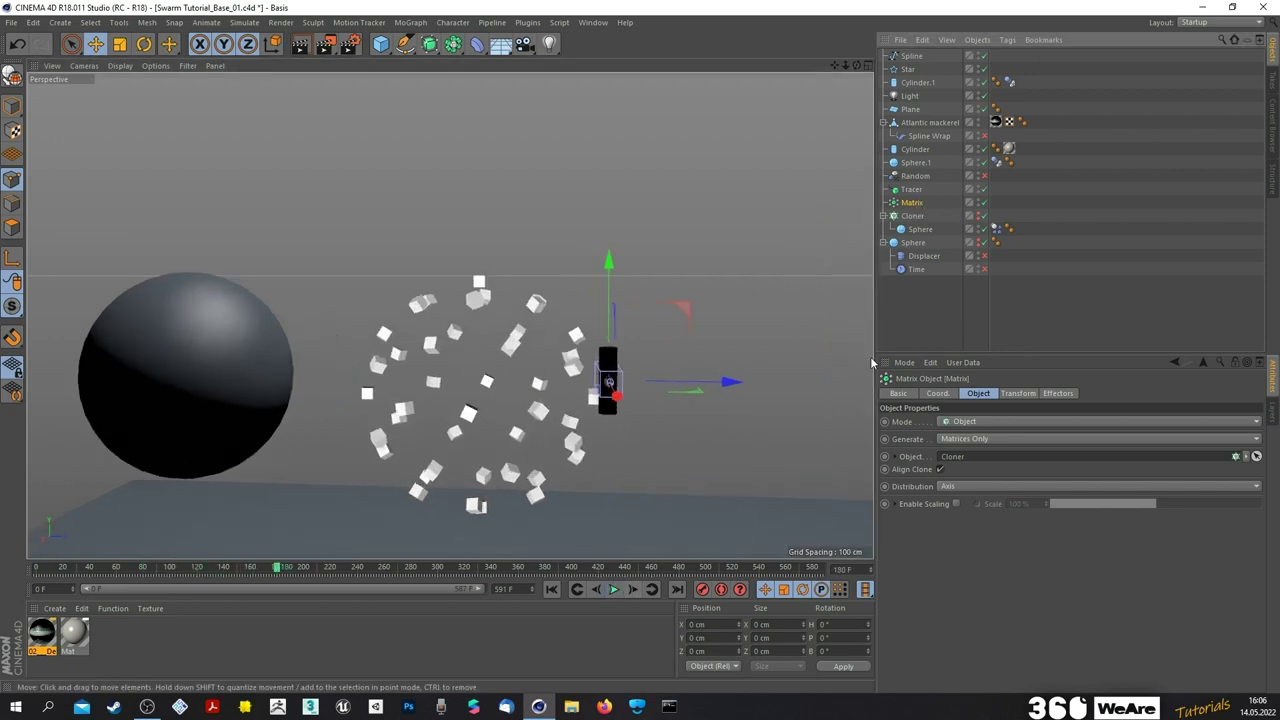
{"action": "left_click", "coordinate": [940, 470]}
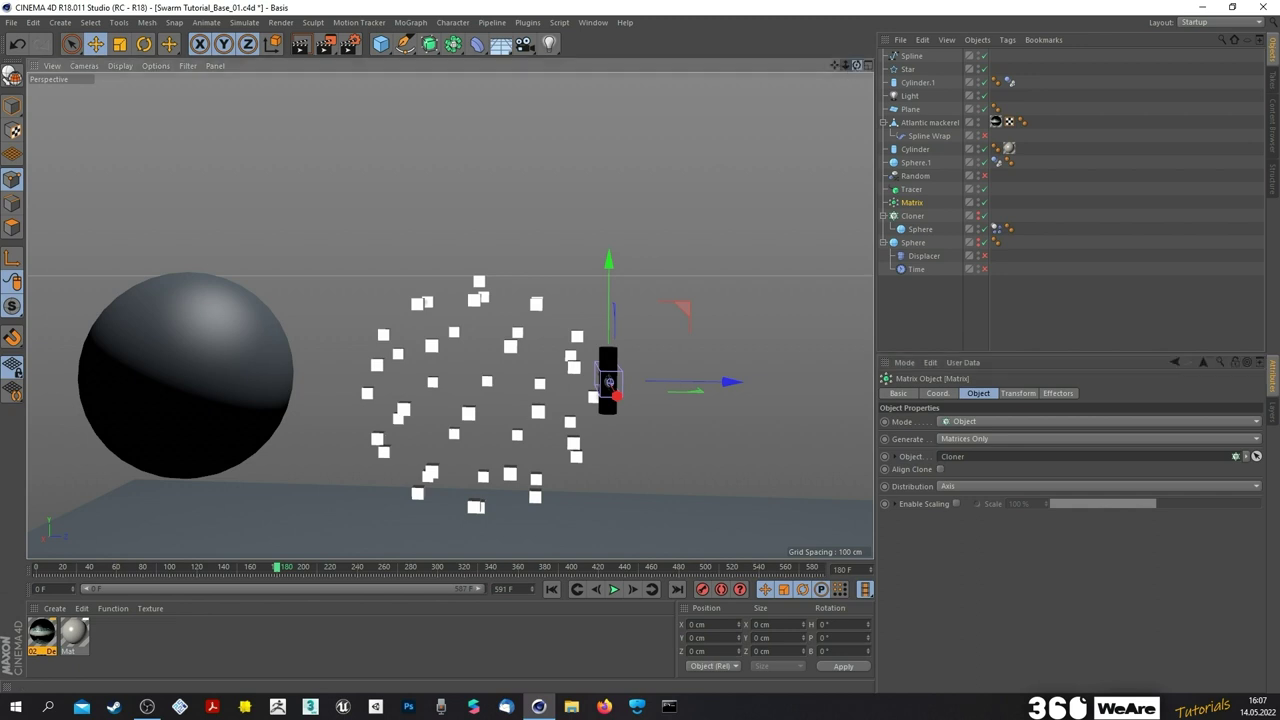
{"action": "left_click_drag", "start_coordinate": [857, 65], "coordinate": [900, 90]}
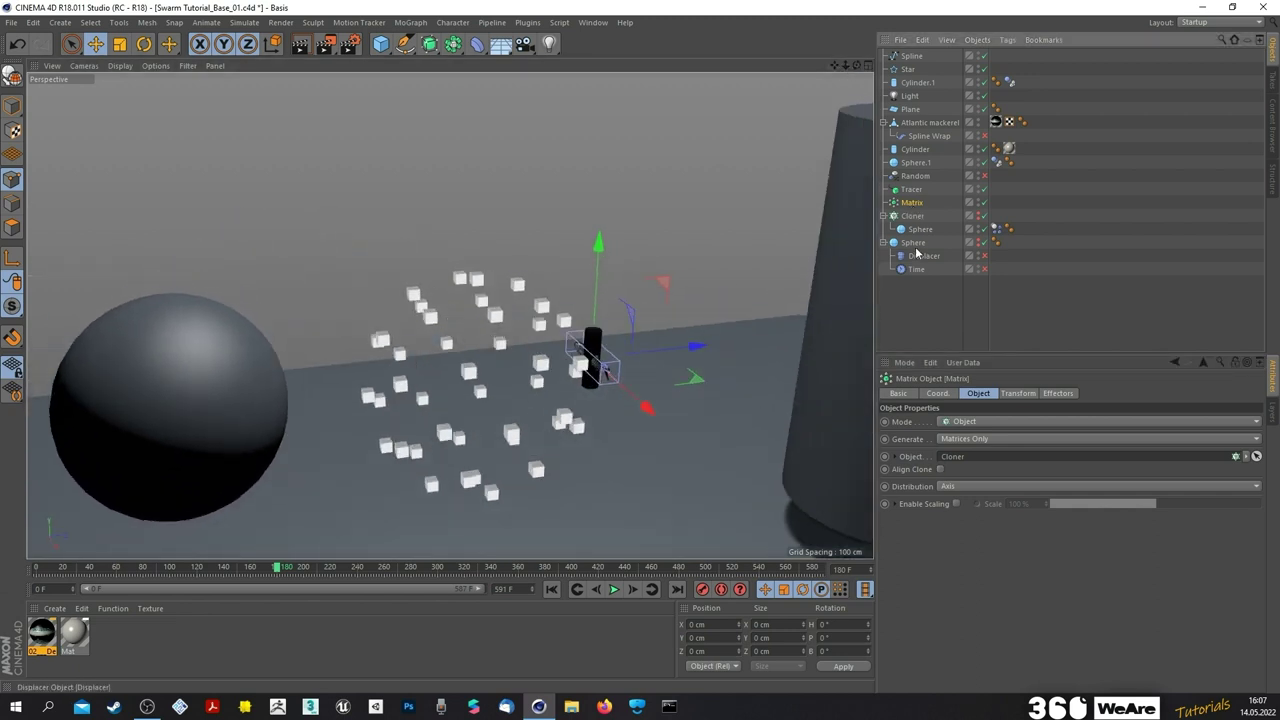
- Add a new Random effector to the Matrix and set its Random Mode to Noise
{"action": "left_click", "coordinate": [415, 22]}
{"action": "mouse_move", "coordinate": [440, 42]}
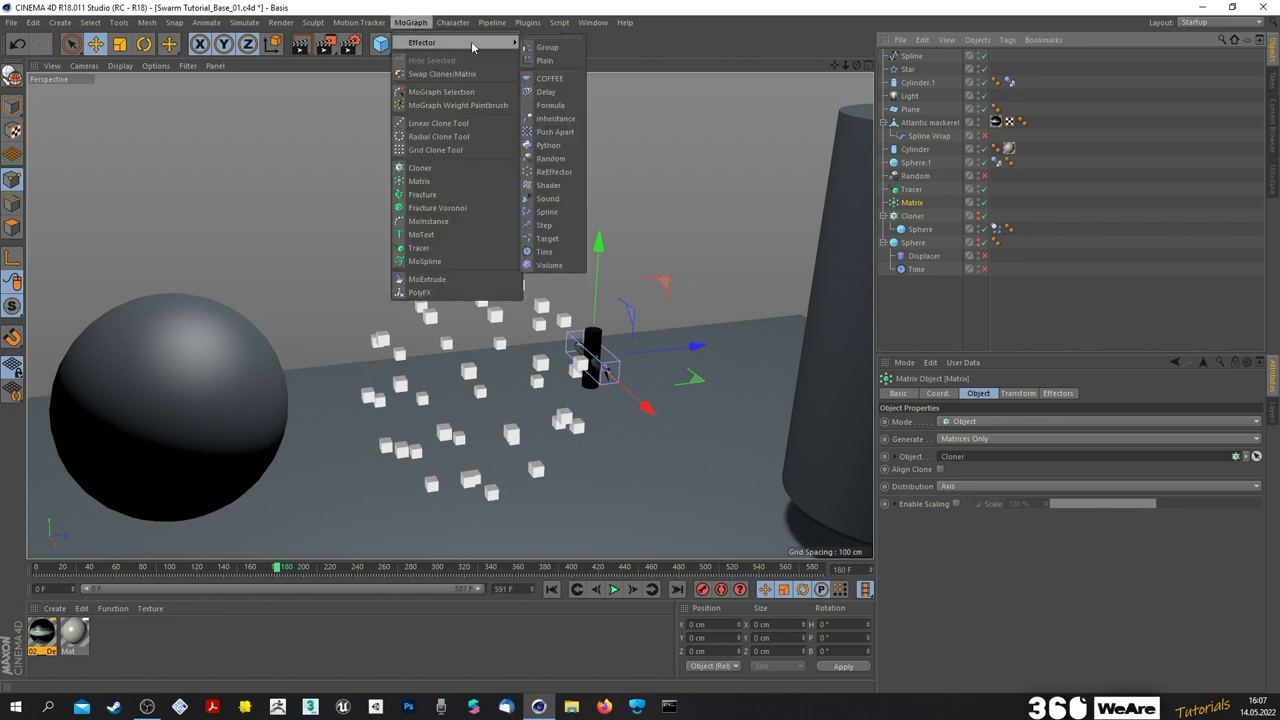
{"action": "left_click", "coordinate": [550, 158]}
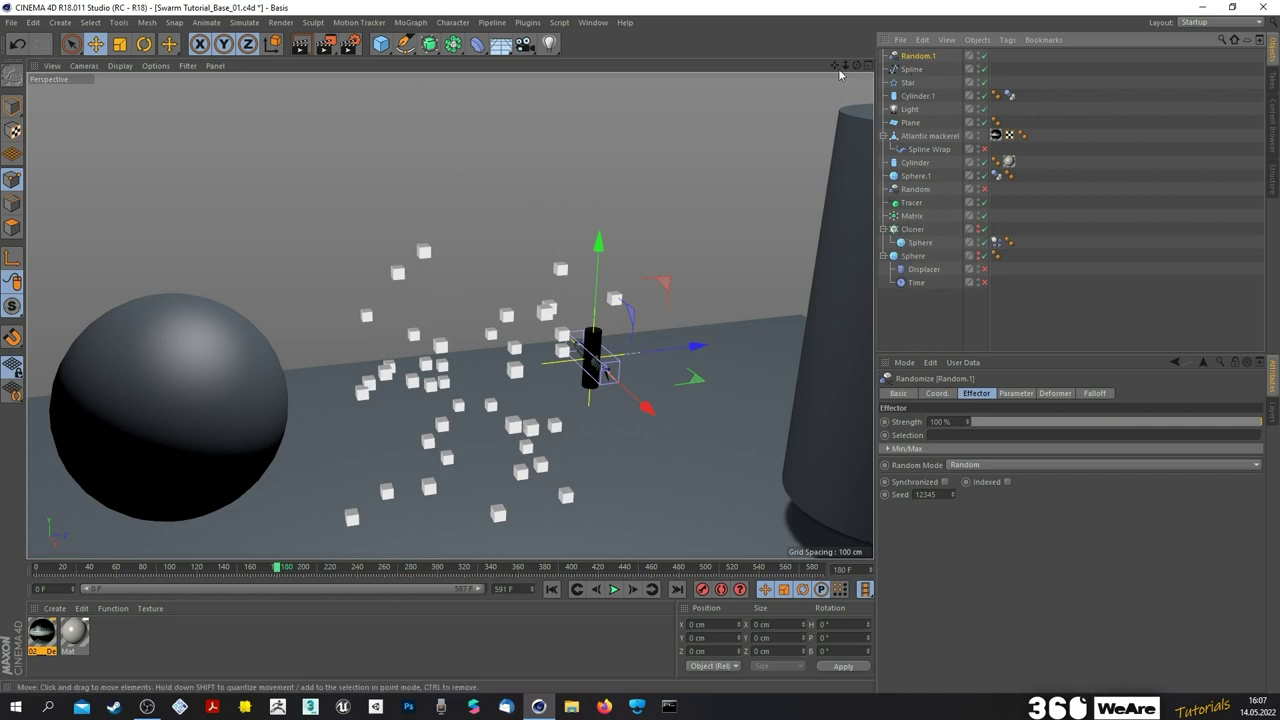
{"action": "left_click_drag", "start_coordinate": [857, 66], "coordinate": [824, 64]}
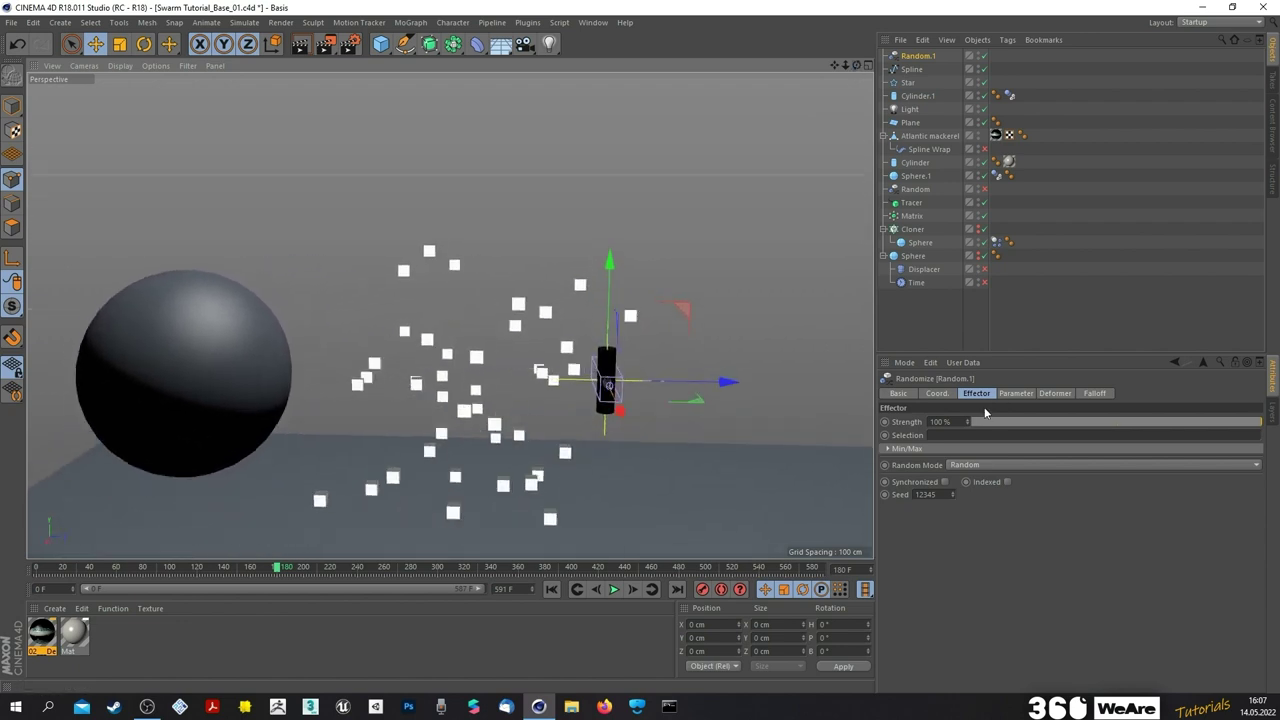
{"action": "left_click", "coordinate": [975, 465]}
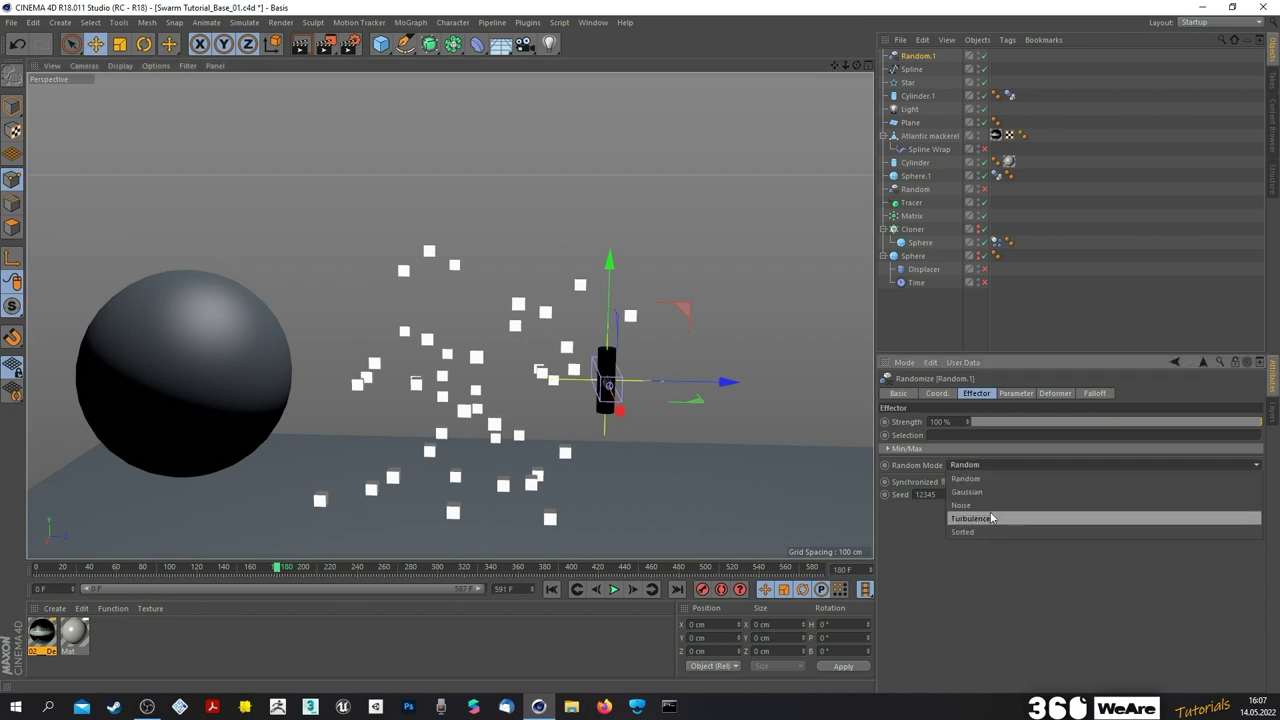
{"action": "left_click", "coordinate": [993, 505]}
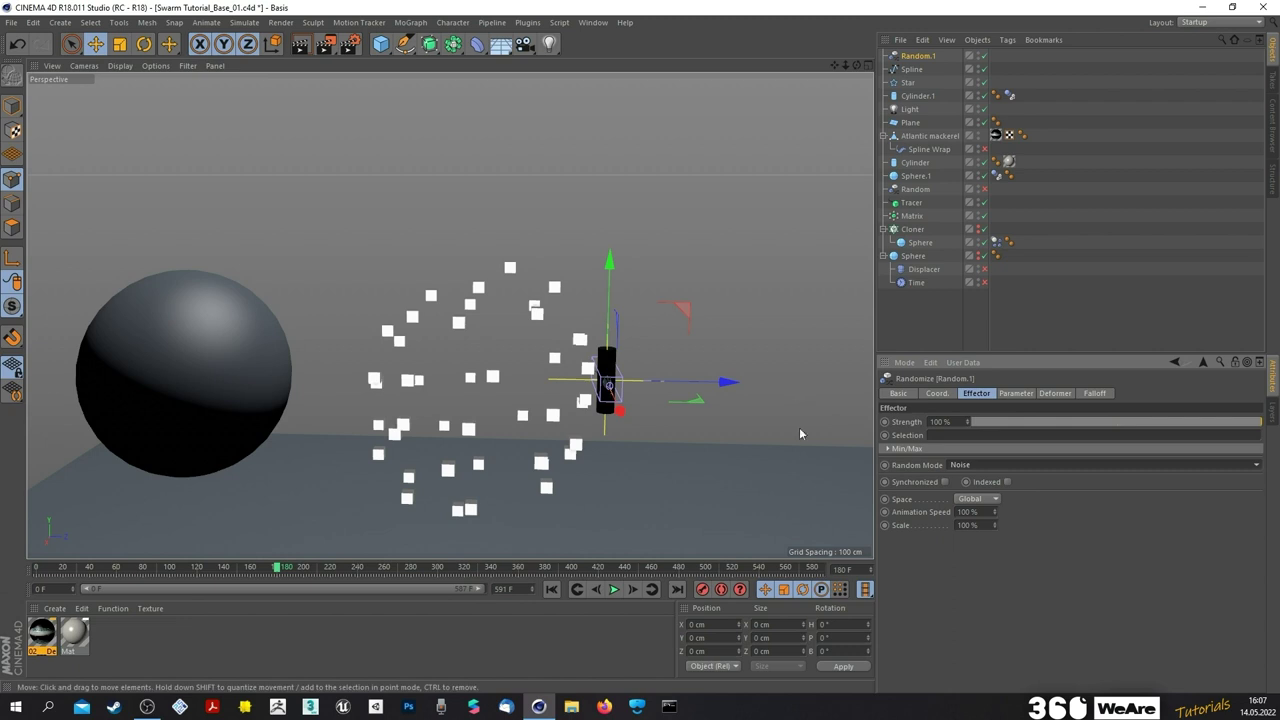
- Open the new Random effector's position parameters and play the animation to examine the noise movement of the points
{"action": "scroll", "coordinate": [800, 440], "scroll_direction": "down", "scroll_amount": 5}
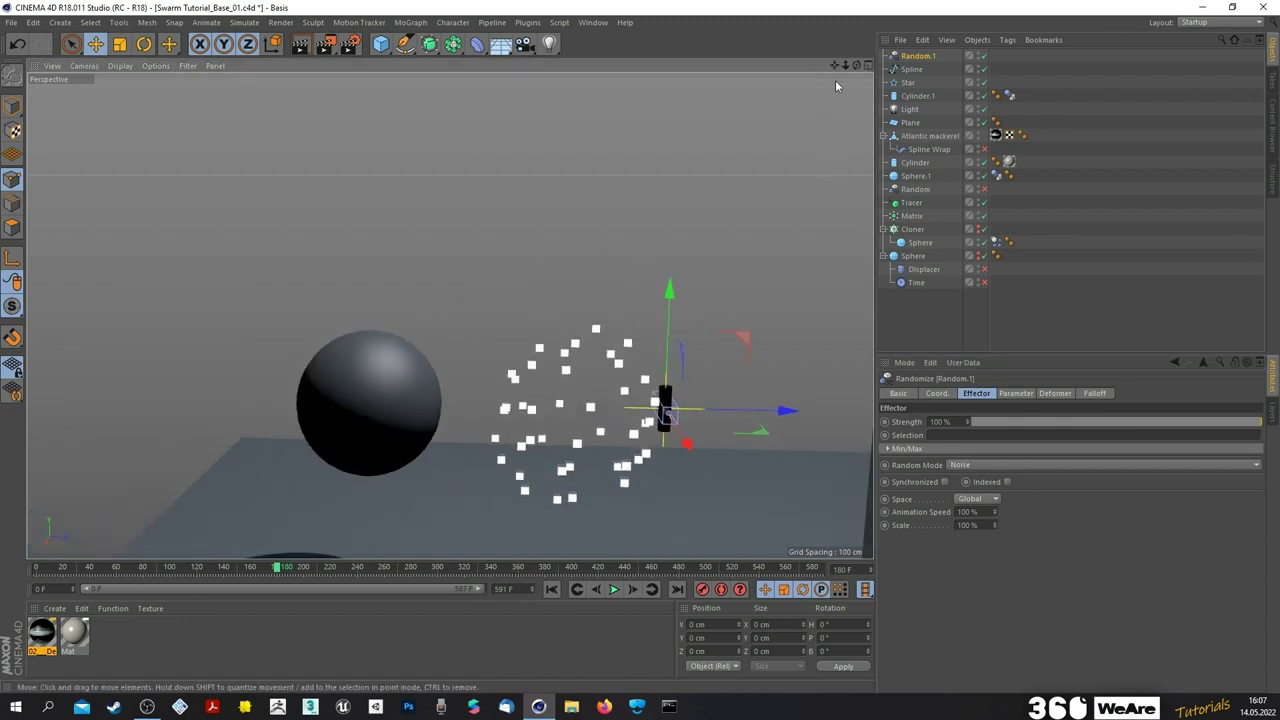
{"action": "mouse_move", "coordinate": [834, 65]}
{"action": "left_mouse_down"}
{"action": "mouse_move", "coordinate": [768, 30]}
{"action": "mouse_move", "coordinate": [843, 57]}
{"action": "left_mouse_up"}
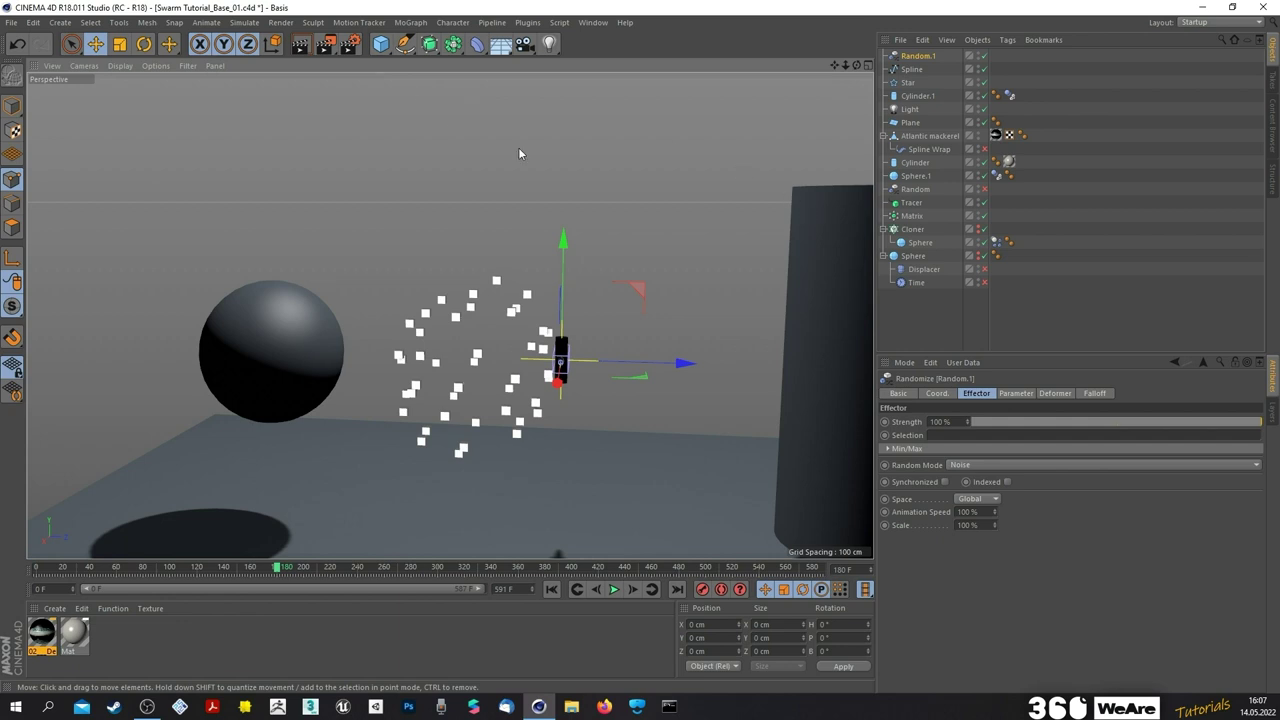
{"action": "mouse_move", "coordinate": [857, 65]}
{"action": "left_mouse_down"}
{"action": "mouse_move", "coordinate": [840, 125]}
{"action": "mouse_move", "coordinate": [855, 66]}
{"action": "left_mouse_up"}
{"action": "scroll", "coordinate": [459, 331], "scroll_direction": "up", "scroll_amount": 5}
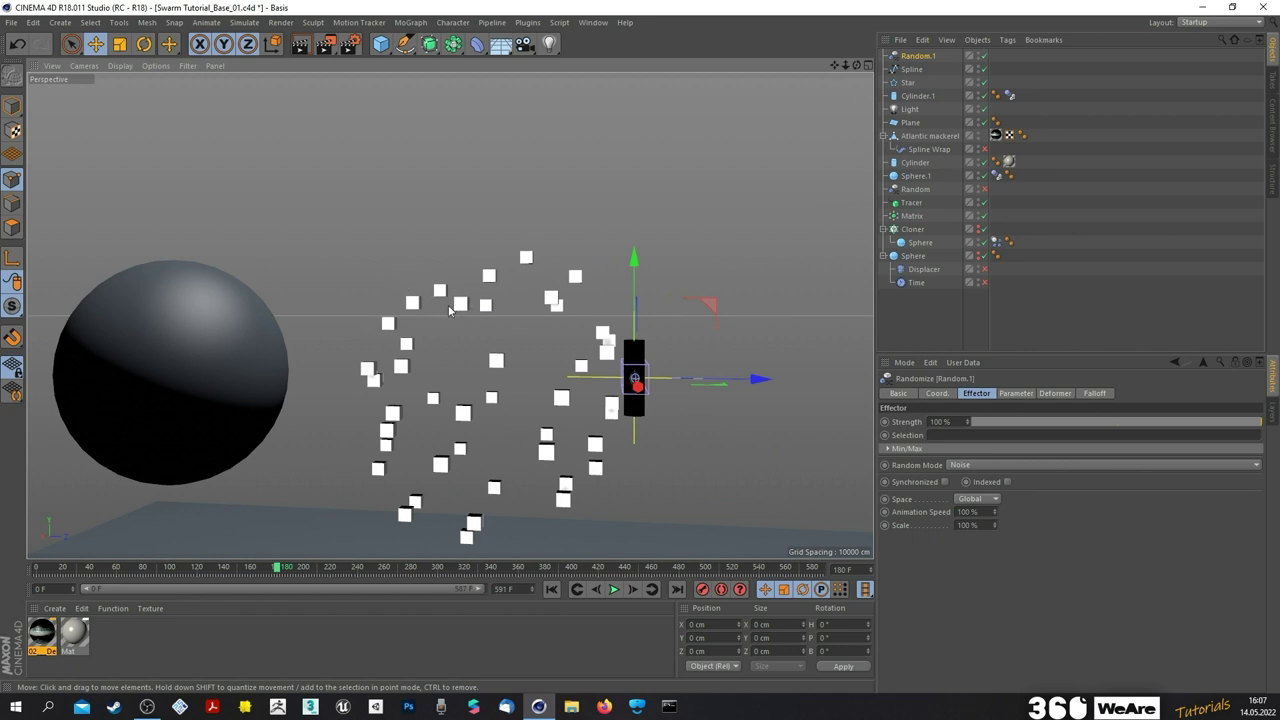
{"action": "left_click", "coordinate": [1013, 393]}
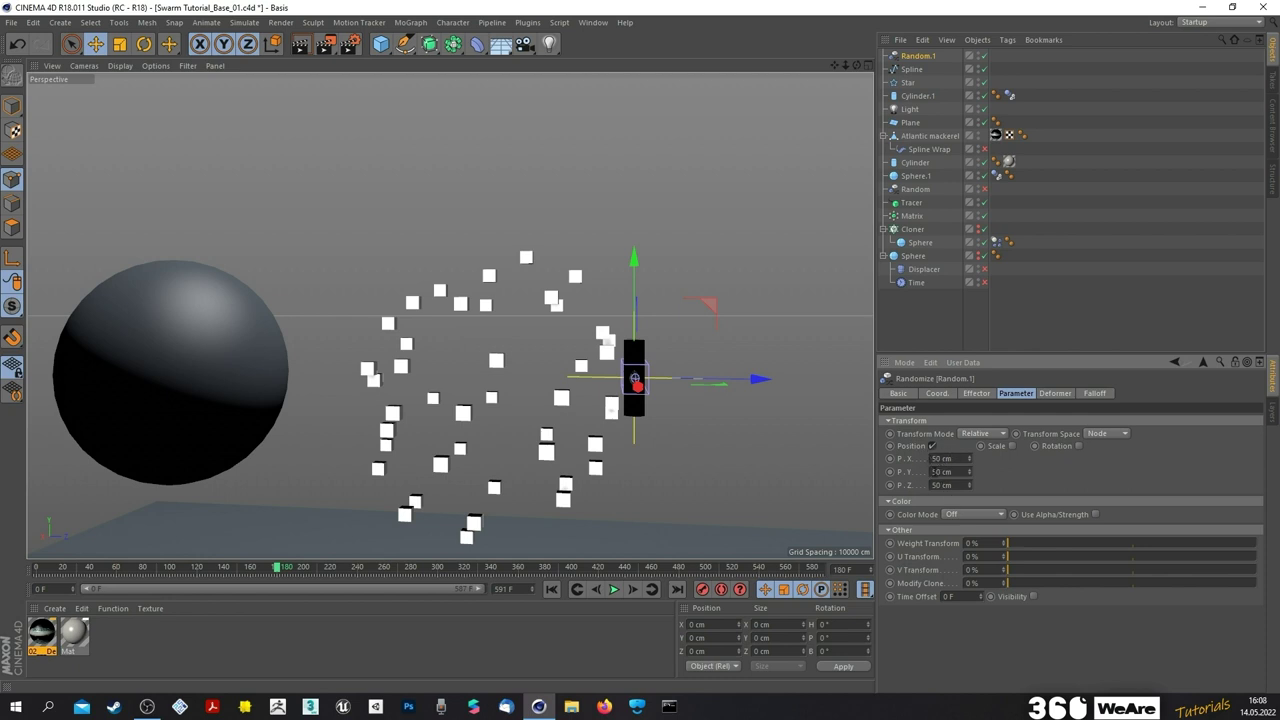
{"action": "scroll", "coordinate": [645, 417], "scroll_direction": "down", "scroll_amount": 2}
{"action": "scroll", "coordinate": [673, 421], "scroll_direction": "up", "scroll_amount": 3}
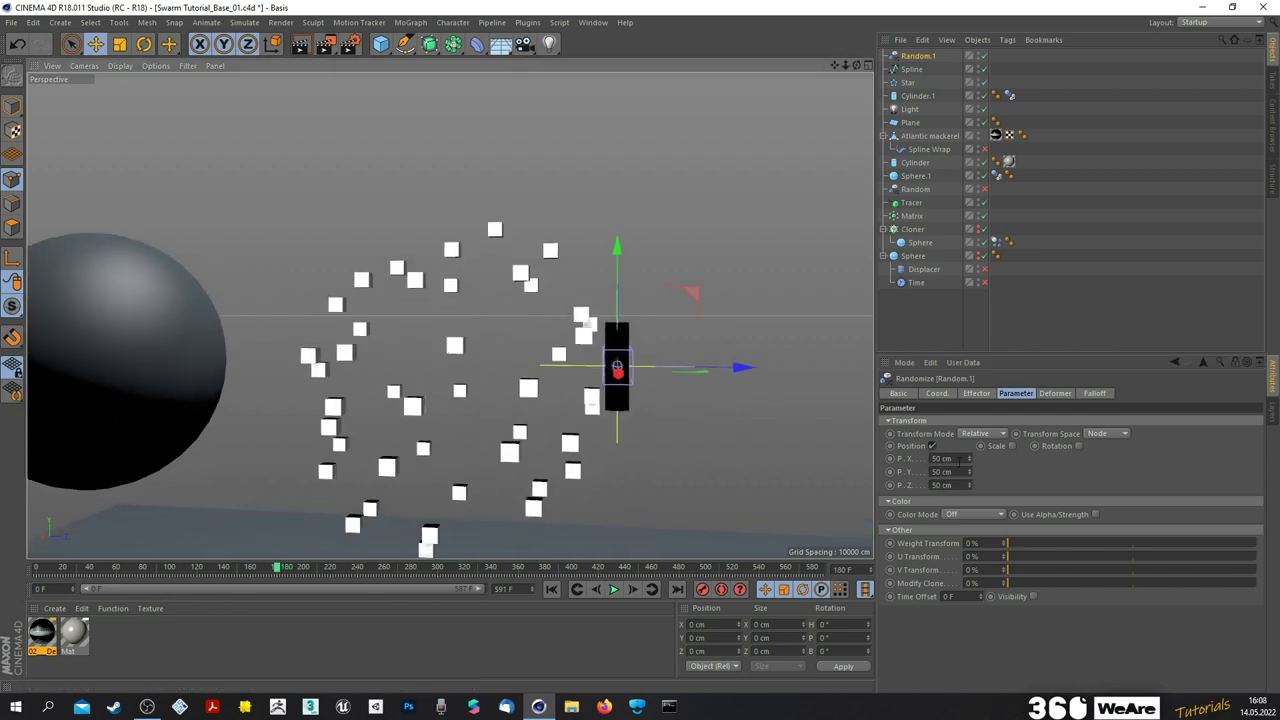
{"action": "left_click", "coordinate": [918, 459]}
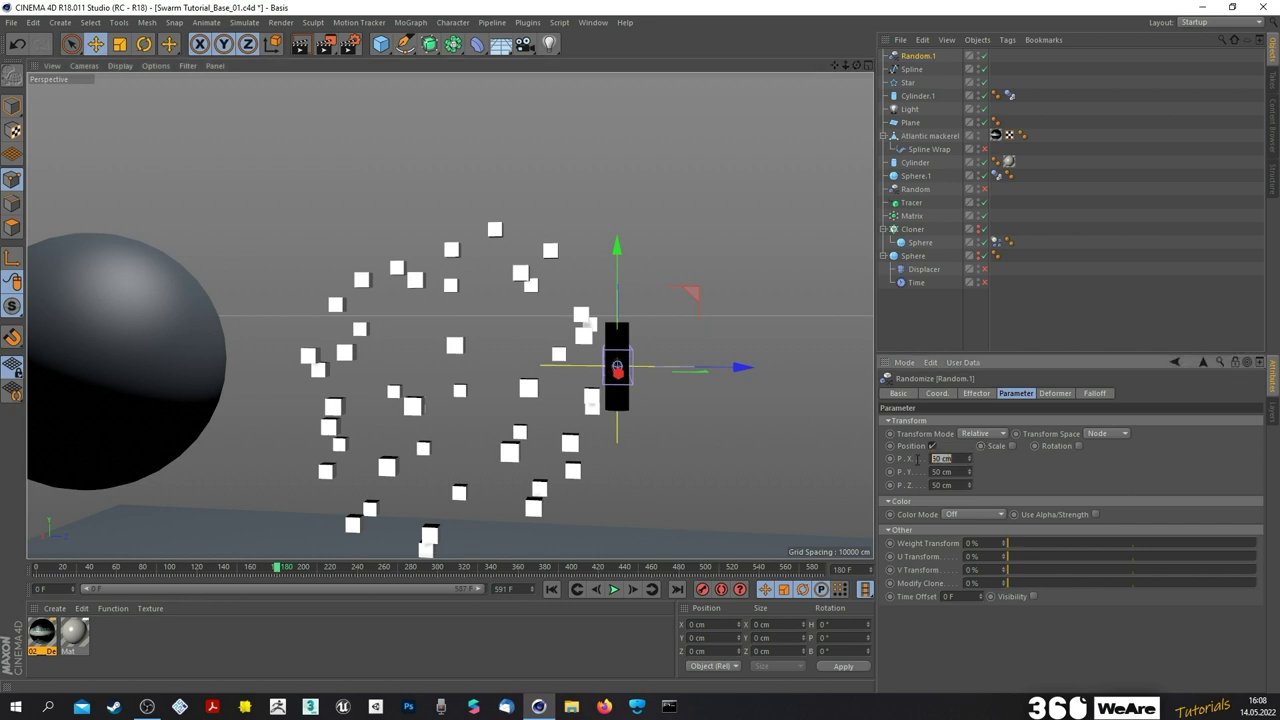
{"action": "left_click", "coordinate": [613, 589]}
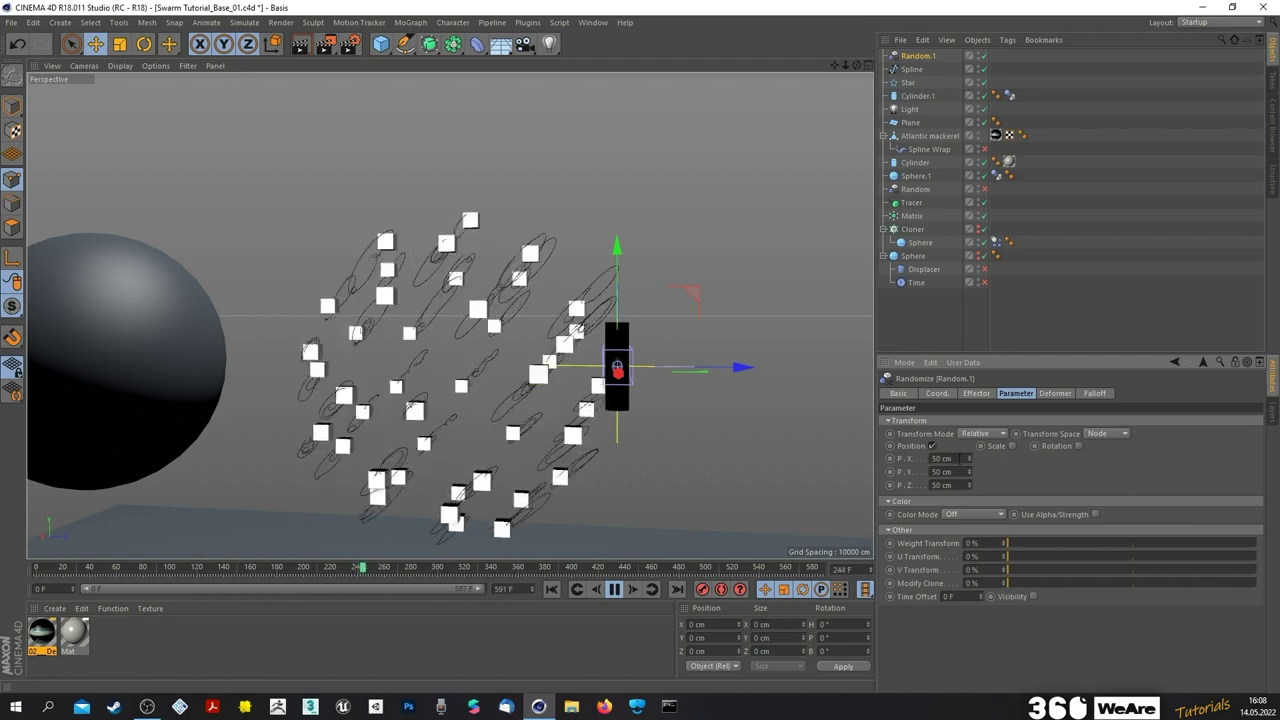
- Set the new Random effector's X, Y and Z position offsets to 0 cm
{"action": "left_click_drag", "start_coordinate": [957, 459], "coordinate": [888, 466]}
{"action": "key", "text": "BackSpace"}
{"action": "type", "text": "0"}
{"action": "key", "text": "Return"}
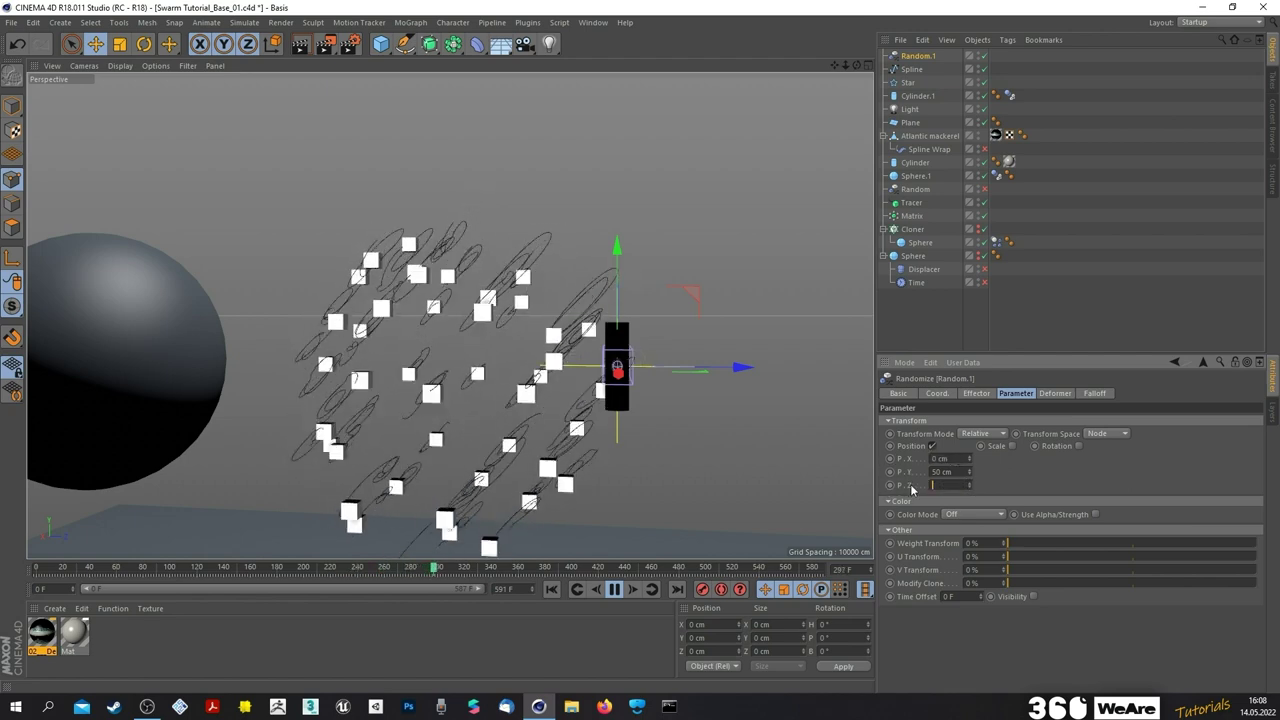
{"action": "left_click_drag", "start_coordinate": [958, 473], "coordinate": [879, 479]}
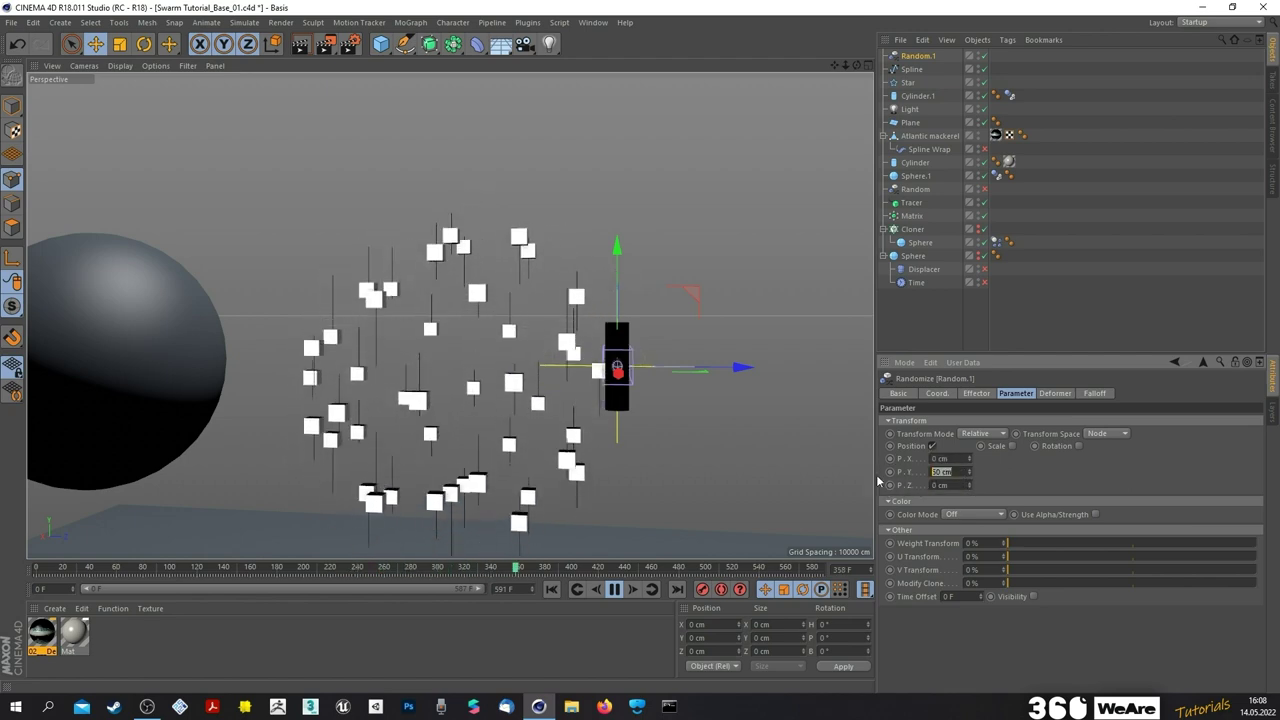
{"action": "key", "text": "BackSpace"}
{"action": "type", "text": "0"}
{"action": "key", "text": "Return"}
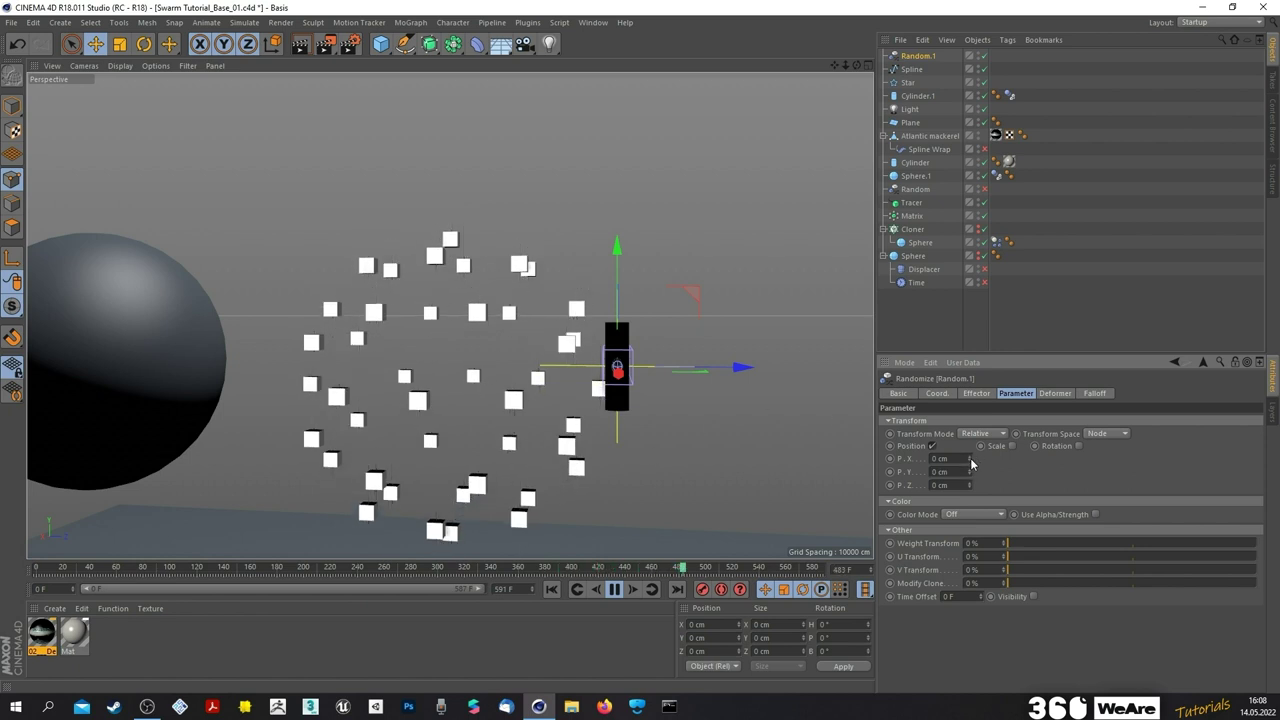
- Set the new Random effector's X and Z position offsets to 50 cm
{"action": "left_click_drag", "start_coordinate": [970, 457], "coordinate": [825, 457]}
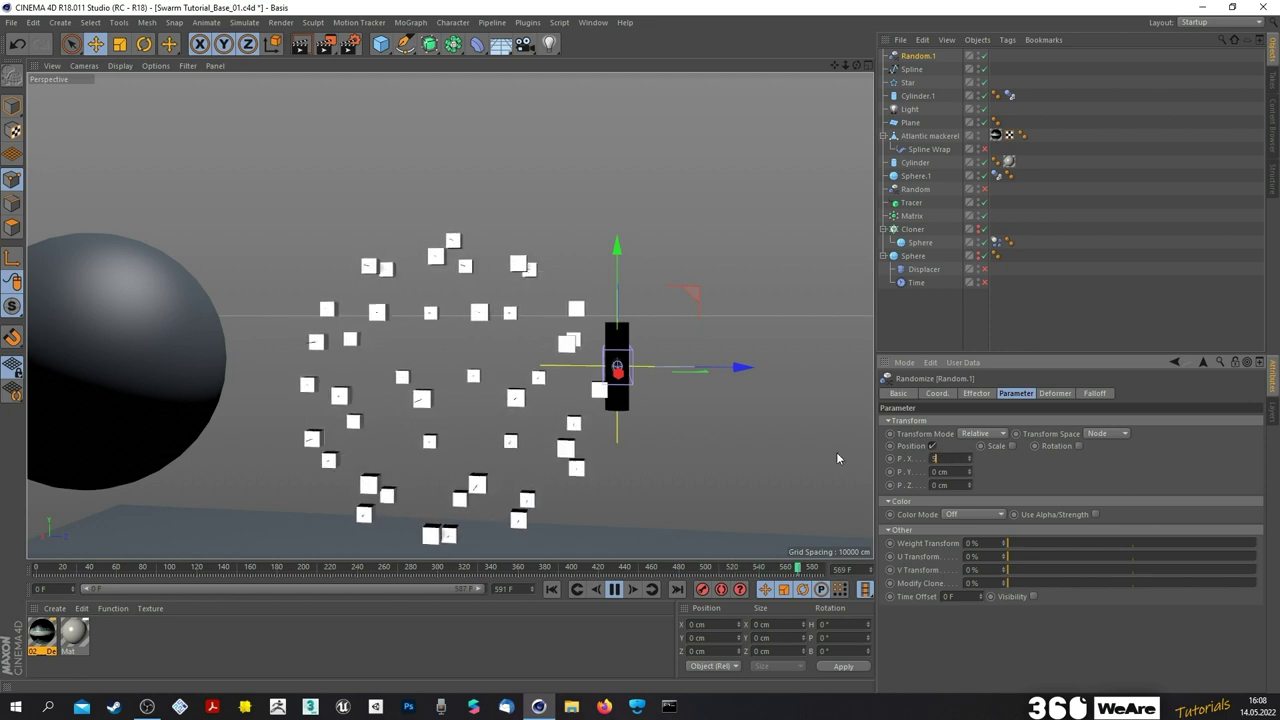
{"action": "type", "text": "50"}
{"action": "double_click", "coordinate": [960, 486]}
{"action": "type", "text": "50"}
{"action": "key", "text": "Return"}
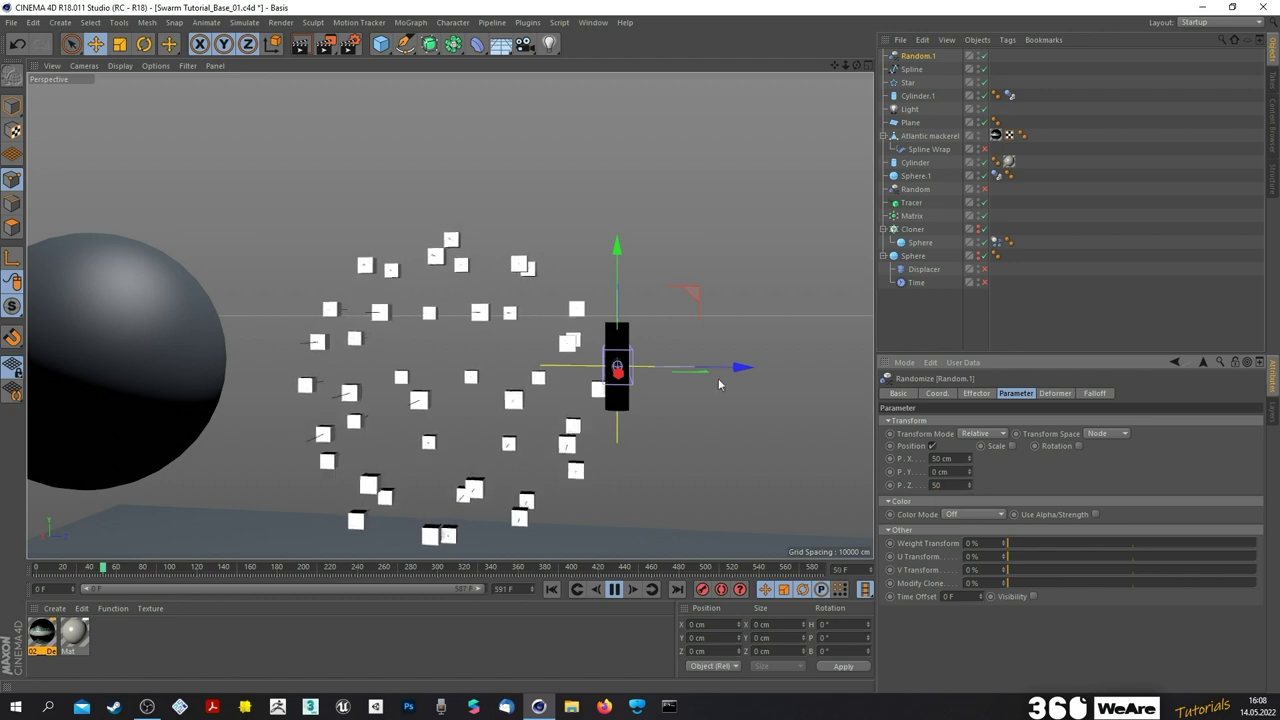
- Set the new Random effector's noise Animation Speed to 0 %
{"action": "left_click_drag", "start_coordinate": [857, 66], "coordinate": [855, 125]}
{"action": "left_click", "coordinate": [981, 395]}
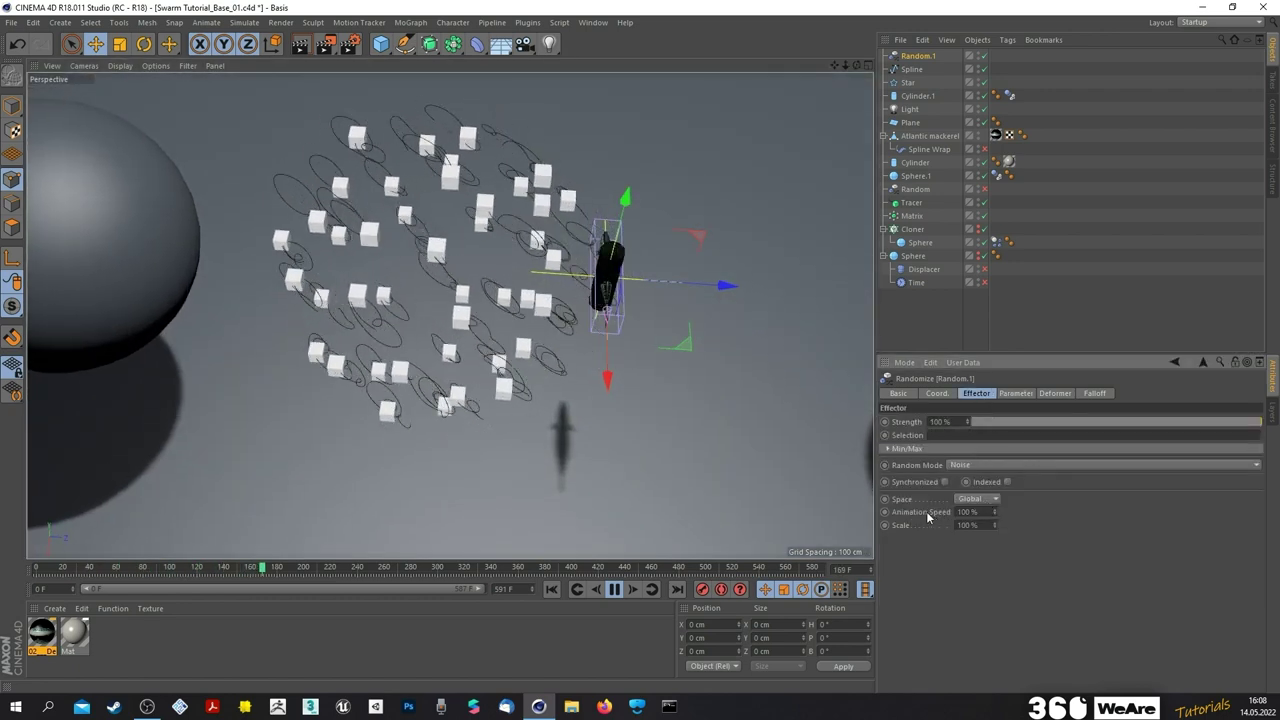
{"action": "left_click_drag", "start_coordinate": [985, 513], "coordinate": [894, 522]}
{"action": "type", "text": "0"}
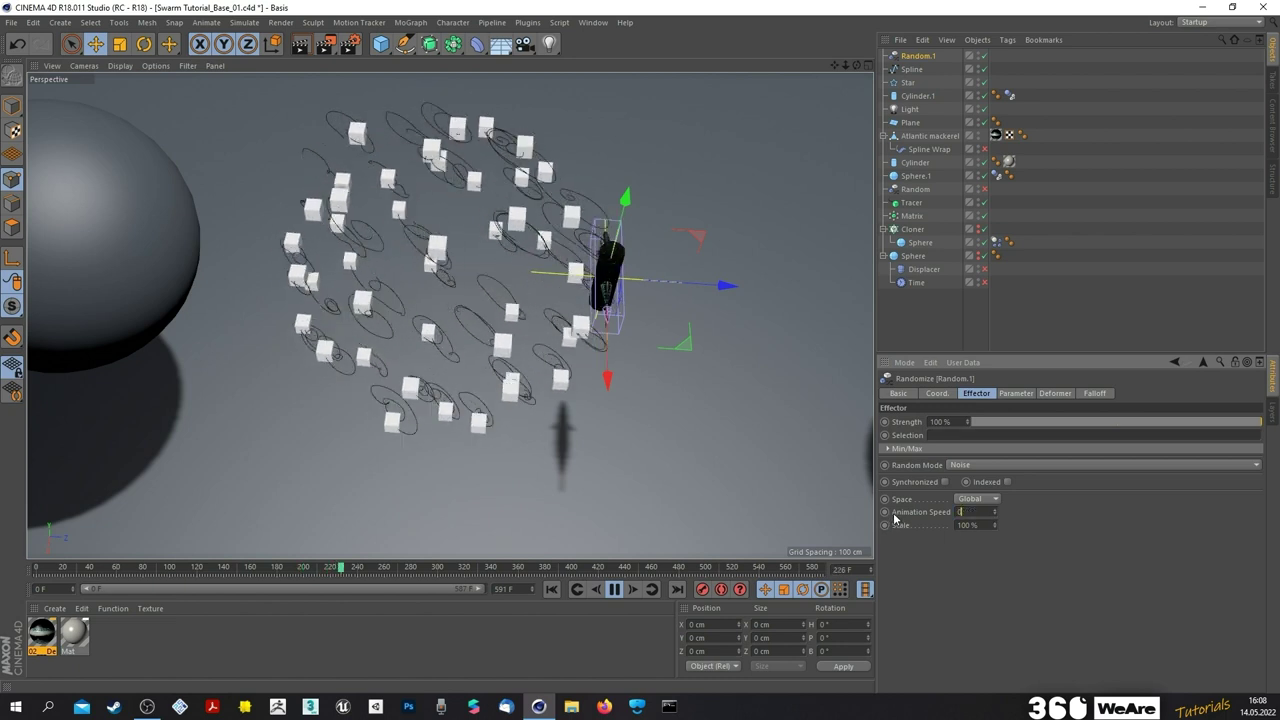
{"action": "key", "text": "Return"}
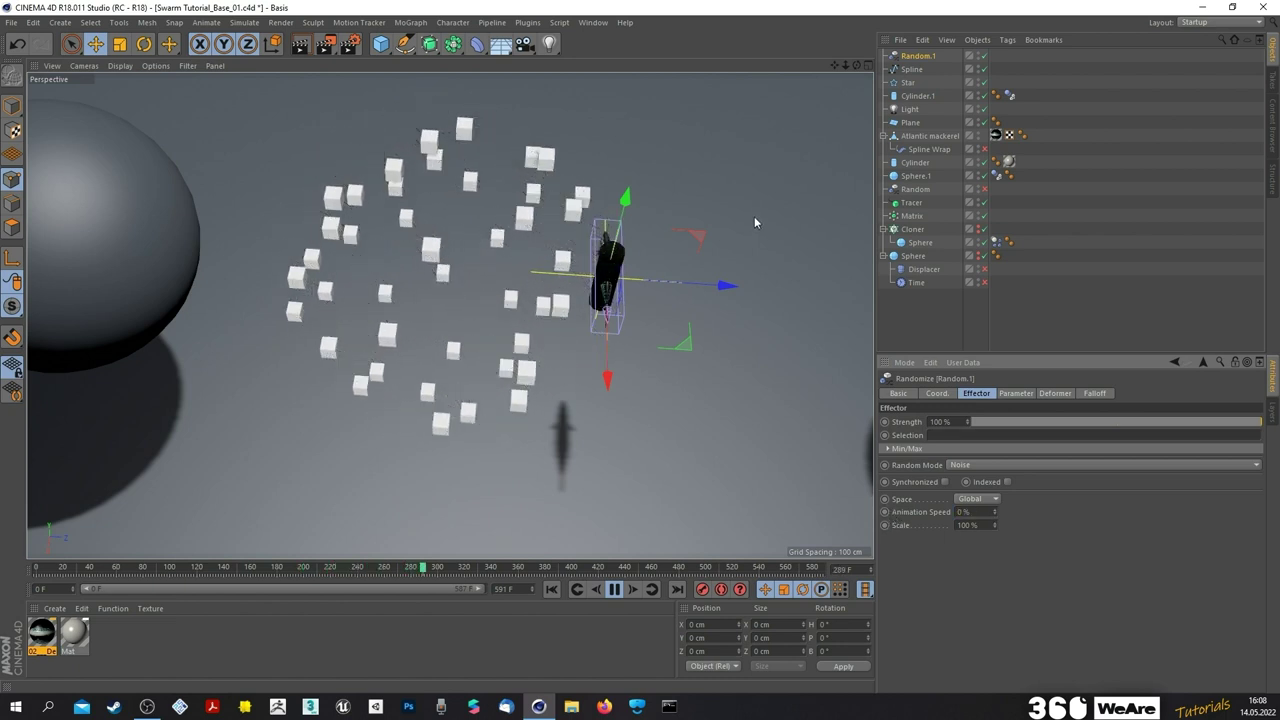
- Enable the Time effector under the base Sphere and inspect the traced paths from above
{"action": "left_click_drag", "start_coordinate": [857, 66], "coordinate": [894, 204]}
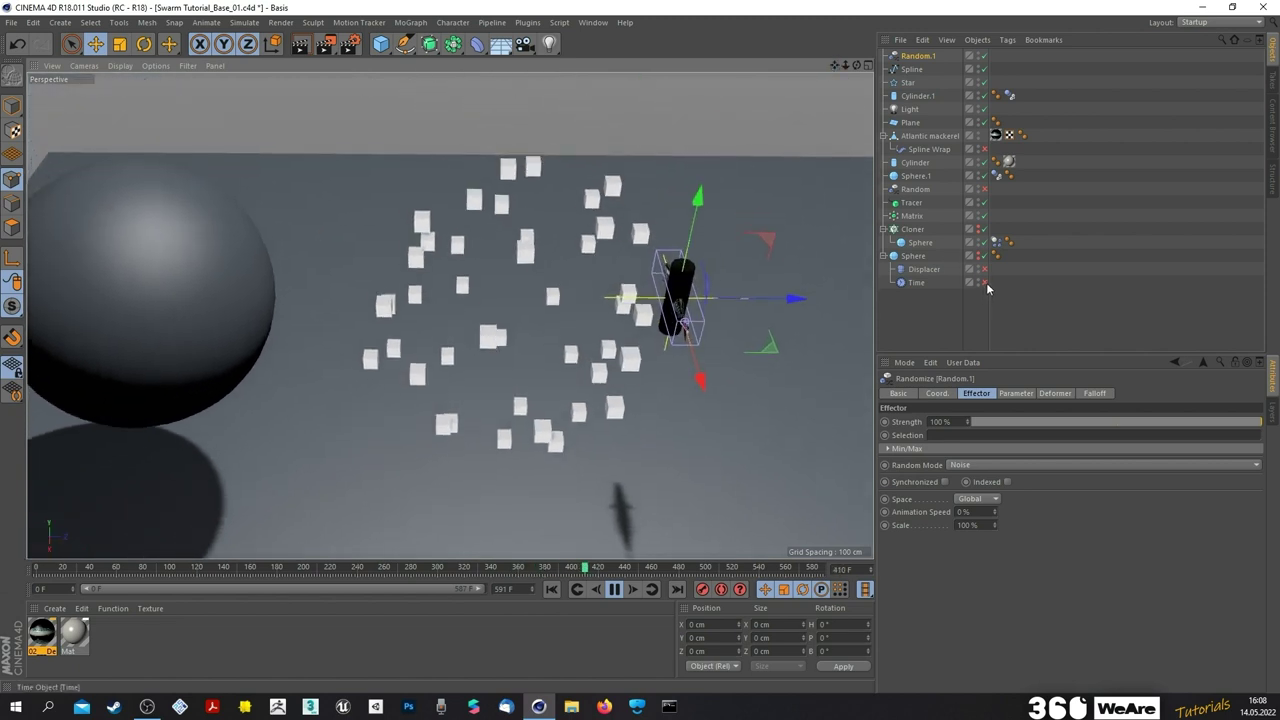
{"action": "left_click", "coordinate": [986, 284]}
{"action": "left_click", "coordinate": [925, 285]}
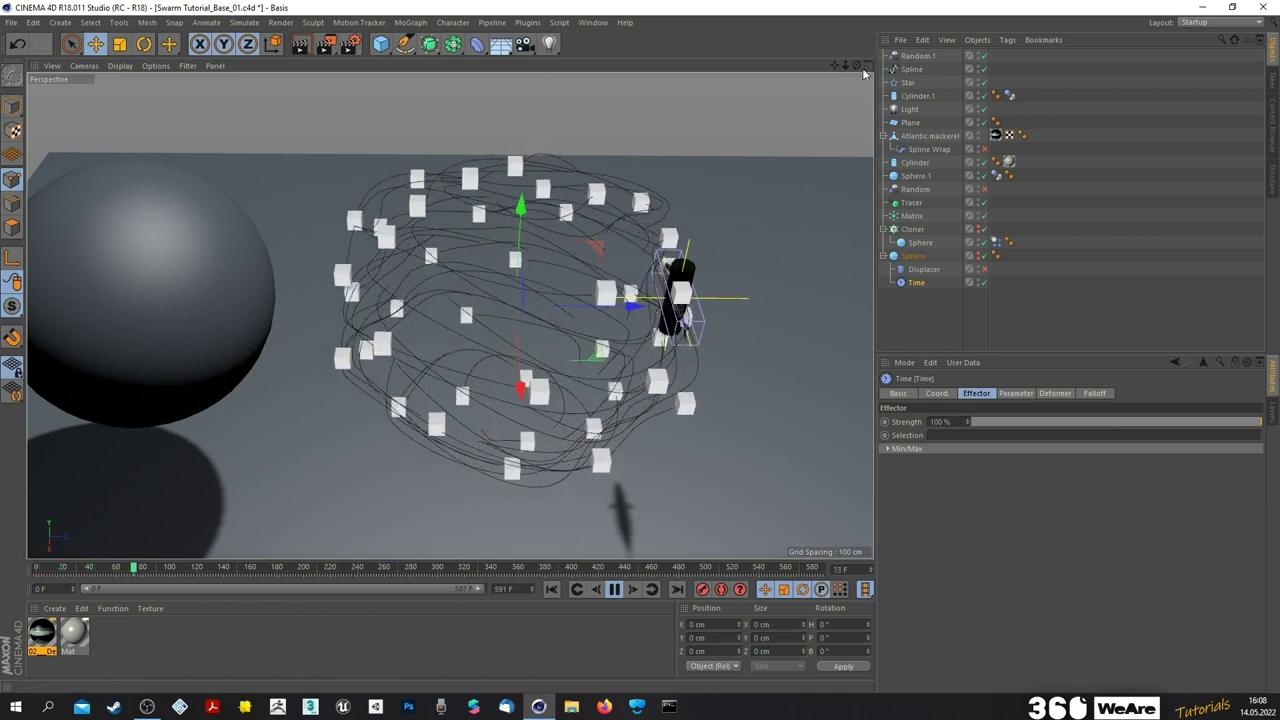
{"action": "left_click_drag", "start_coordinate": [857, 66], "coordinate": [857, 210]}
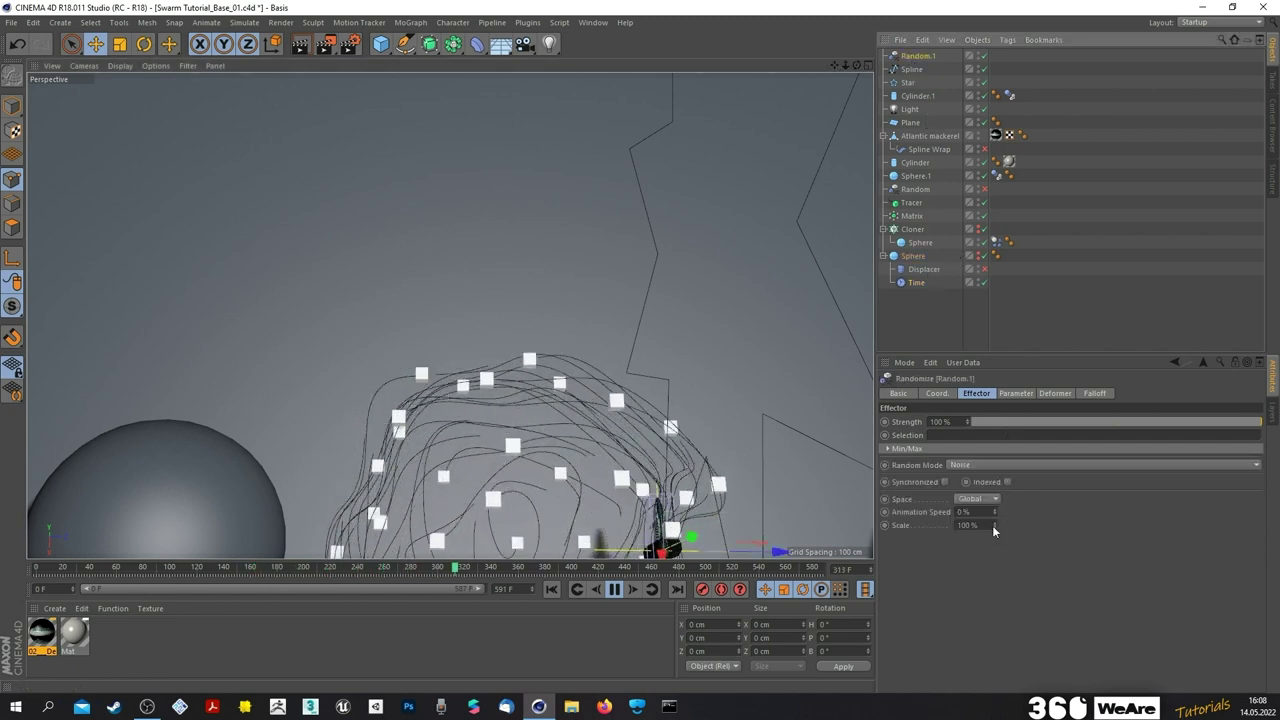
- Hide the Tracer and Matrix in the viewport and re-enable the original Random effector, the base Sphere's Displacer and the mackerel's Spline Wrap
{"action": "mouse_move", "coordinate": [836, 65]}
{"action": "left_mouse_down"}
{"action": "mouse_move", "coordinate": [840, 40]}
{"action": "mouse_move", "coordinate": [839, 66]}
{"action": "left_mouse_up"}
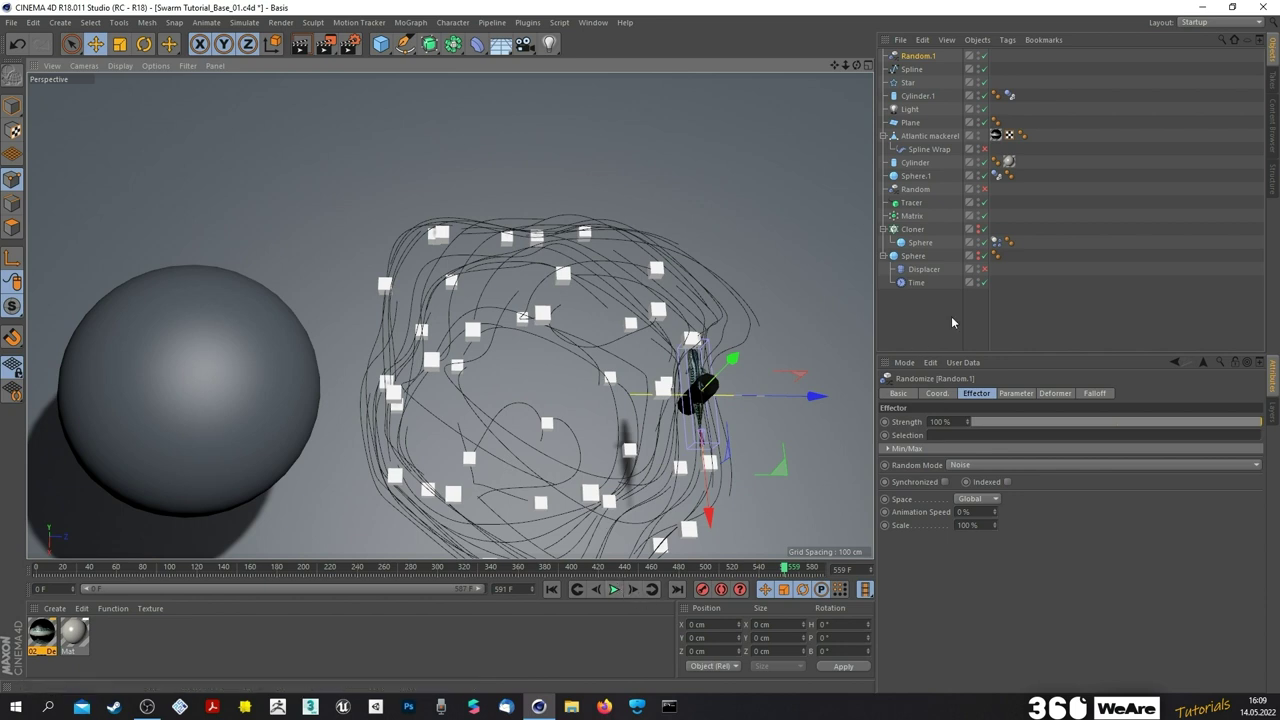
{"action": "left_click", "coordinate": [979, 204]}
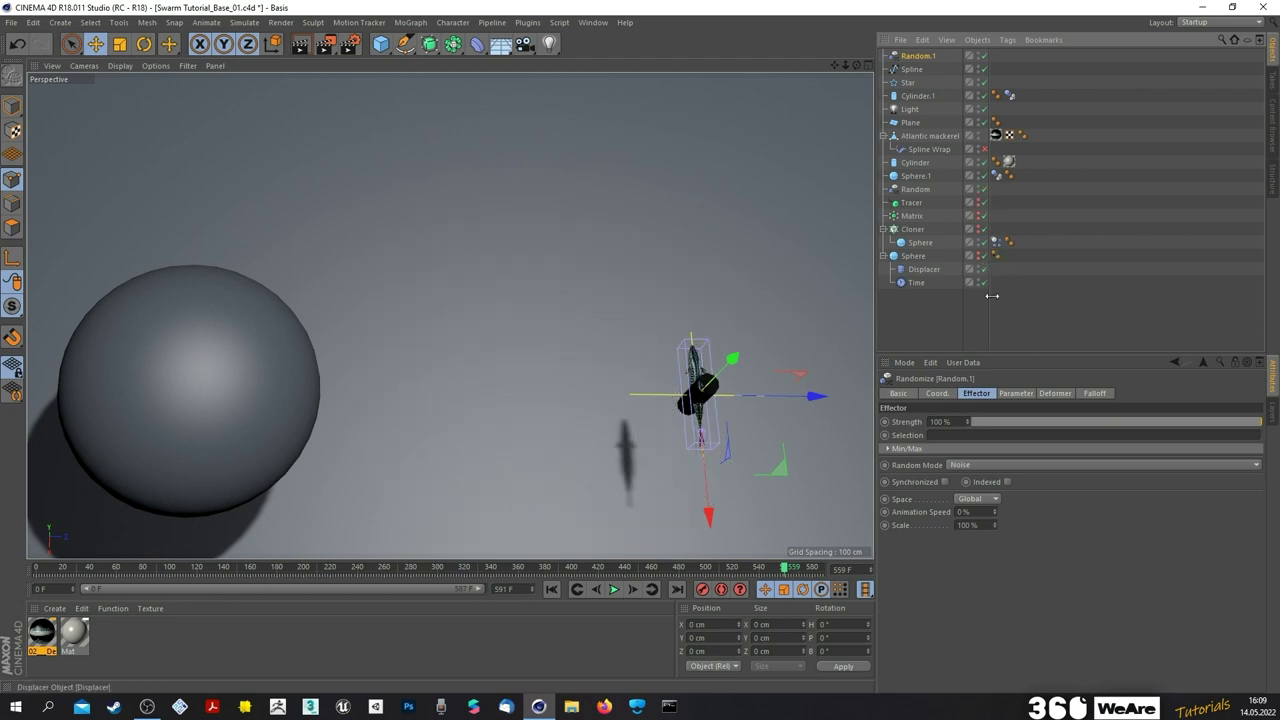
{"action": "left_click", "coordinate": [984, 149]}
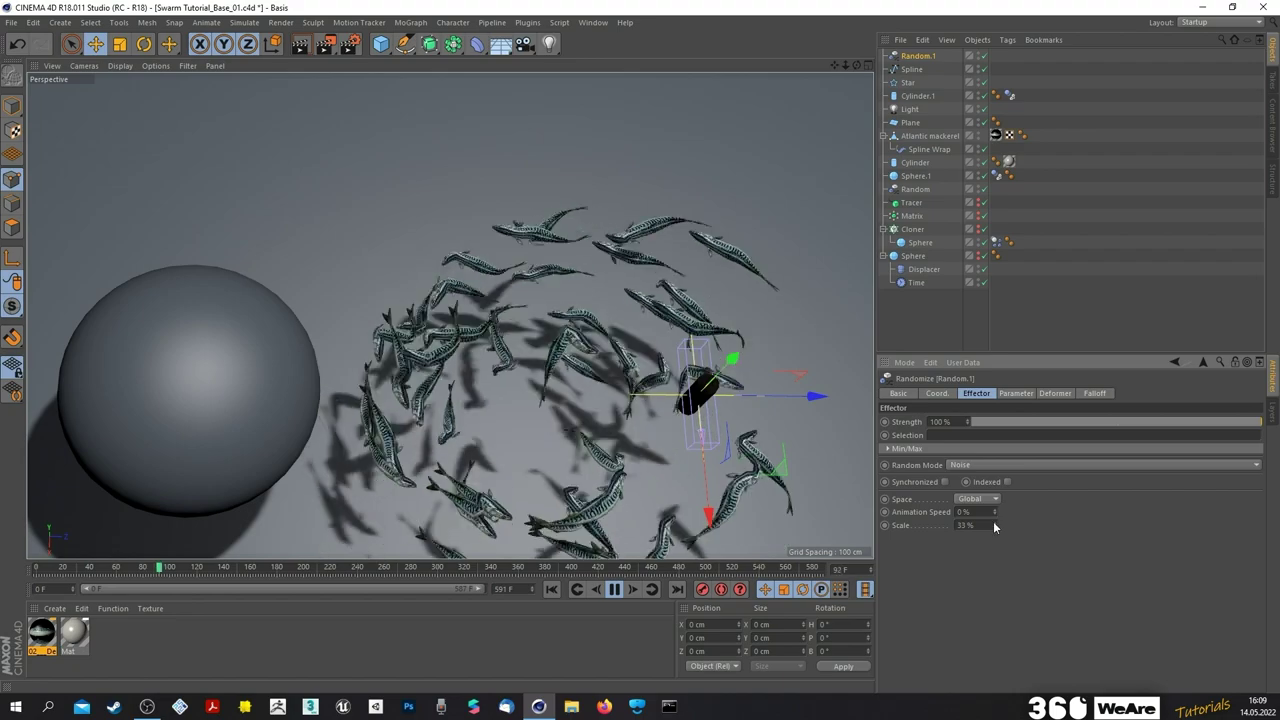
- Set the new Random effector's noise scale to 20 % and reduce its strength to 7 %
{"action": "left_click_drag", "start_coordinate": [582, 380], "coordinate": [680, 428], "text": "alt"}
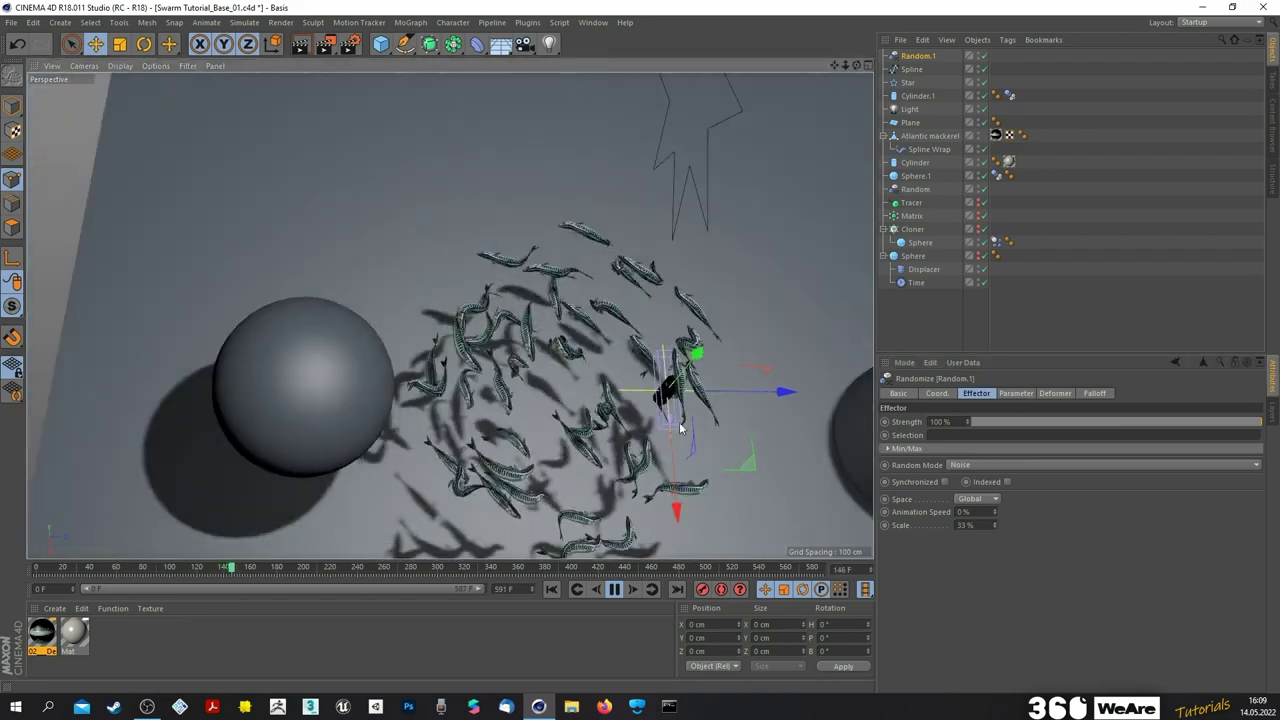
{"action": "left_click_drag", "start_coordinate": [630, 507], "coordinate": [625, 503], "text": "alt"}
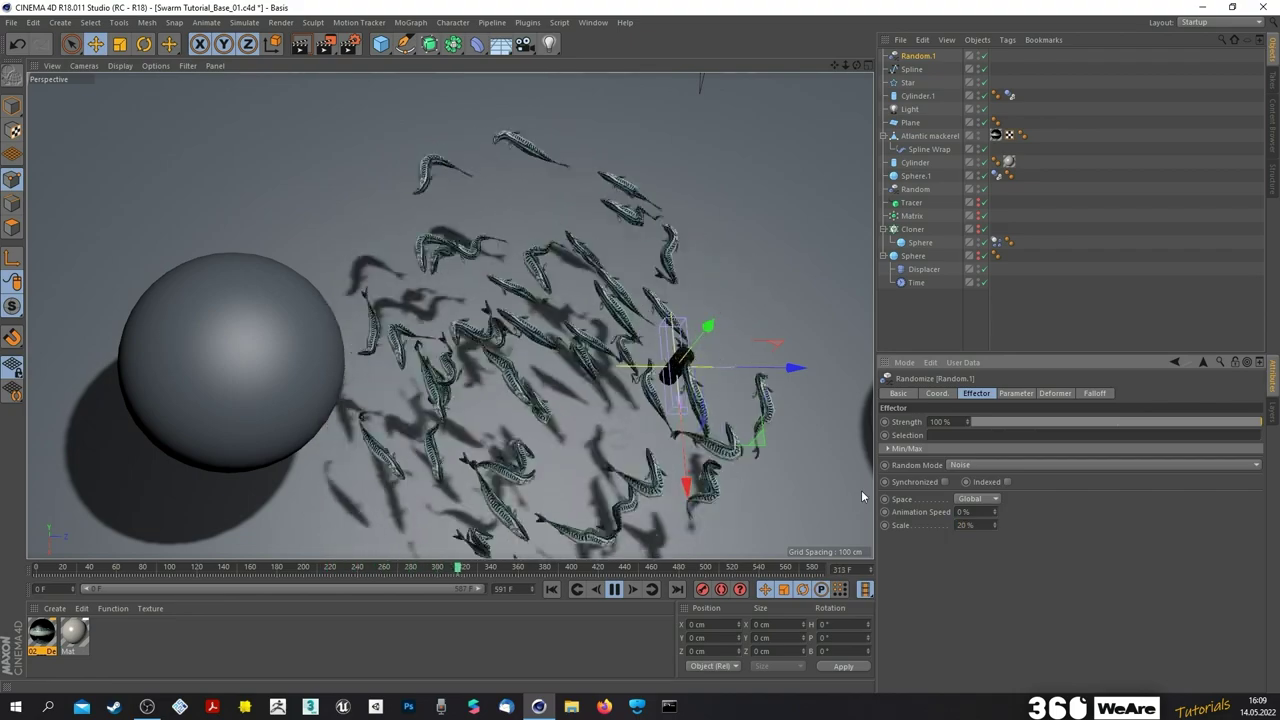
{"action": "left_click", "coordinate": [1014, 393]}
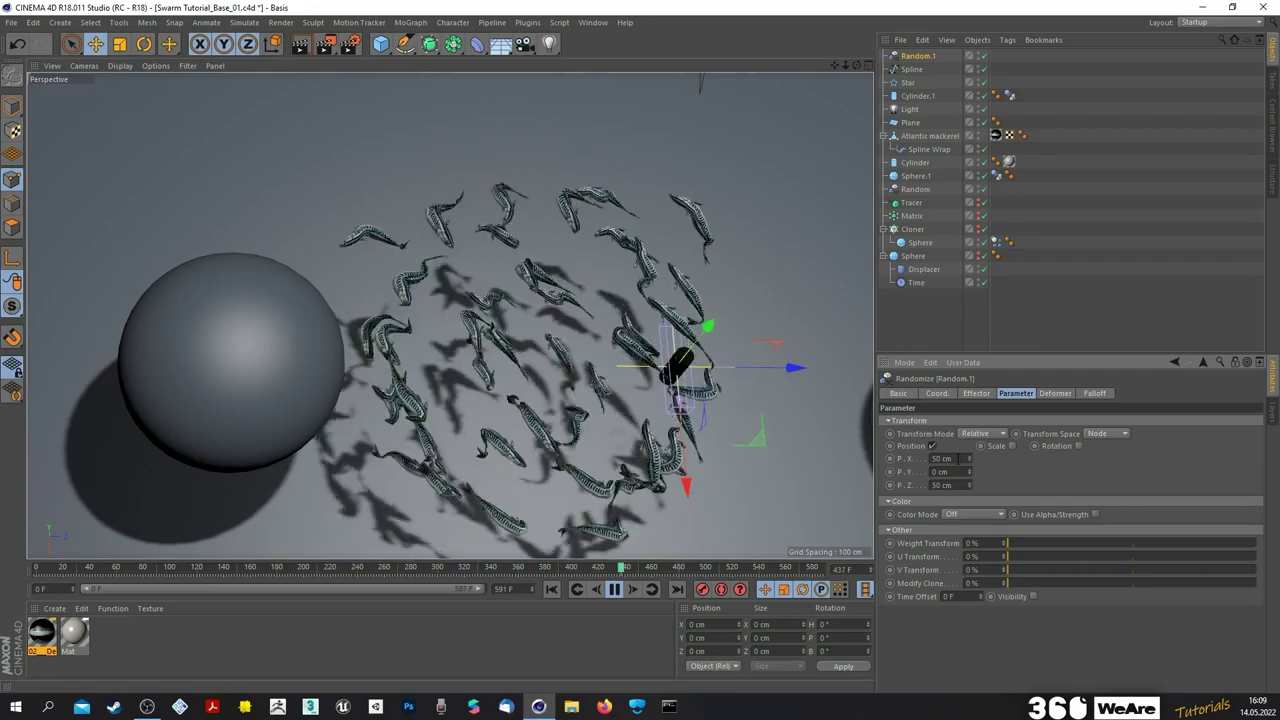
{"action": "left_click", "coordinate": [978, 394]}
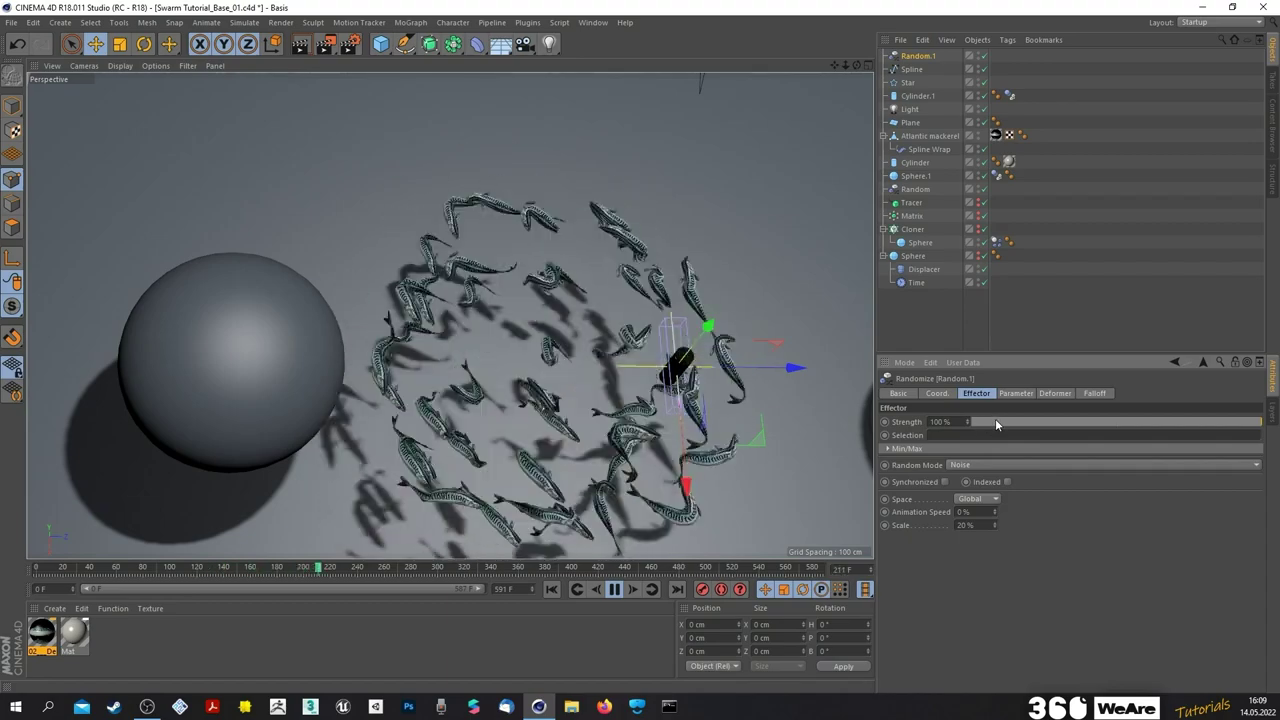
{"action": "left_click", "coordinate": [994, 422]}
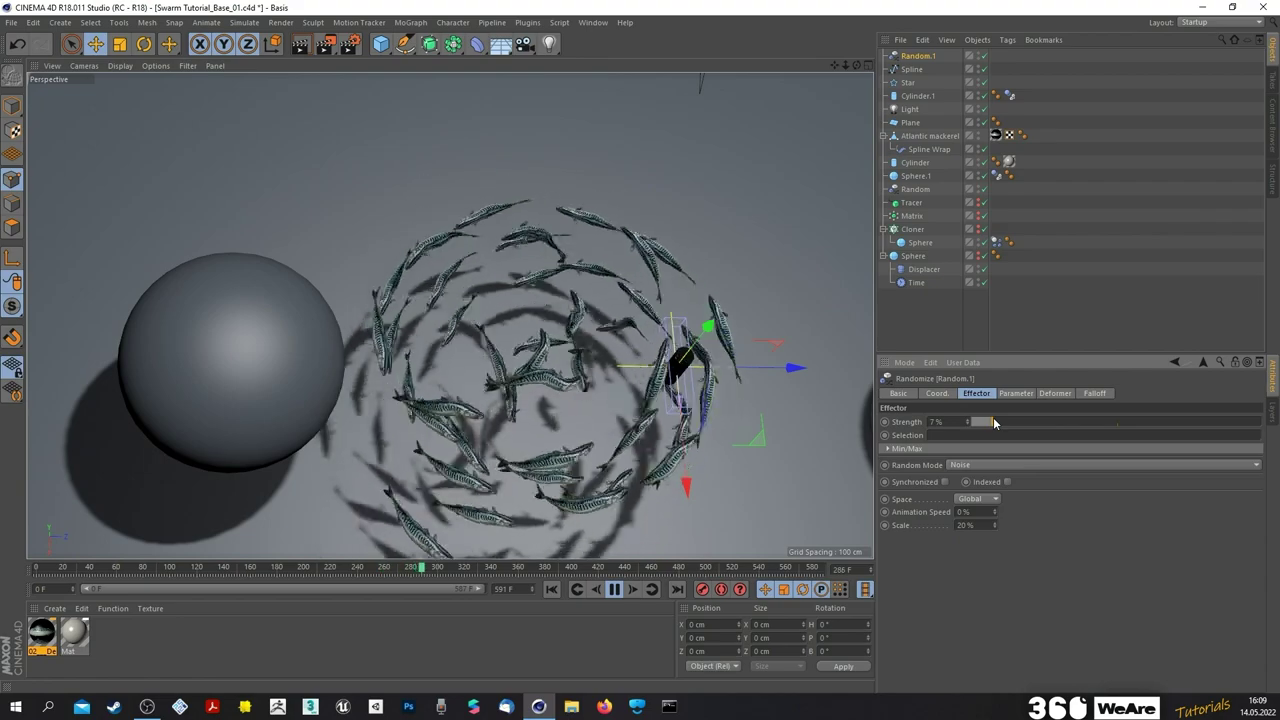
{"action": "scroll", "coordinate": [543, 433], "scroll_direction": "up", "scroll_amount": 2}
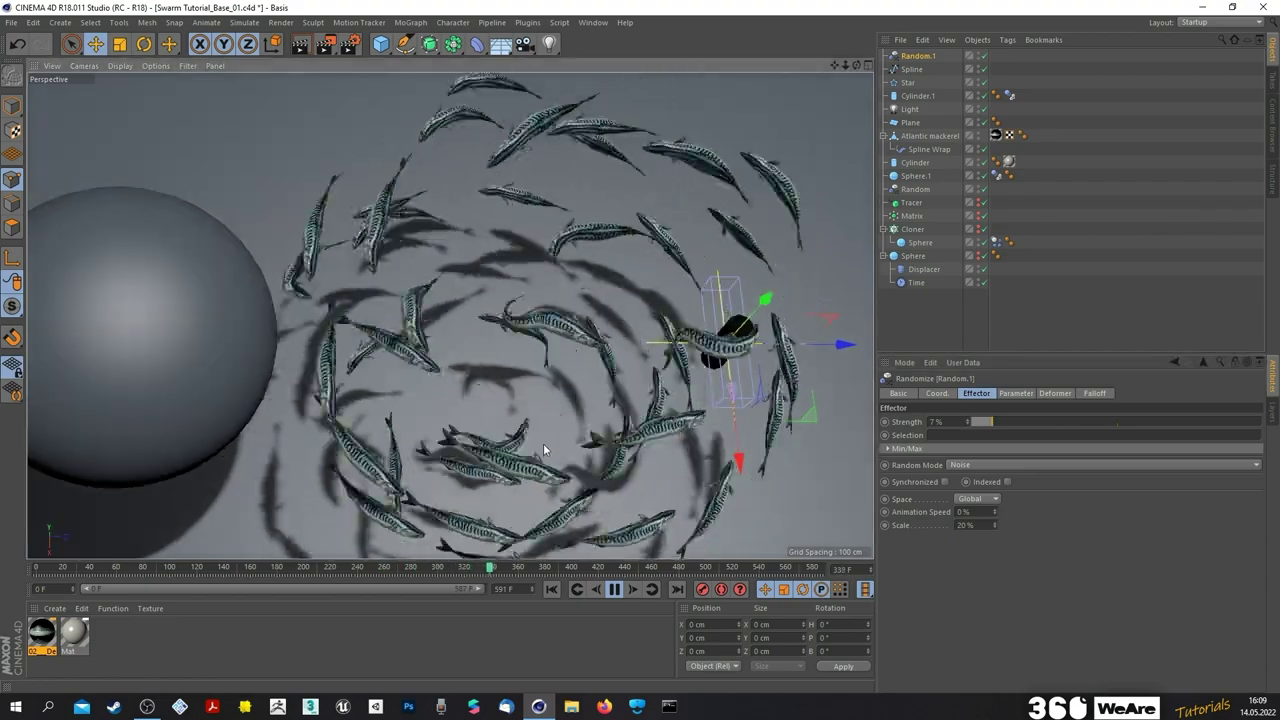
{"action": "scroll", "coordinate": [545, 444], "scroll_direction": "up", "scroll_amount": 1}
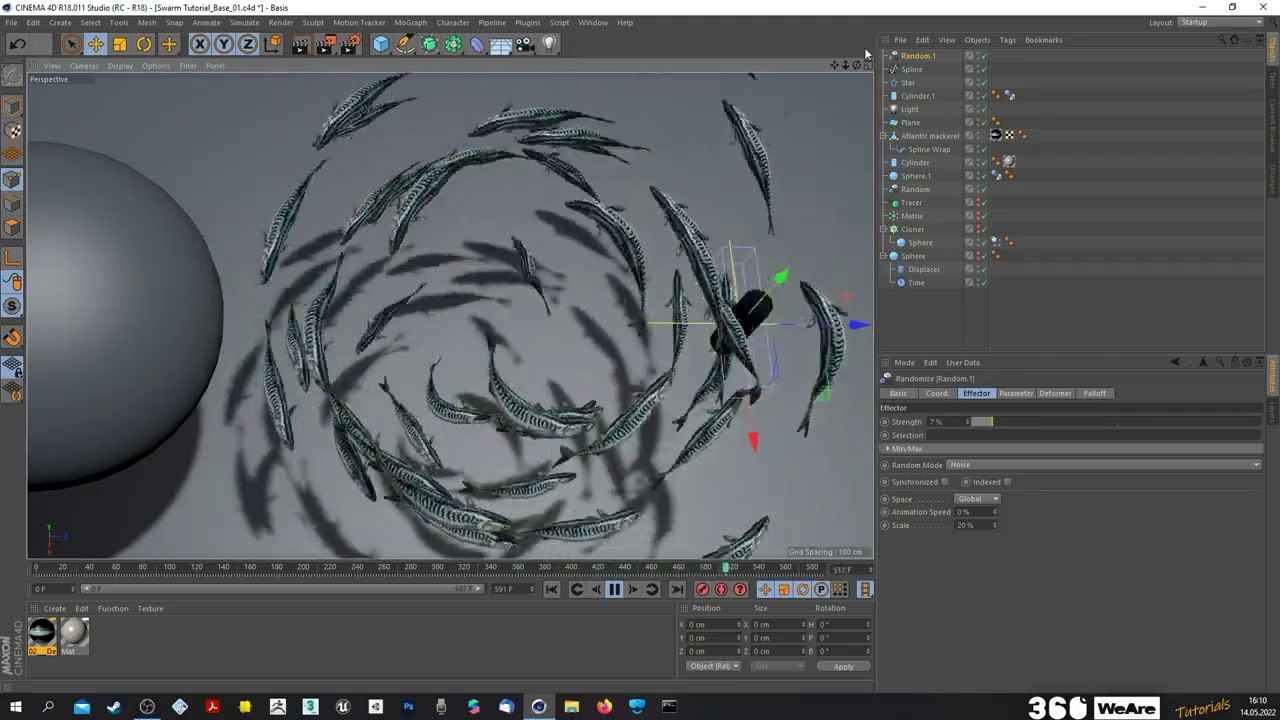
- Set the base Sphere's segments to 20 to increase the number of fish in the school
{"action": "left_click_drag", "start_coordinate": [857, 66], "coordinate": [836, 68]}
{"action": "left_click", "coordinate": [912, 260]}
{"action": "left_click", "coordinate": [912, 258]}
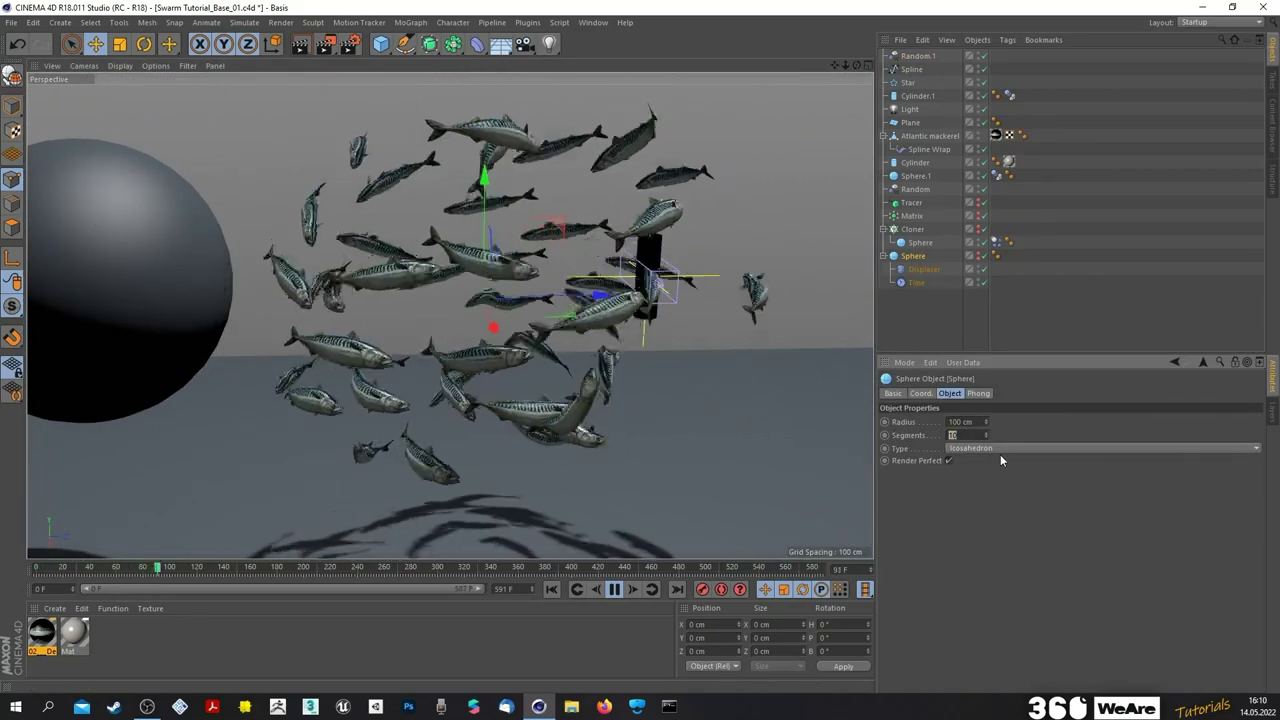
{"action": "type", "text": "20"}
{"action": "key", "text": "Return"}
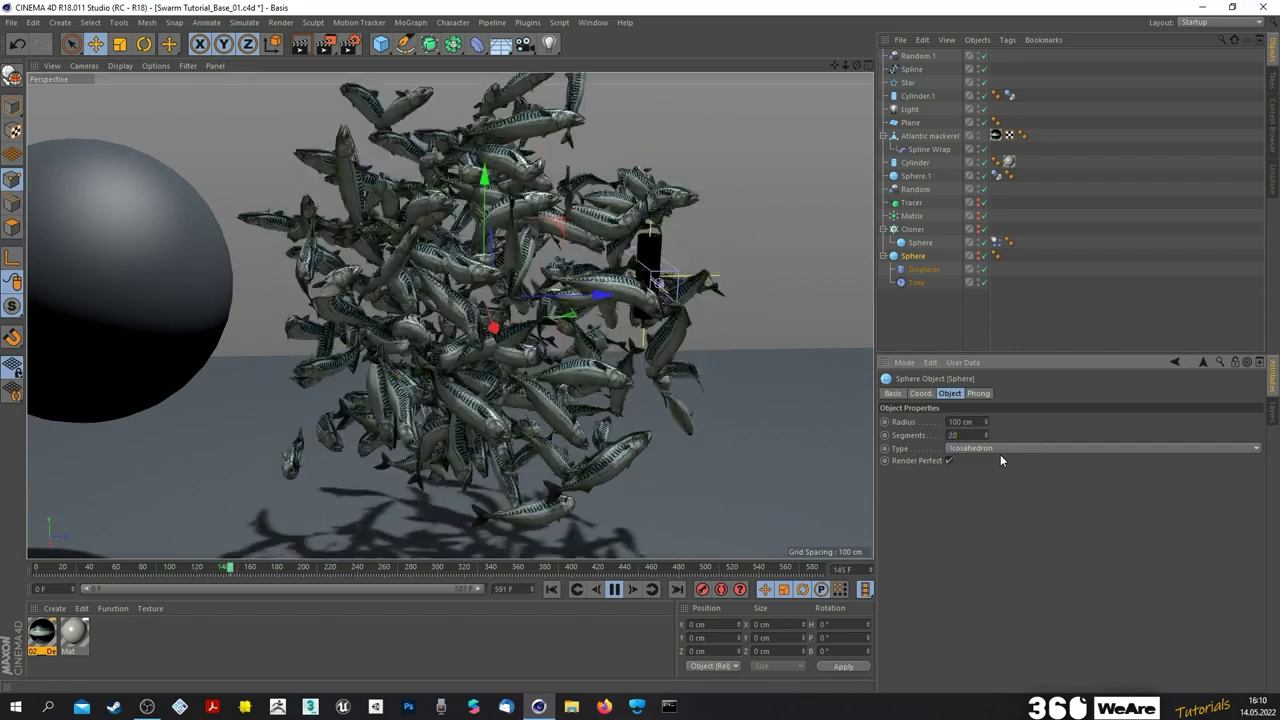
{"action": "scroll", "coordinate": [622, 349], "scroll_direction": "down", "scroll_amount": 3}
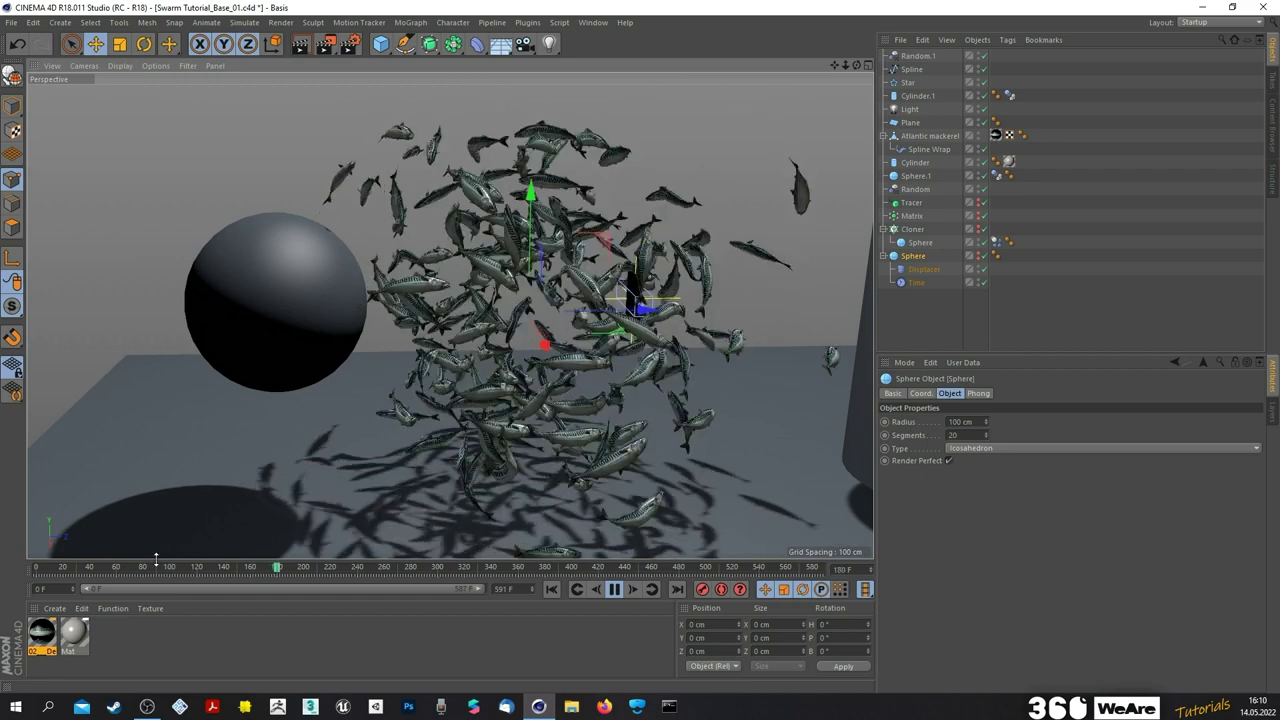
- Set the radius of the Sphere inside the Cloner to 10 cm
{"action": "left_click_drag", "start_coordinate": [156, 560], "coordinate": [2, 567]}
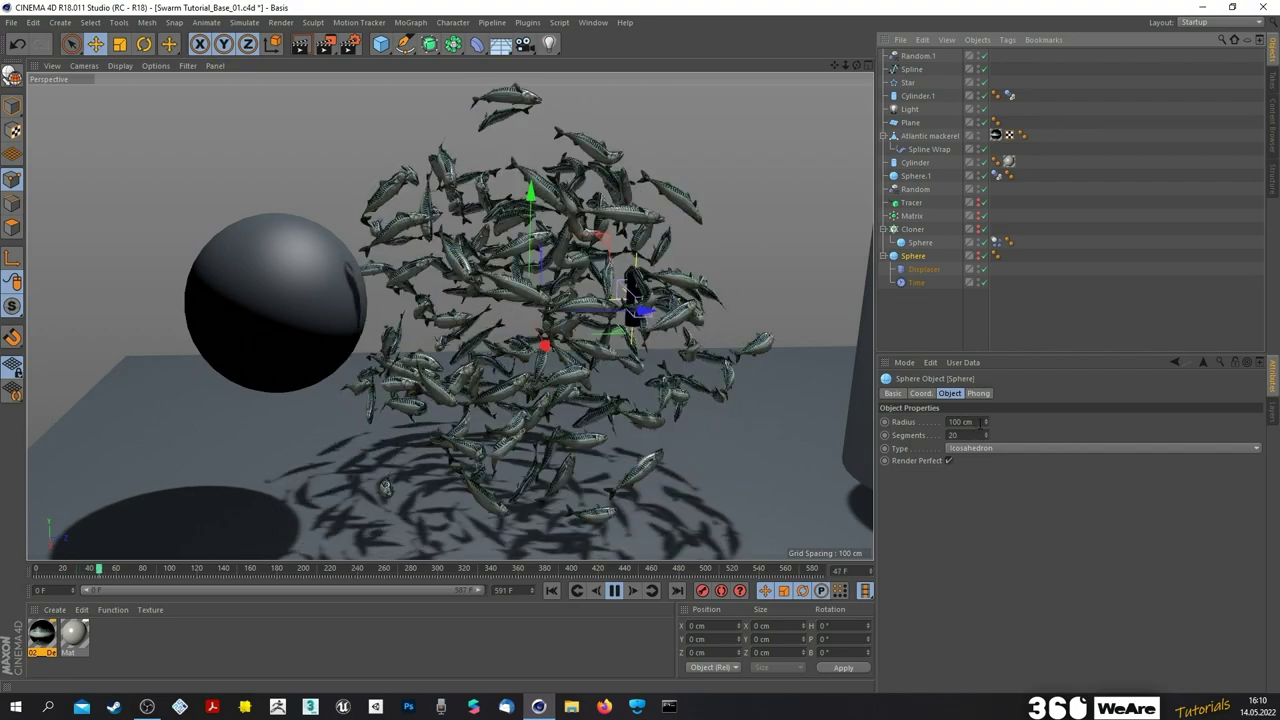
{"action": "left_click", "coordinate": [917, 243]}
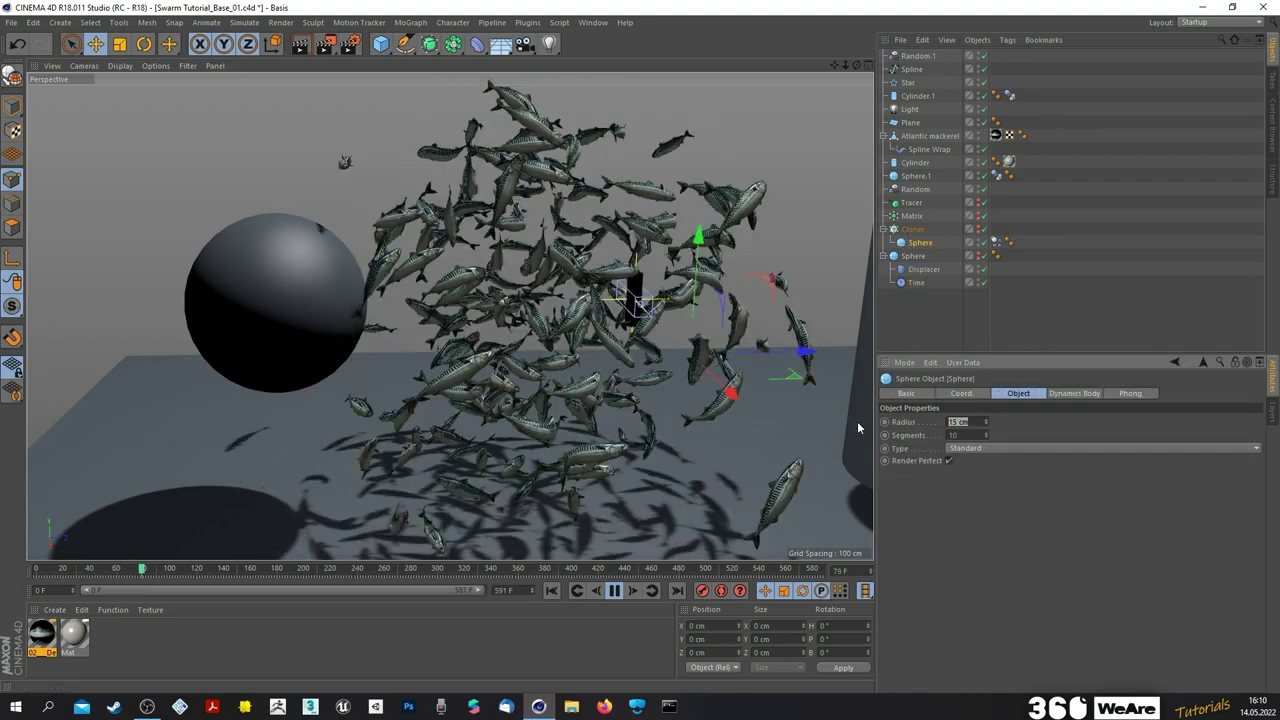
{"action": "type", "text": "10"}
{"action": "key", "text": "Return"}
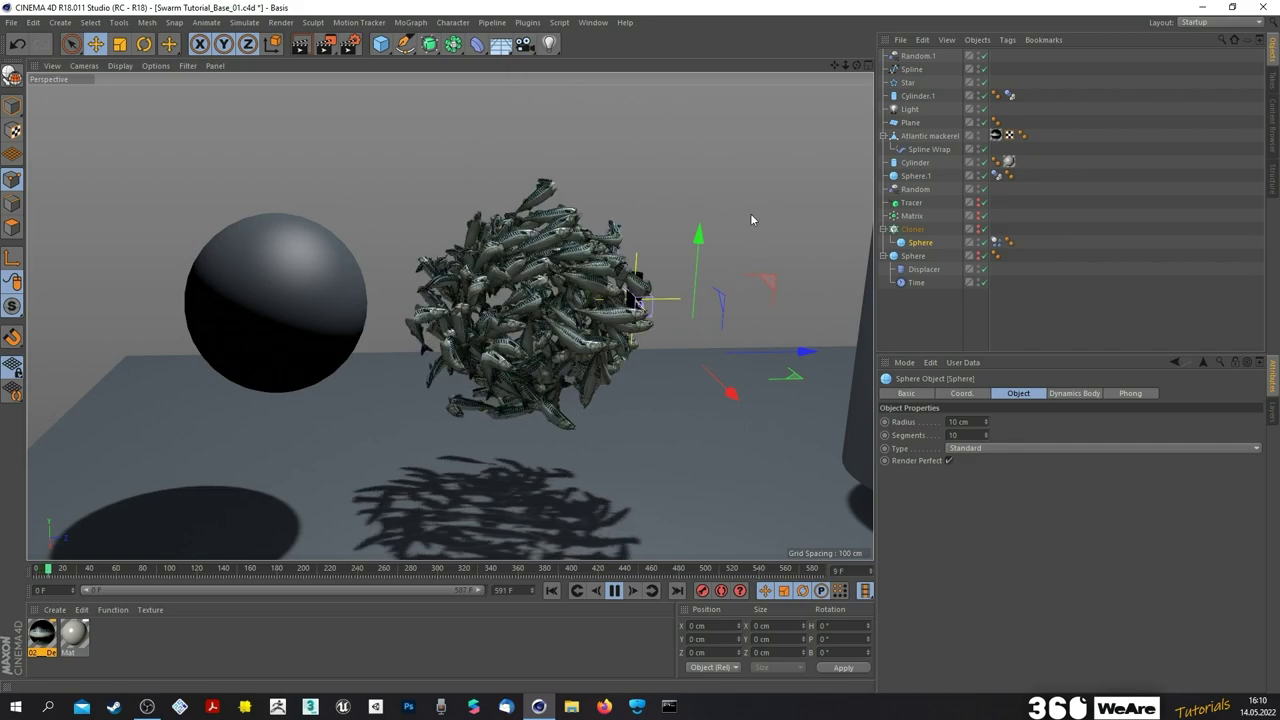
{"action": "left_click", "coordinate": [1095, 240]}
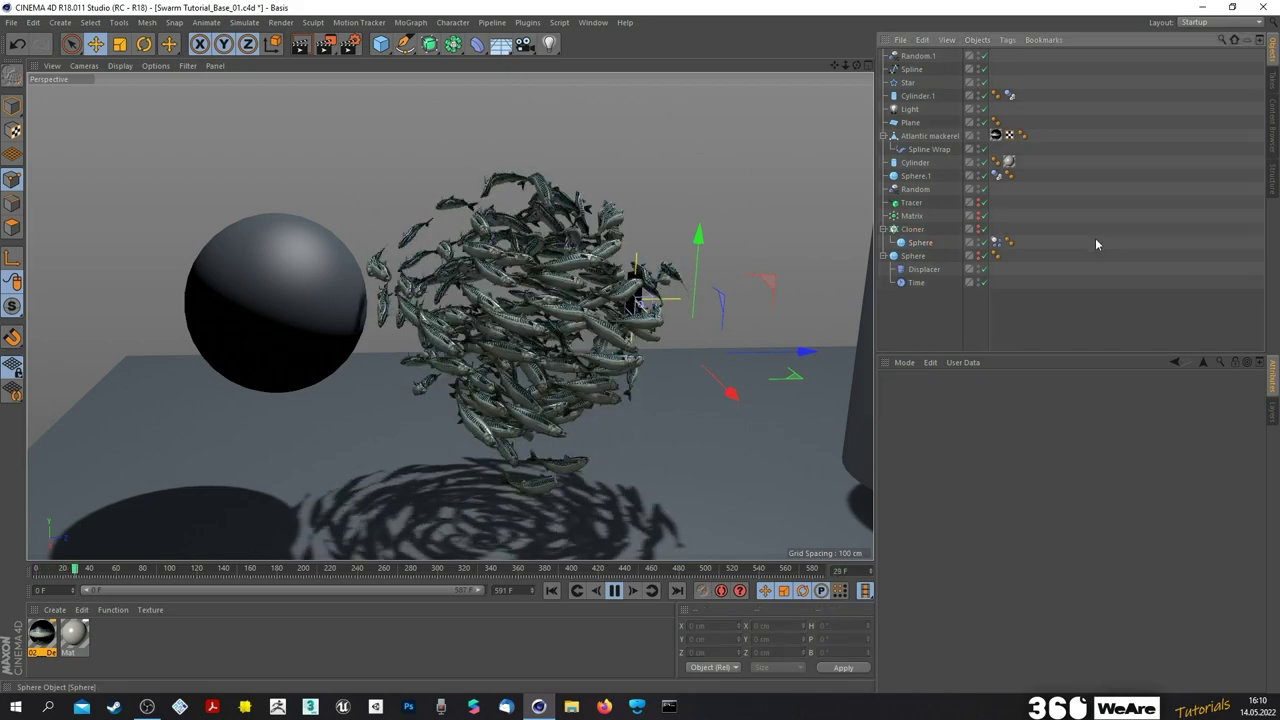
- View the school from the opposite side and move the large sphere horizontally closer to the fish
{"action": "left_click_drag", "start_coordinate": [845, 66], "coordinate": [765, 67]}
{"action": "left_click_drag", "start_coordinate": [857, 66], "coordinate": [478, 293]}
{"action": "scroll", "coordinate": [424, 348], "scroll_direction": "up", "scroll_amount": 3}
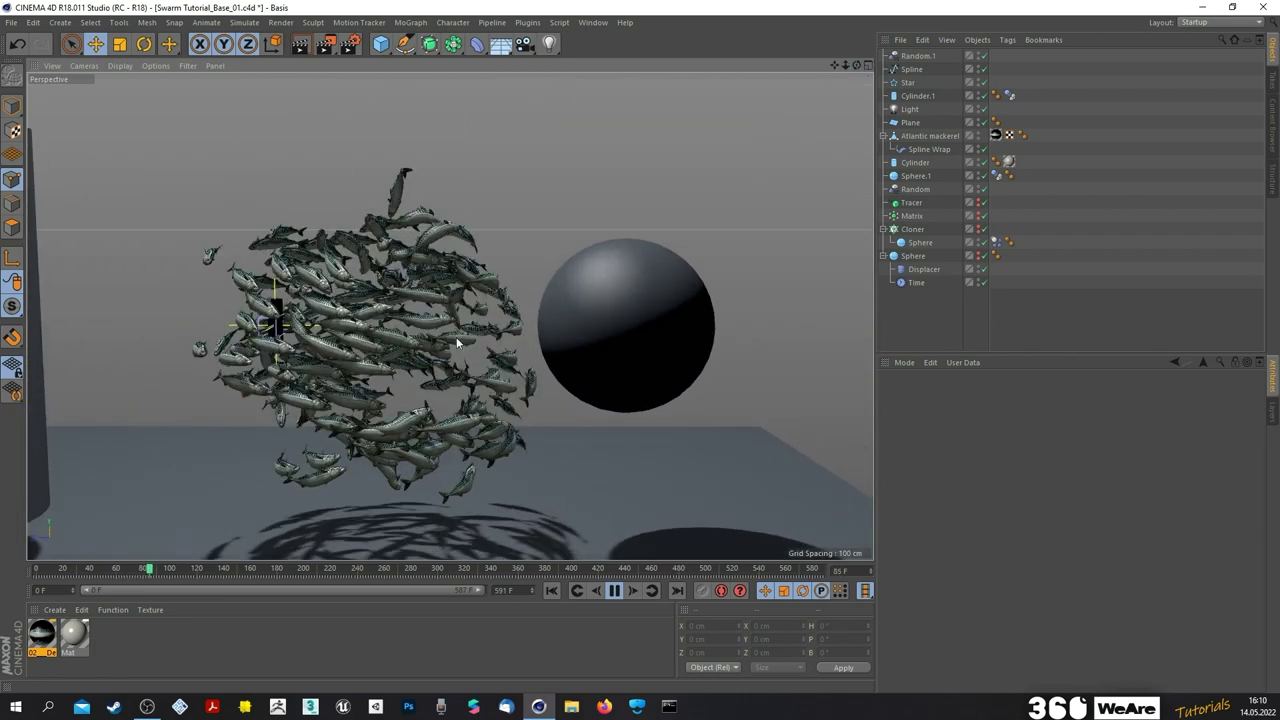
{"action": "left_click", "coordinate": [629, 332]}
{"action": "left_click_drag", "start_coordinate": [505, 325], "coordinate": [444, 334]}
- Move the base Sphere back and forth along its Z axis against the large sphere during playback and stop the animation
{"action": "left_click", "coordinate": [895, 256]}
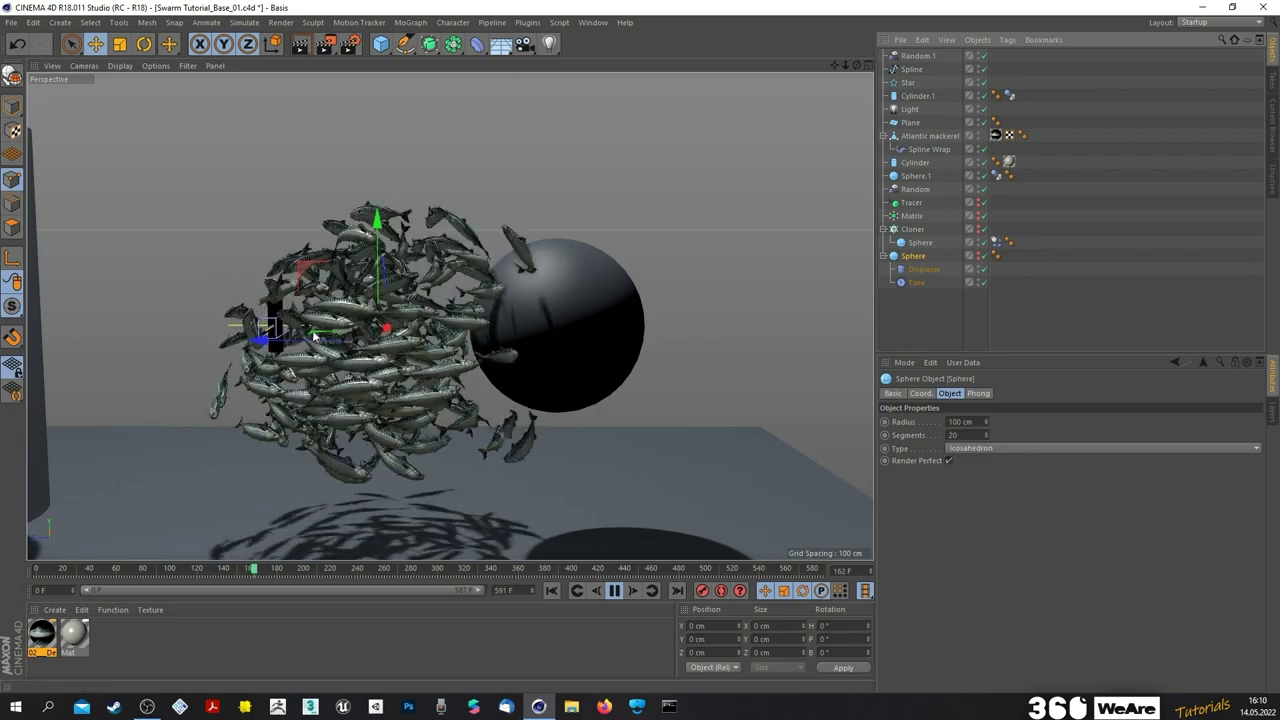
{"action": "left_click_drag", "start_coordinate": [277, 341], "coordinate": [378, 414]}
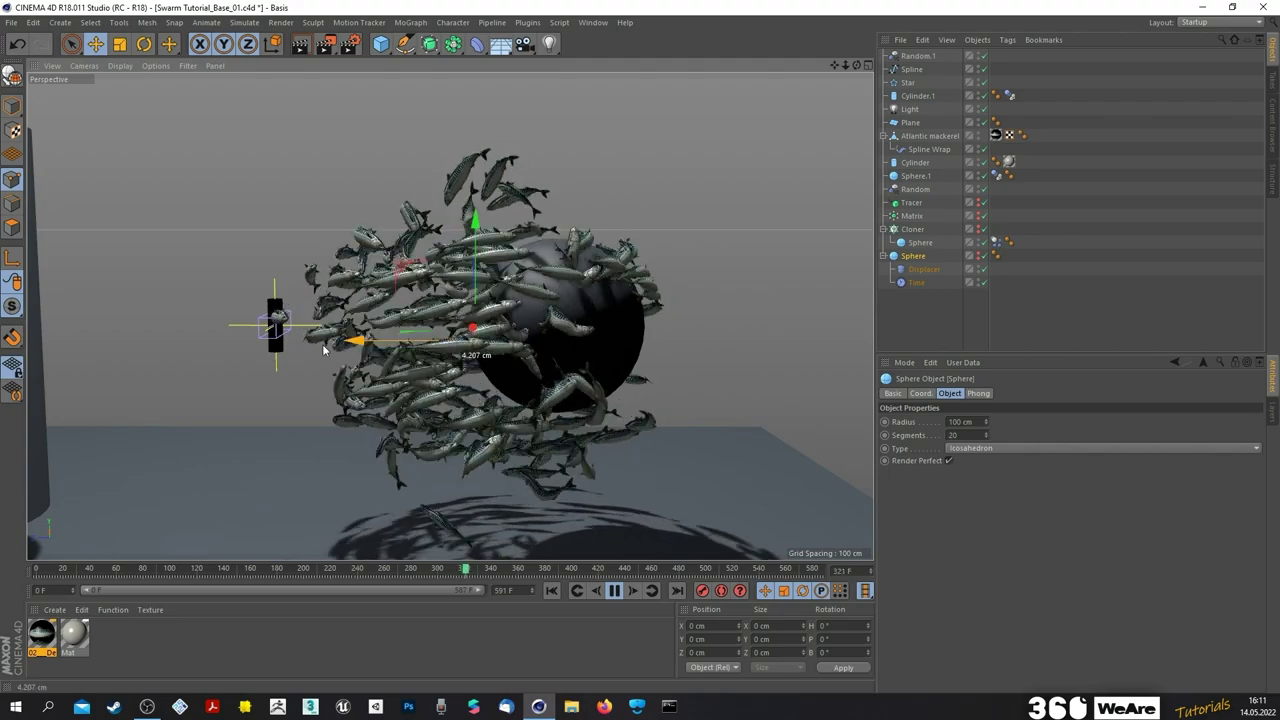
{"action": "left_click", "coordinate": [616, 592]}
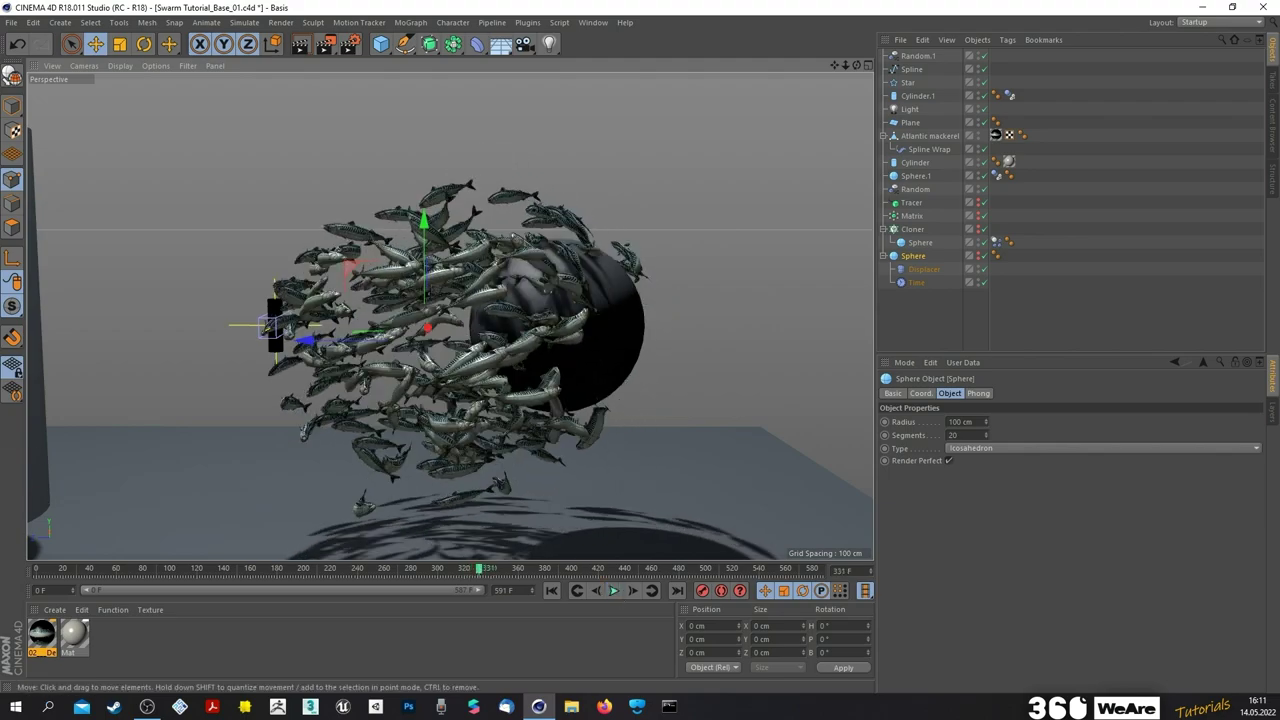